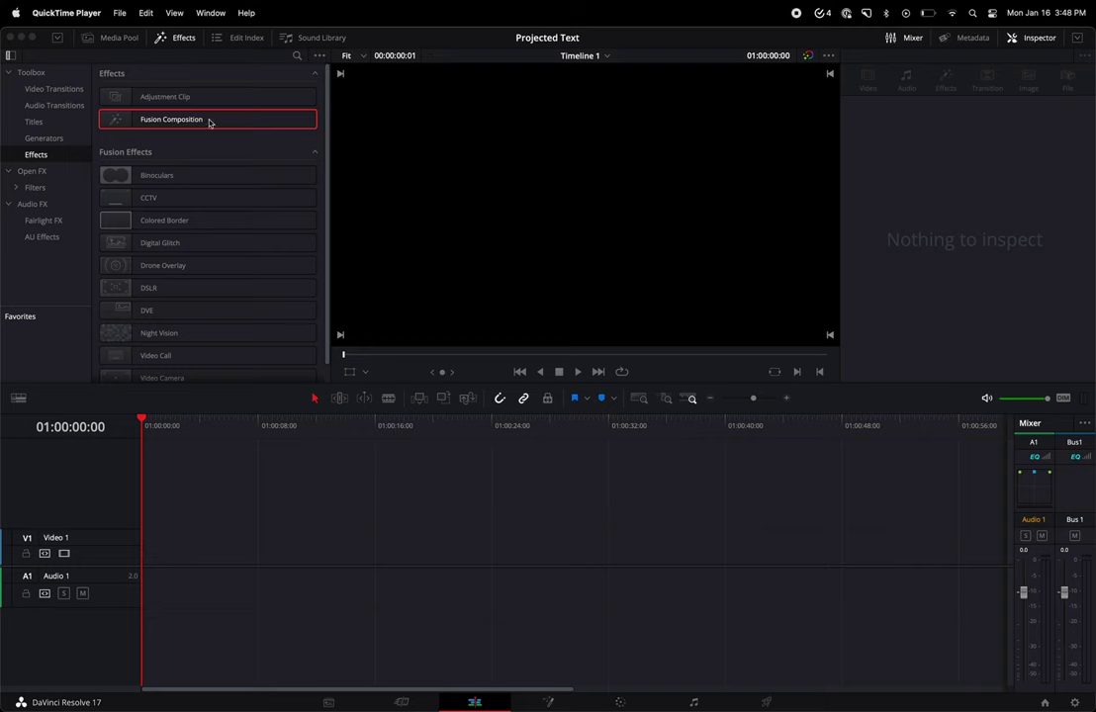
- Add a Fusion Composition at the start of the Video 1 track and open it on the Fusion page
{"action": "left_click_drag", "start_coordinate": [163, 130], "coordinate": [147, 533]}
{"action": "left_click", "coordinate": [177, 426]}
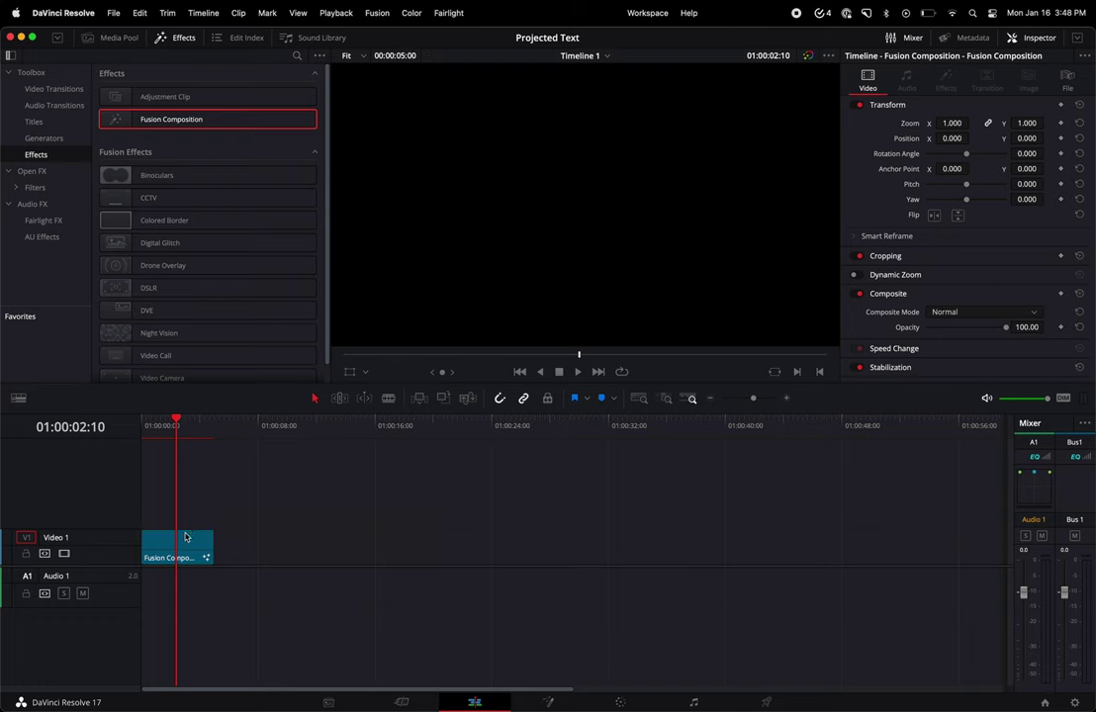
{"action": "left_click", "coordinate": [550, 702]}
- Connect a Background node to MediaOut1 and merge a Text+ node over it, with the background spaced well away from the output
{"action": "left_click_drag", "start_coordinate": [207, 411], "coordinate": [698, 464]}
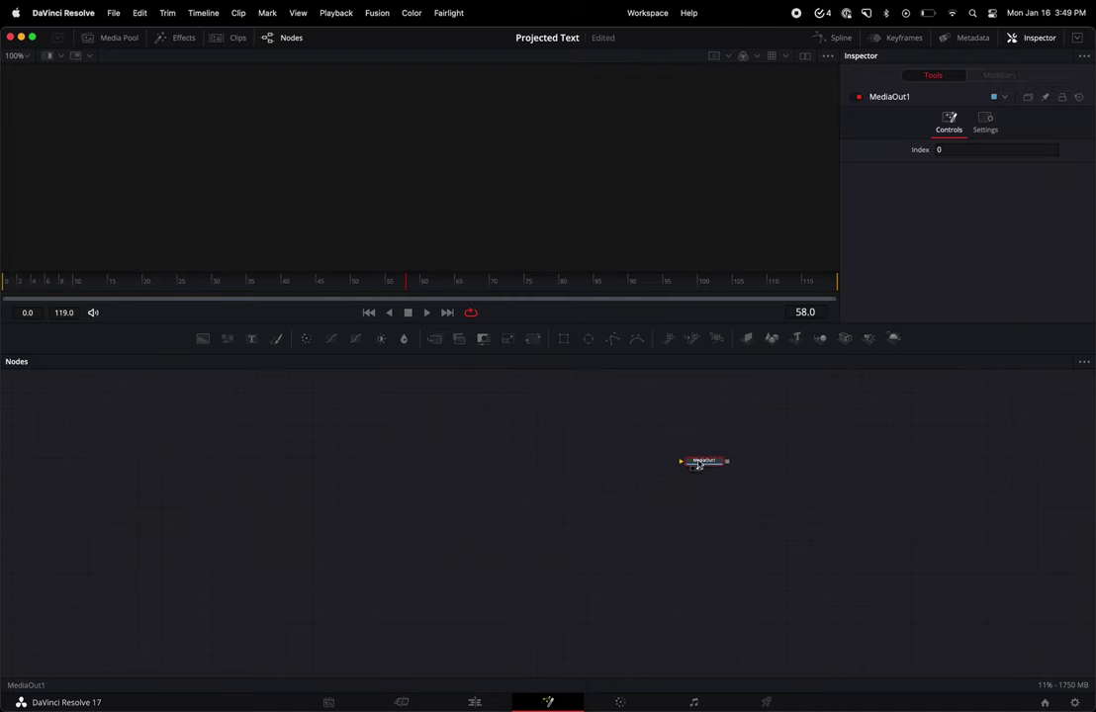
{"action": "left_click_drag", "start_coordinate": [203, 339], "coordinate": [781, 532]}
{"action": "left_click_drag", "start_coordinate": [193, 539], "coordinate": [391, 538]}
{"action": "left_click", "coordinate": [252, 339]}
{"action": "left_click_drag", "start_coordinate": [196, 558], "coordinate": [662, 535]}
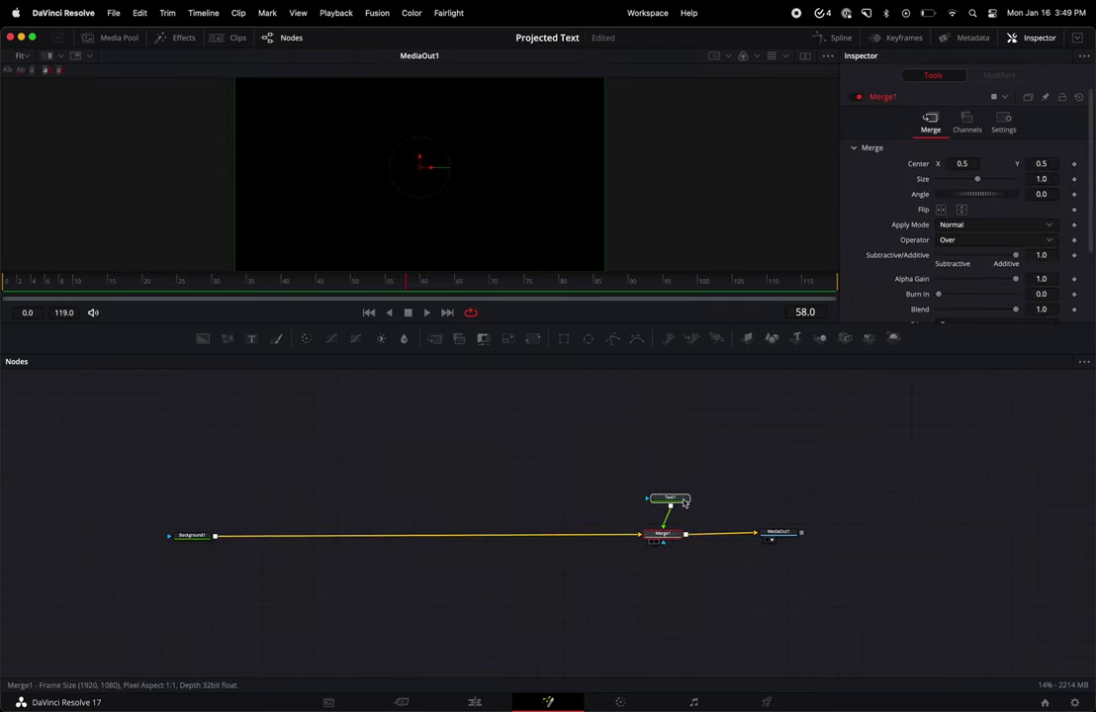
- Set the text of the Text1 node to "Projection"
{"action": "left_click", "coordinate": [672, 499]}
{"action": "left_click", "coordinate": [955, 206]}
{"action": "type", "text": "Projection"}
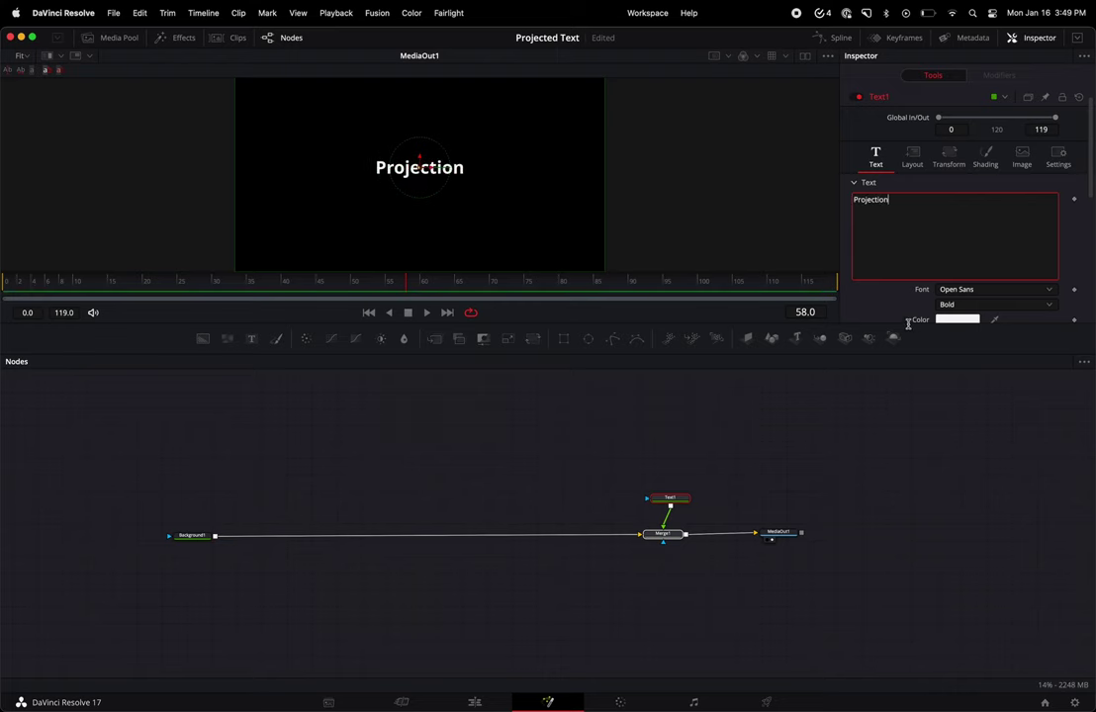
- Enlarge the viewer area and move the Text1 and Merge1 nodes together closer to Background1
{"action": "left_click_drag", "start_coordinate": [907, 363], "coordinate": [858, 421]}
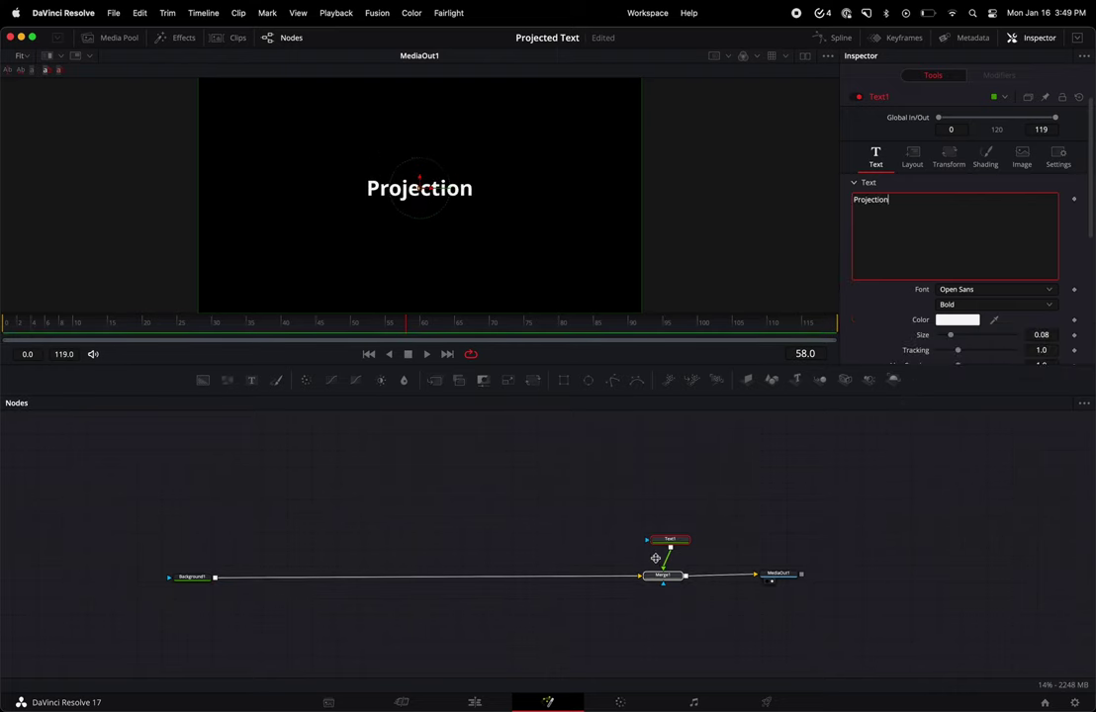
{"action": "left_click_drag", "start_coordinate": [648, 604], "coordinate": [699, 519]}
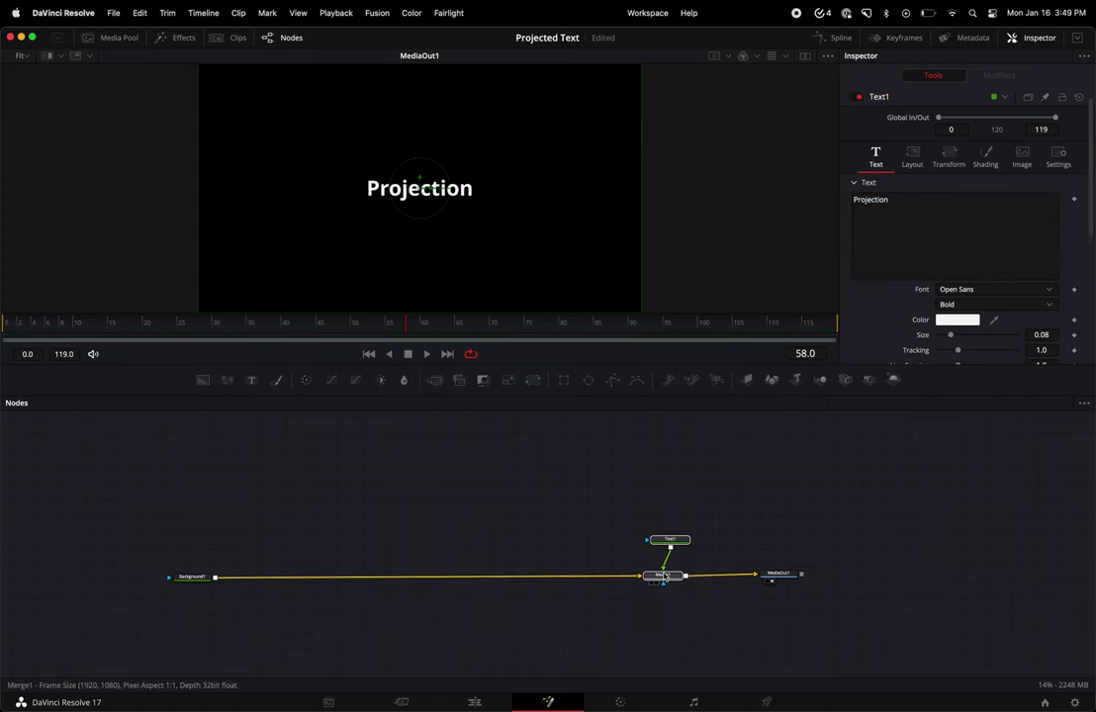
{"action": "left_click_drag", "start_coordinate": [663, 574], "coordinate": [501, 565]}
{"action": "left_click", "coordinate": [630, 544]}
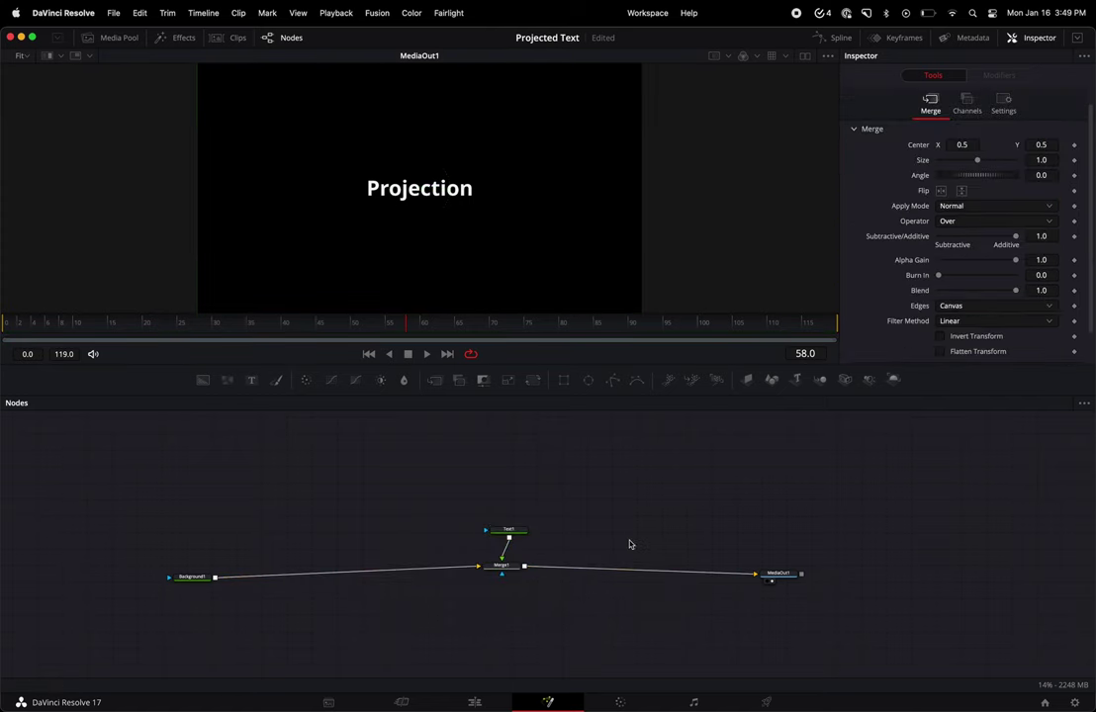
- Spread the Text1 and Merge1 nodes further apart vertically in the node graph
{"action": "left_click", "coordinate": [509, 531]}
{"action": "scroll", "coordinate": [447, 173], "scroll_direction": "up", "scroll_amount": 3}
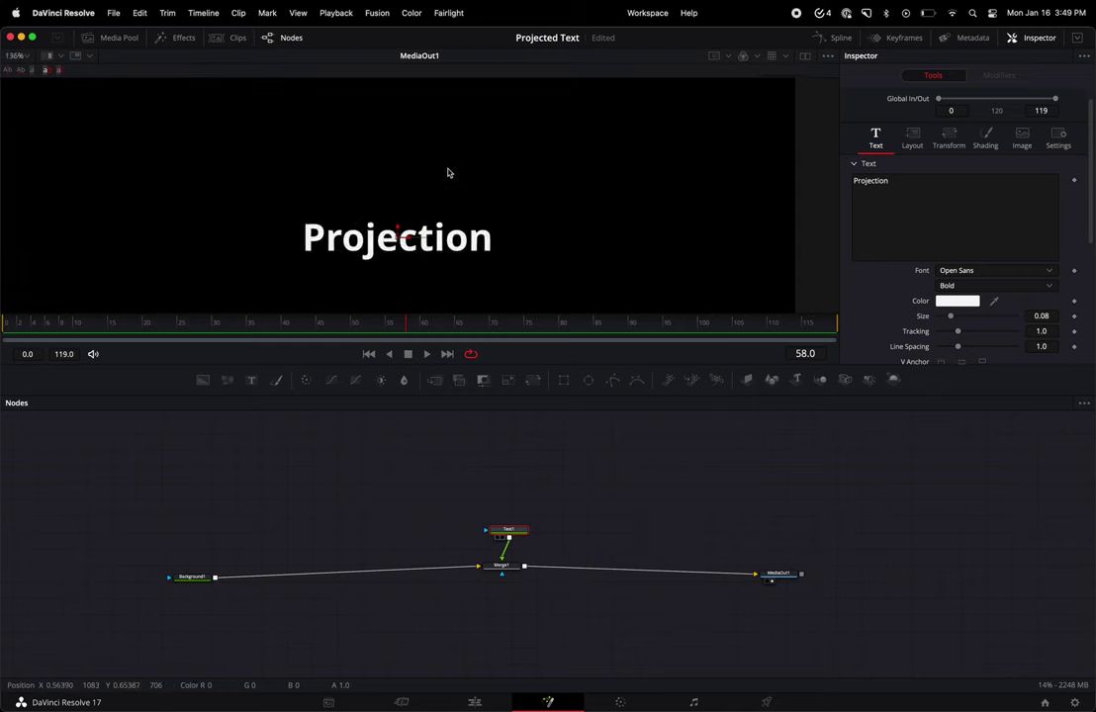
{"action": "scroll", "coordinate": [447, 173], "scroll_direction": "up", "scroll_amount": 5}
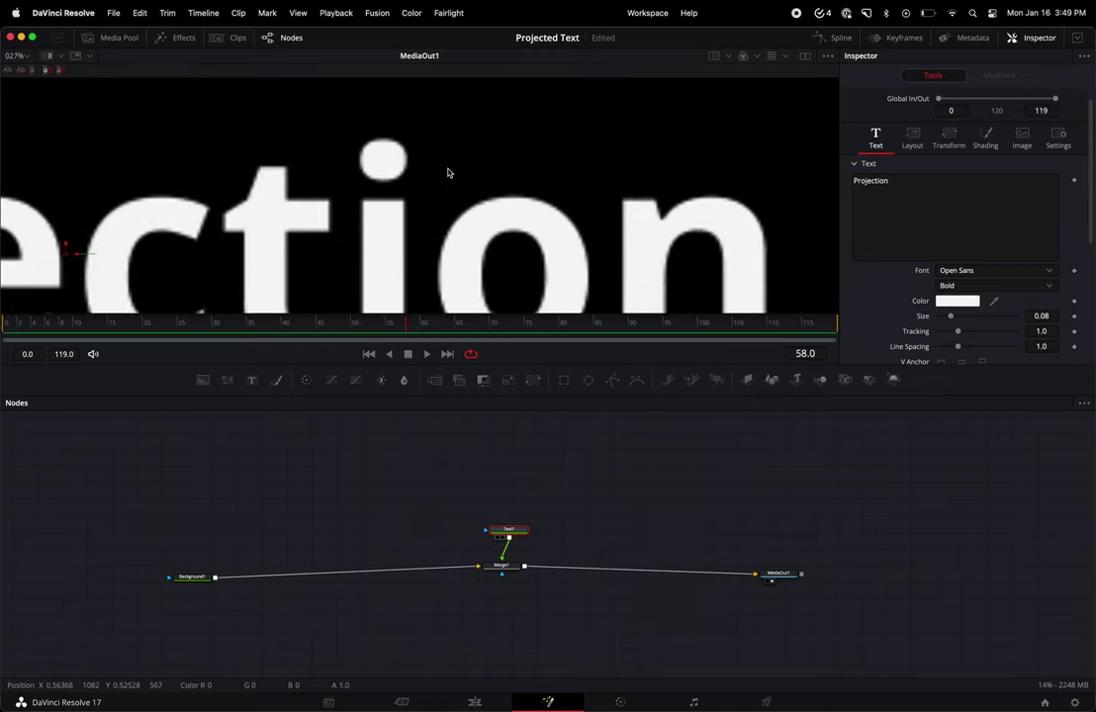
{"action": "scroll", "coordinate": [376, 184], "scroll_direction": "up", "scroll_amount": 1}
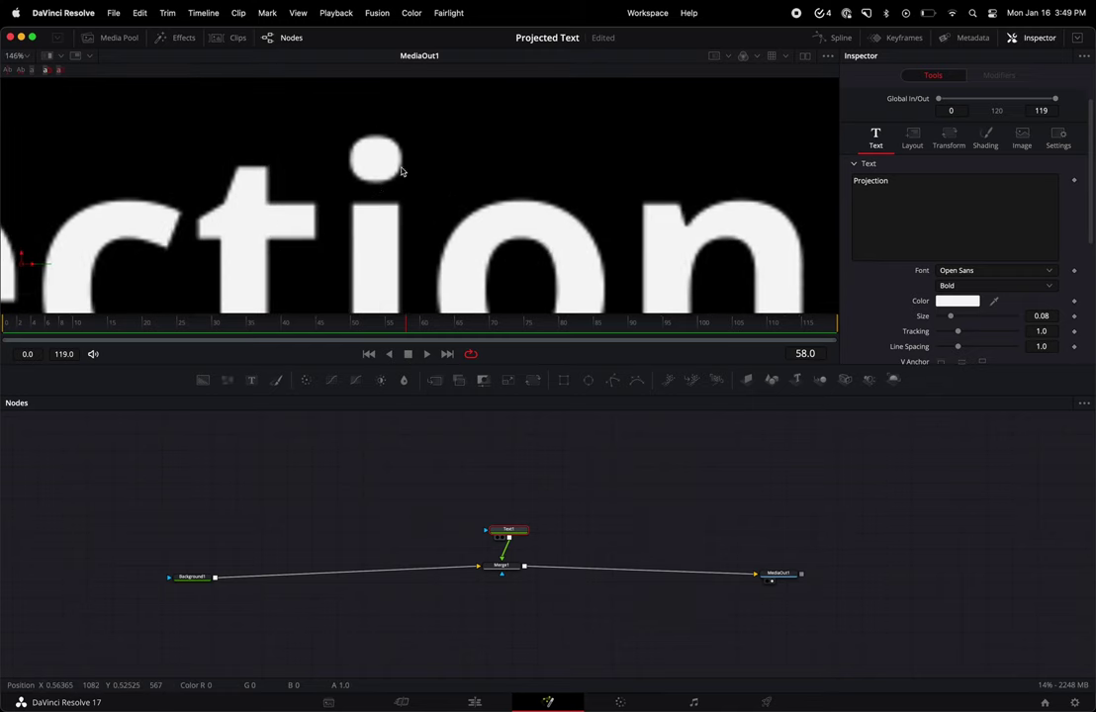
{"action": "left_click", "coordinate": [23, 57]}
{"action": "left_click", "coordinate": [28, 71]}
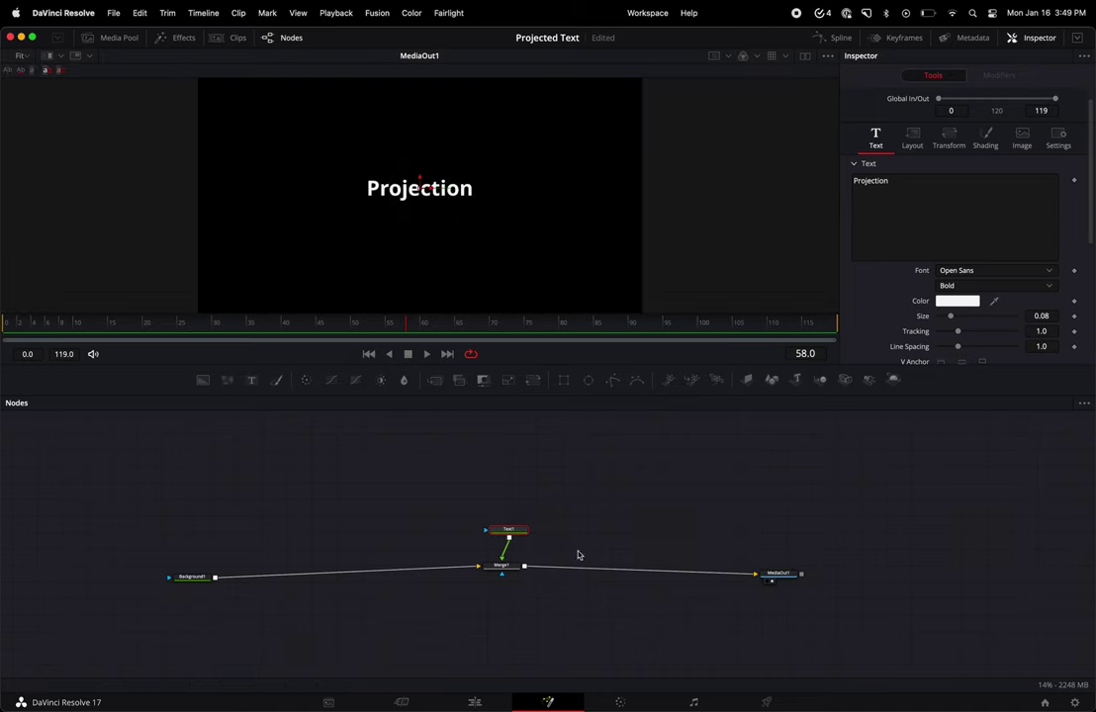
{"action": "left_click_drag", "start_coordinate": [504, 566], "coordinate": [515, 587]}
{"action": "left_click_drag", "start_coordinate": [511, 534], "coordinate": [521, 512]}
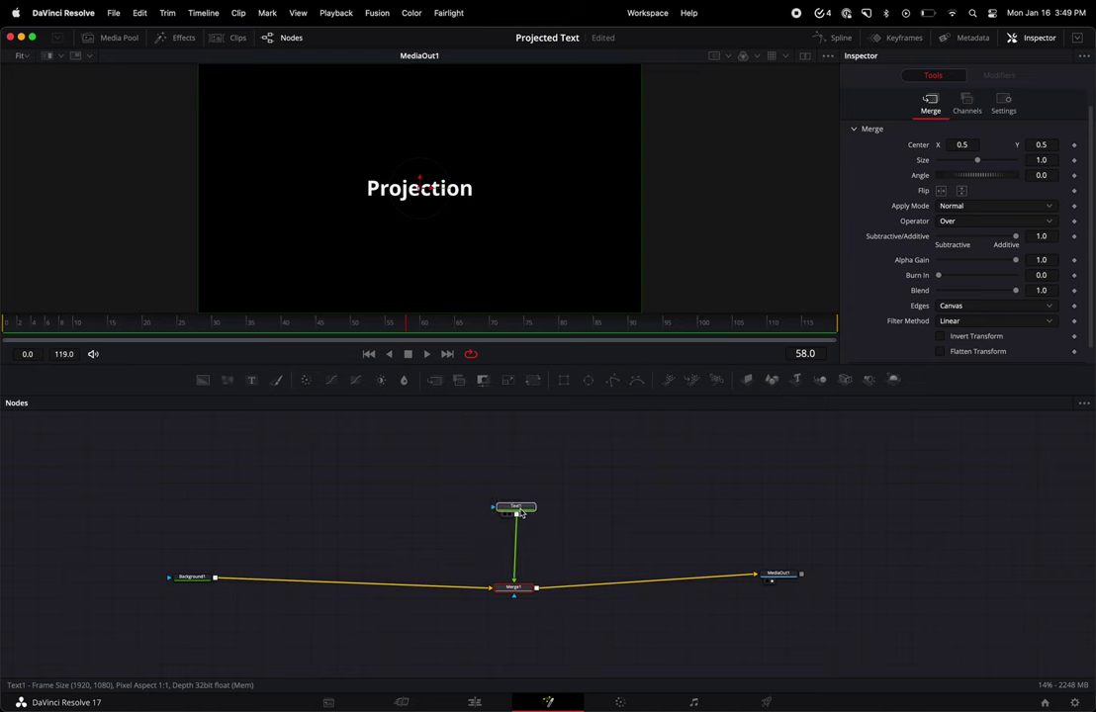
{"action": "key", "text": "shift+space"}
{"action": "type", "text": "light"}
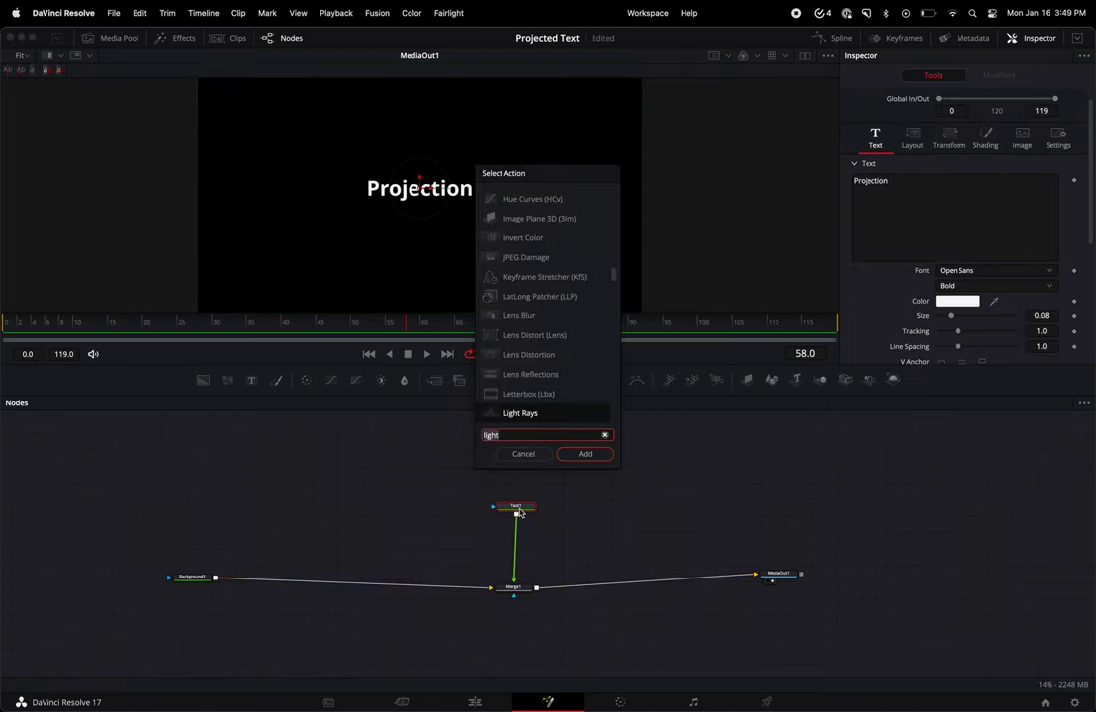
{"action": "key", "text": "Escape"}
- Add a Prism Blur node after Merge1 and place it close to MediaOut1
{"action": "left_click", "coordinate": [517, 588]}
{"action": "key", "text": "shift+space"}
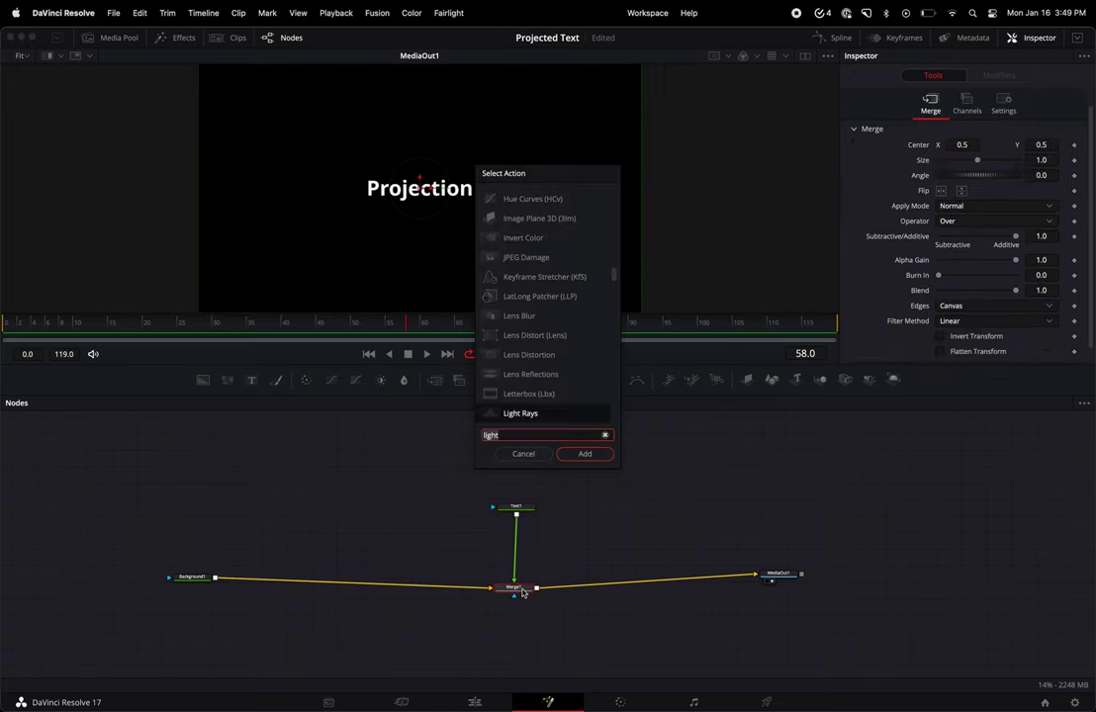
{"action": "type", "text": "prism"}
{"action": "key", "text": "Return"}
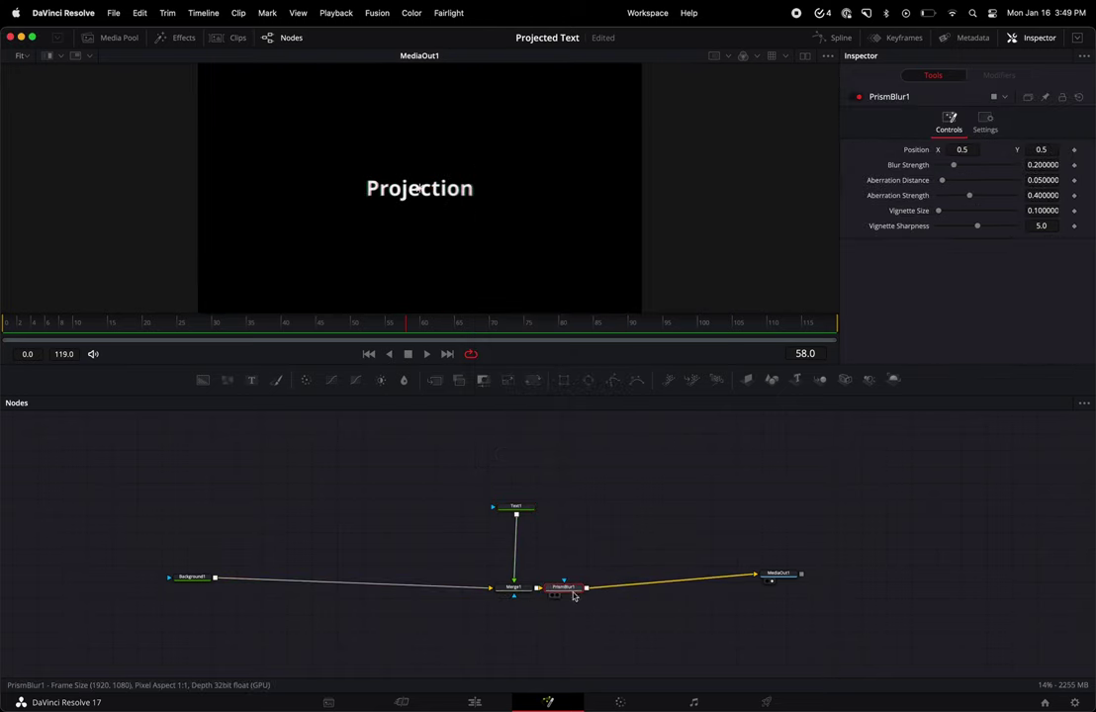
{"action": "left_click_drag", "start_coordinate": [561, 590], "coordinate": [673, 572]}
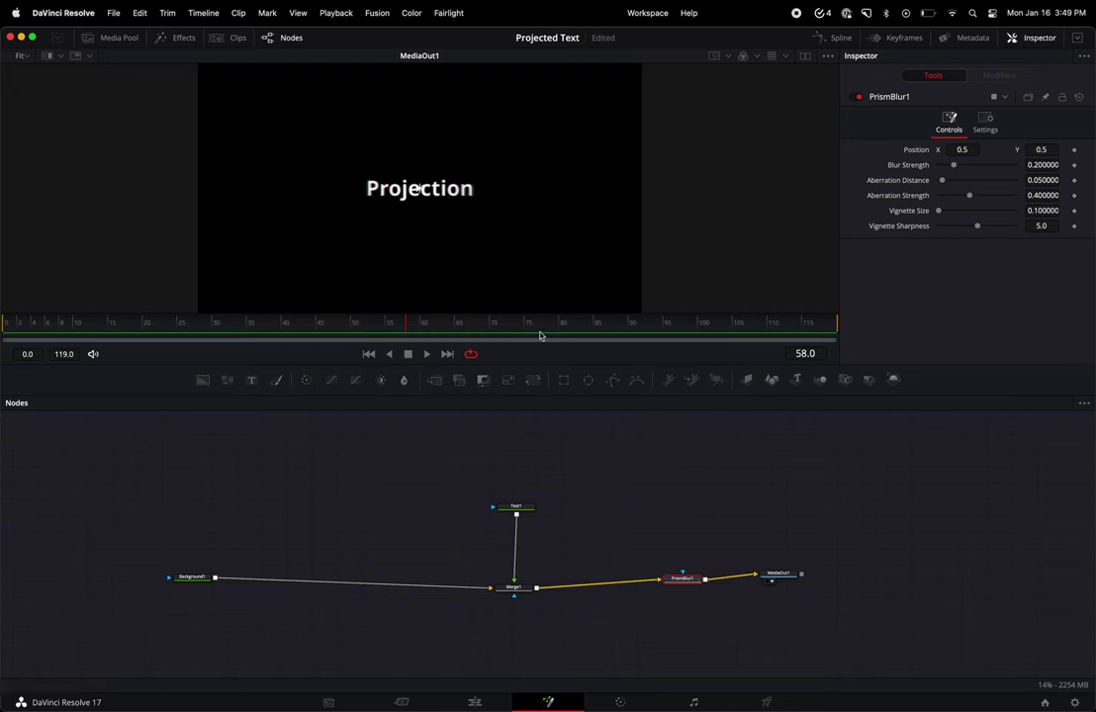
- Set the Prism Blur's Aberration Strength to 1.0
{"action": "scroll", "coordinate": [468, 215], "scroll_direction": "up", "scroll_amount": 6}
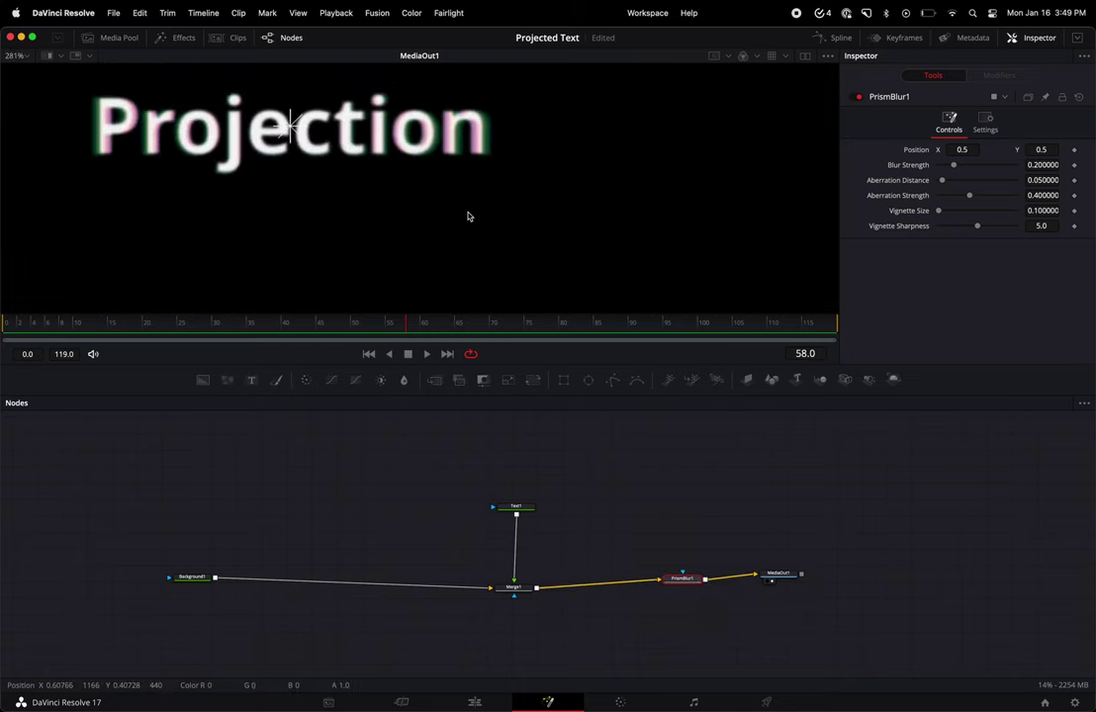
{"action": "scroll", "coordinate": [468, 215], "scroll_direction": "up", "scroll_amount": 3}
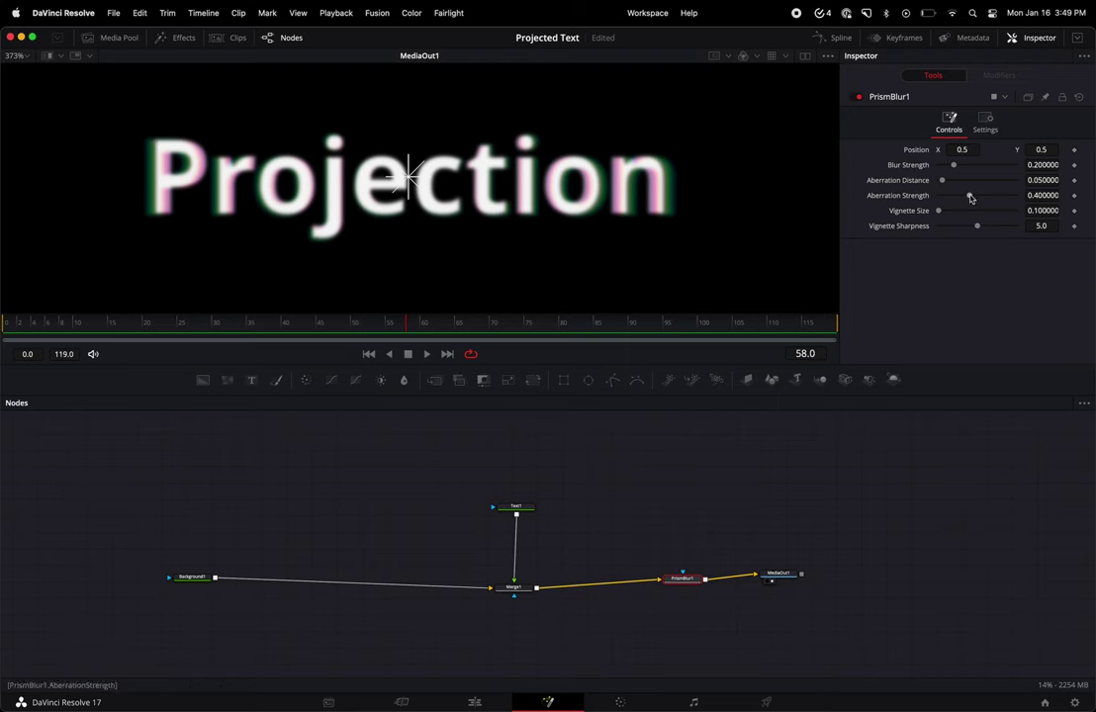
{"action": "left_click_drag", "start_coordinate": [969, 198], "coordinate": [1015, 196]}
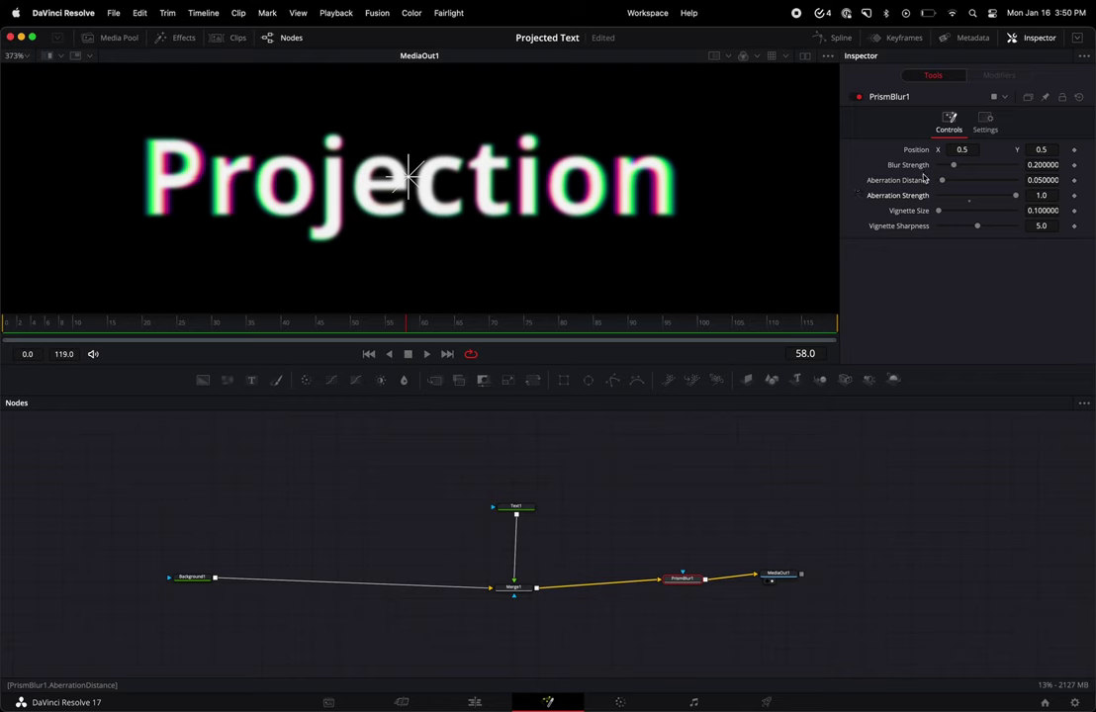
- Set the Prism Blur's Aberration Distance to 0.019
{"action": "left_click", "coordinate": [1041, 180]}
{"action": "type", "text": "0.035"}
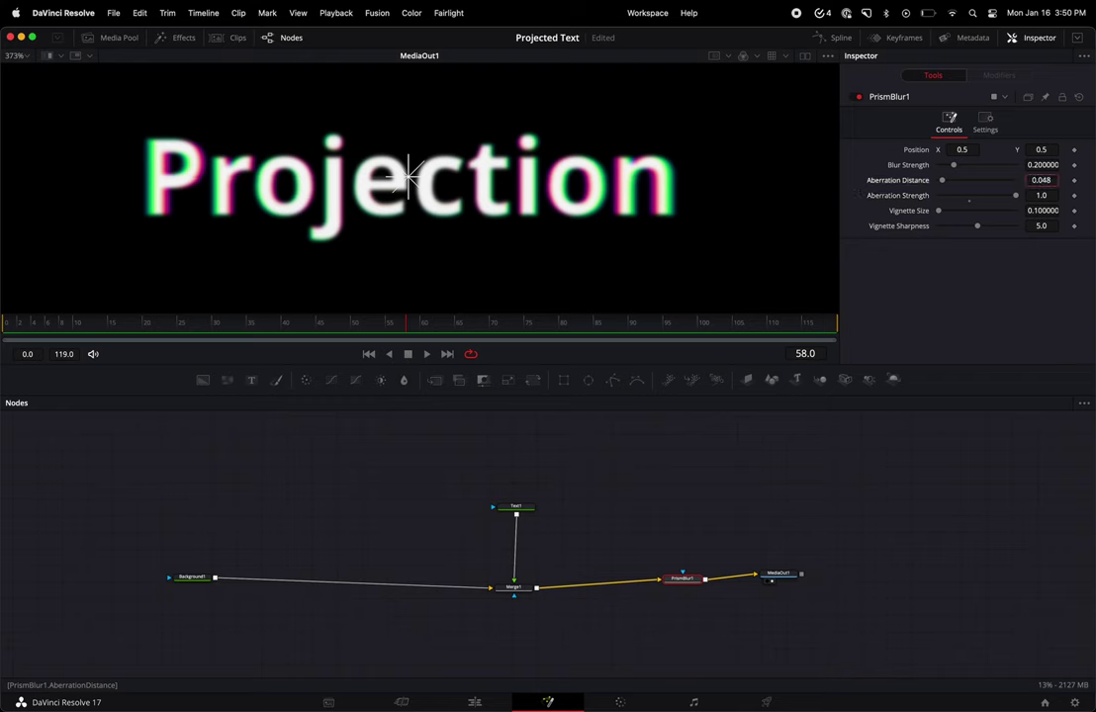
{"action": "left_click_drag", "start_coordinate": [1041, 179], "coordinate": [1033, 180]}
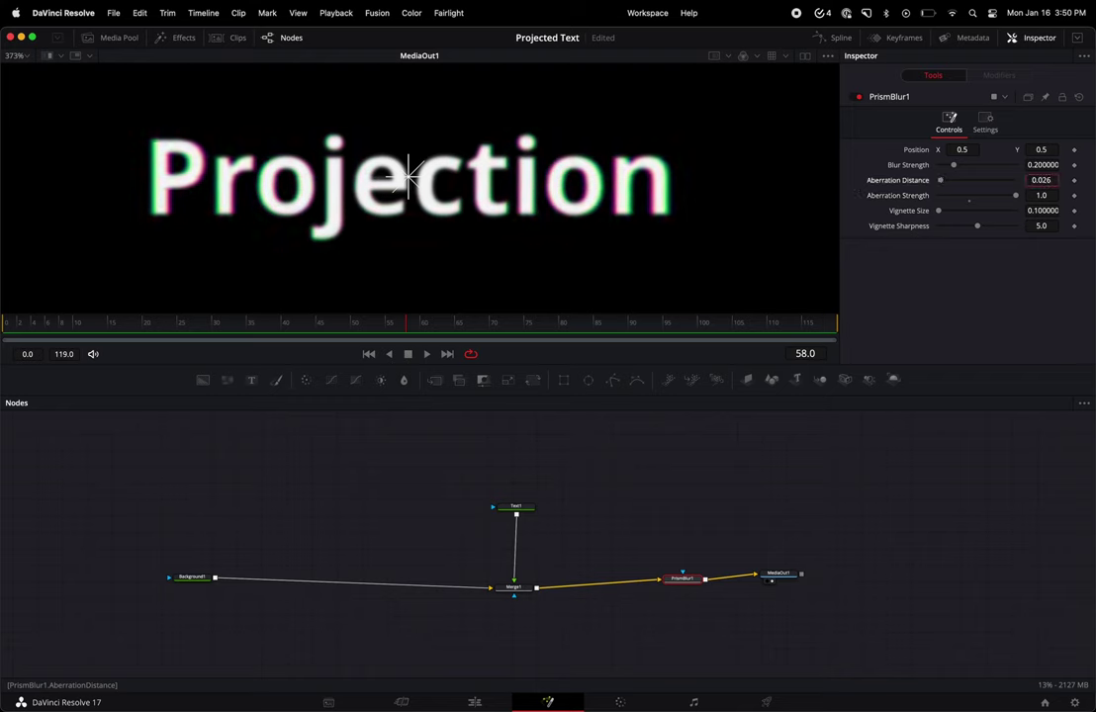
{"action": "key", "text": "BackSpace"}
{"action": "type", "text": "2"}
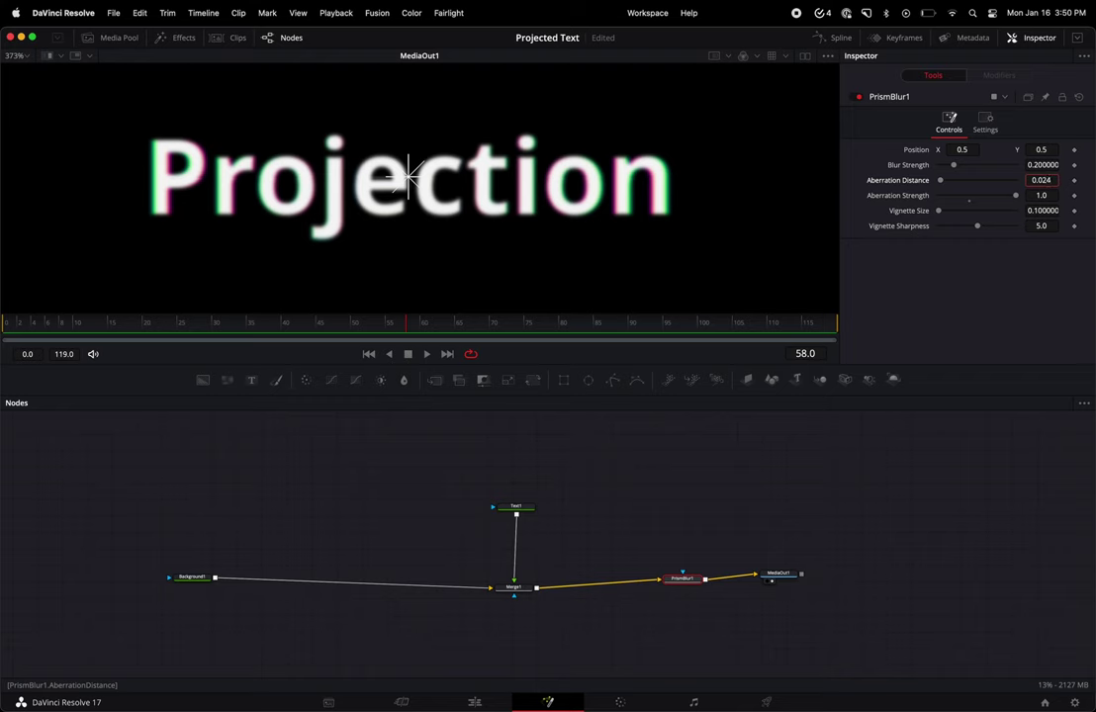
{"action": "key", "text": "BackSpace"}
{"action": "type", "text": "6"}
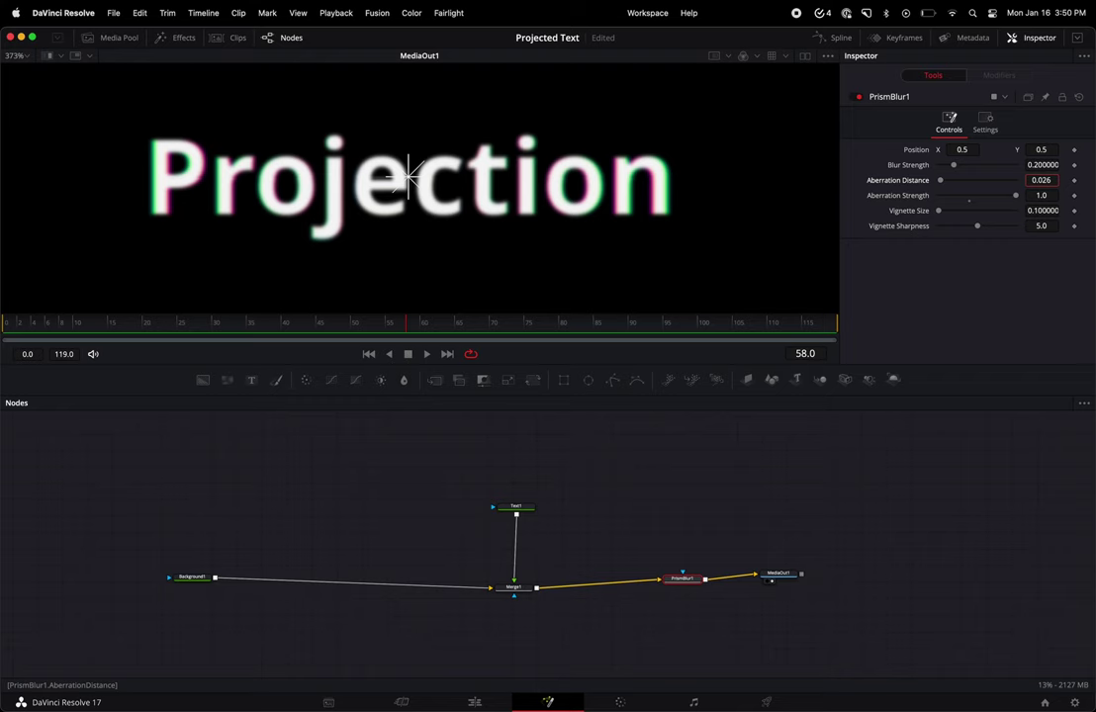
{"action": "key", "text": "BackSpace"}
{"action": "type", "text": "3"}
{"action": "key", "text": "BackSpace"}
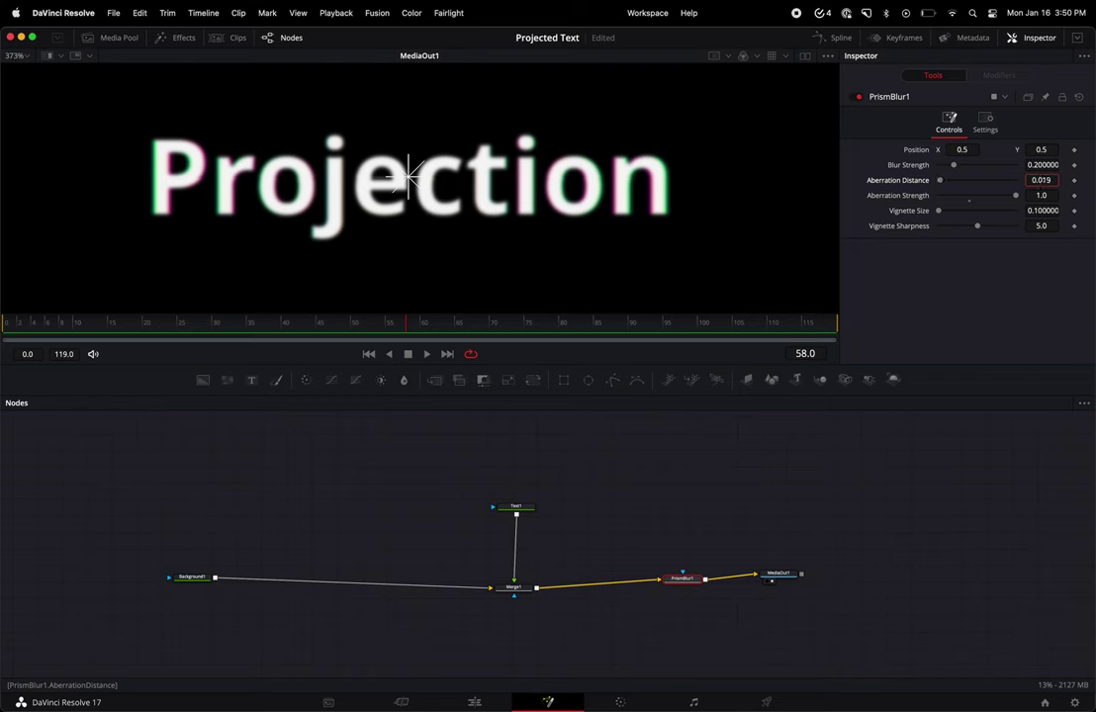
{"action": "left_click_drag", "start_coordinate": [1041, 180], "coordinate": [1040, 183]}
- Examine the colour fringing and blur along the edges of the Projection text at different magnifications
{"action": "scroll", "coordinate": [491, 190], "scroll_direction": "up", "scroll_amount": 4}
{"action": "scroll", "coordinate": [491, 190], "scroll_direction": "down", "scroll_amount": 2}
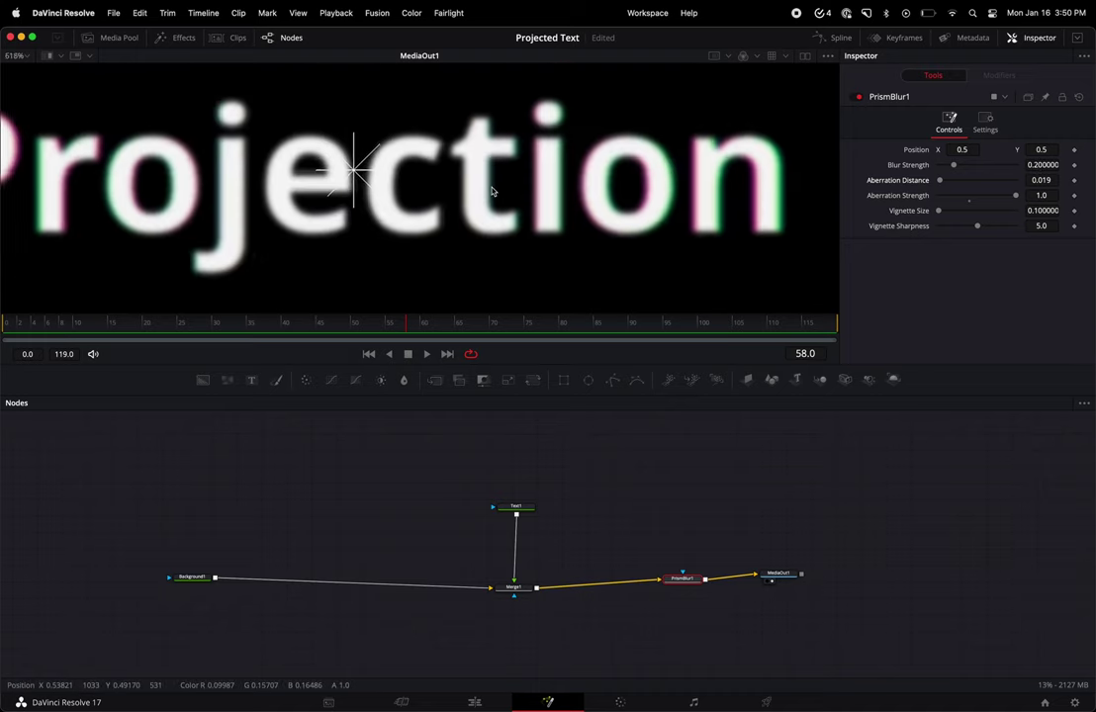
{"action": "scroll", "coordinate": [491, 190], "scroll_direction": "up", "scroll_amount": 2}
{"action": "scroll", "coordinate": [491, 190], "scroll_direction": "down", "scroll_amount": 3}
{"action": "scroll", "coordinate": [491, 190], "scroll_direction": "up", "scroll_amount": 1}
{"action": "scroll", "coordinate": [492, 190], "scroll_direction": "down", "scroll_amount": 1}
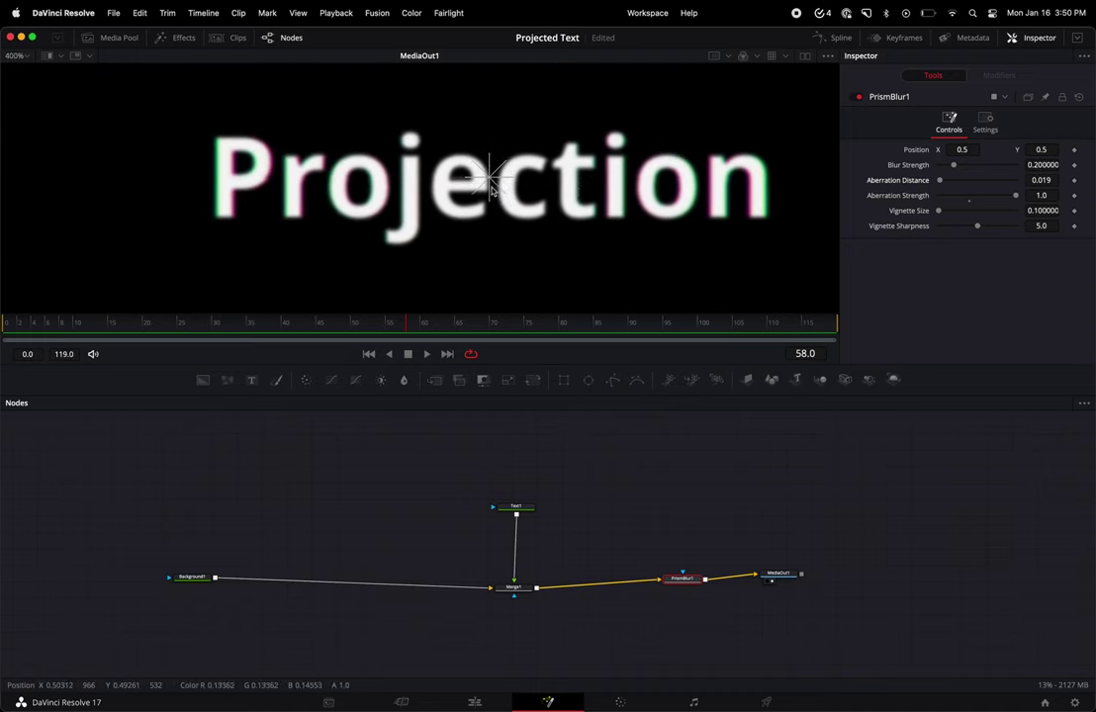
{"action": "scroll", "coordinate": [492, 189], "scroll_direction": "up", "scroll_amount": 1}
{"action": "scroll", "coordinate": [491, 190], "scroll_direction": "up", "scroll_amount": 1}
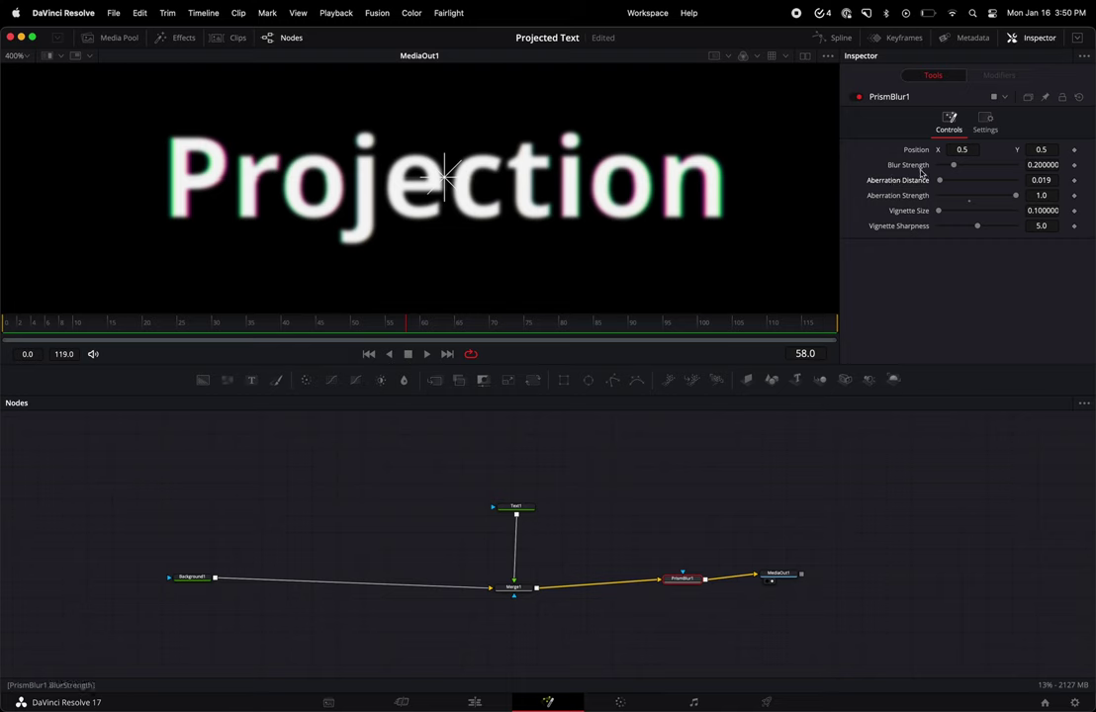
{"action": "scroll", "coordinate": [651, 191], "scroll_direction": "down", "scroll_amount": 1}
- Reduce the Prism Blur's Blur Strength to 0.165
{"action": "scroll", "coordinate": [652, 191], "scroll_direction": "up", "scroll_amount": 7}
{"action": "left_click_drag", "start_coordinate": [1033, 165], "coordinate": [974, 164]}
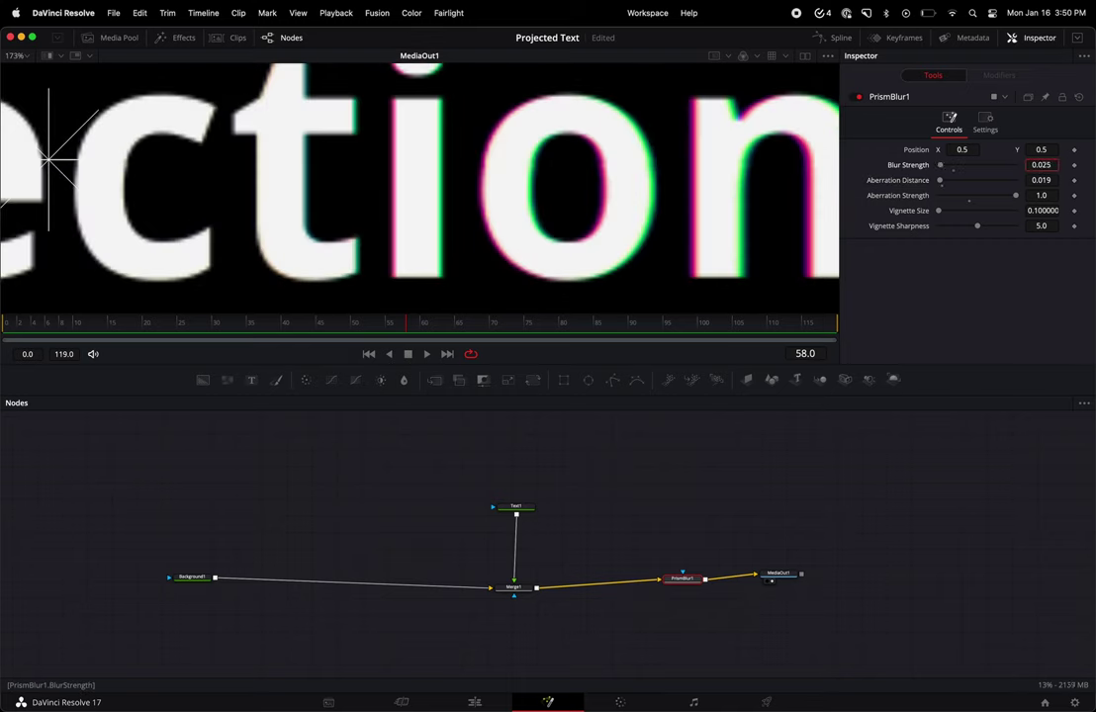
{"action": "left_click_drag", "start_coordinate": [1033, 164], "coordinate": [1050, 164]}
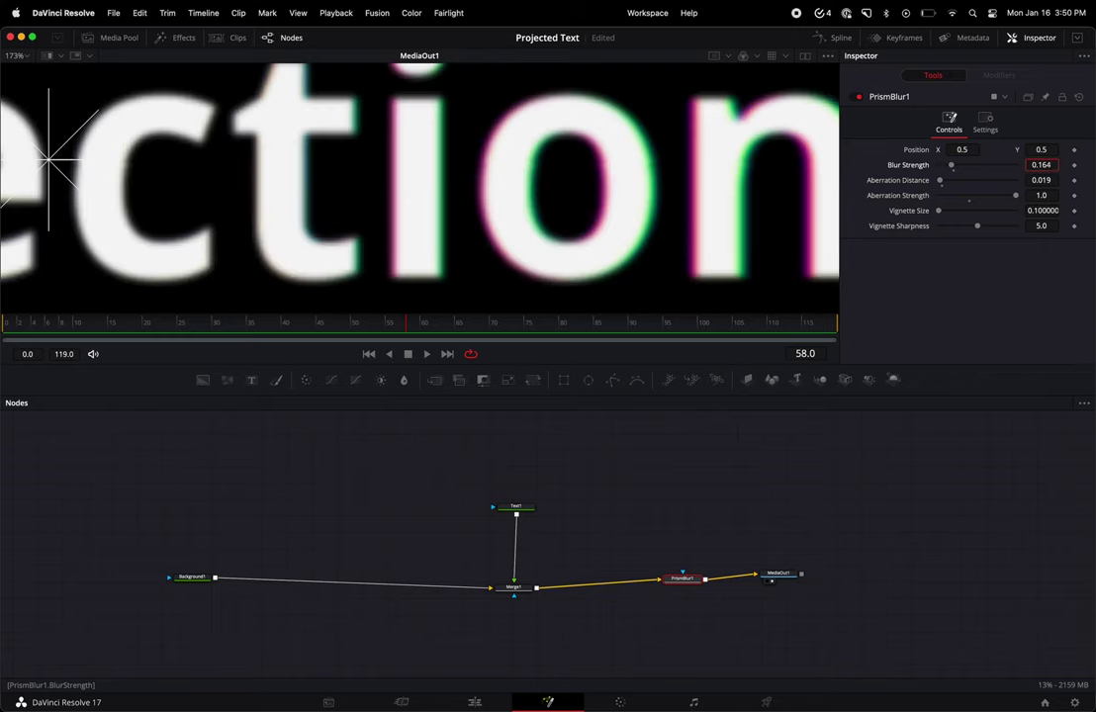
{"action": "left_click_drag", "start_coordinate": [951, 166], "coordinate": [952, 166]}
- Set the Text1 size to 0.1592 and move its node slightly closer to Merge1
{"action": "left_click", "coordinate": [26, 57]}
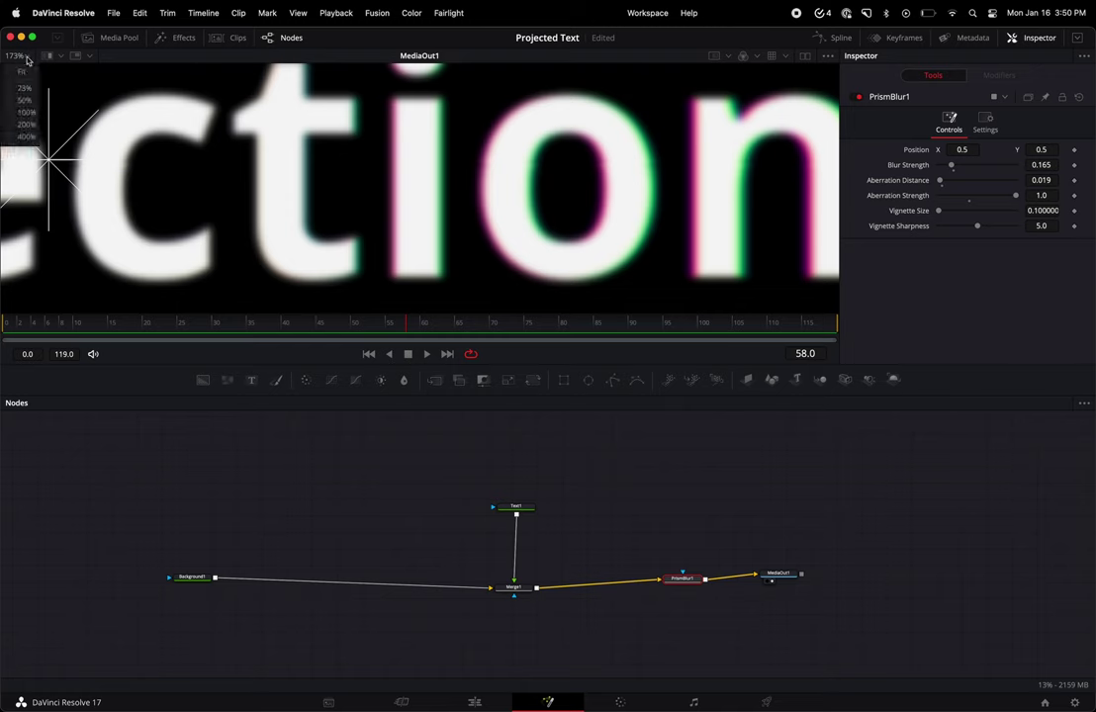
{"action": "left_click", "coordinate": [24, 72]}
{"action": "left_click", "coordinate": [515, 507]}
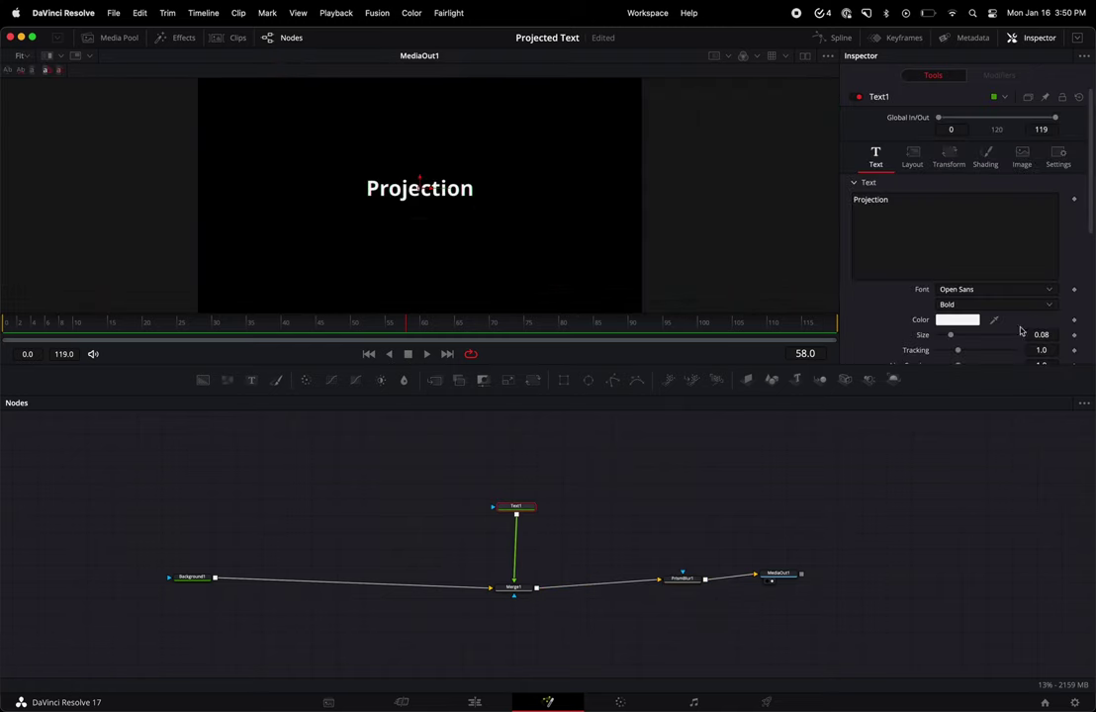
{"action": "left_click_drag", "start_coordinate": [1039, 334], "coordinate": [1066, 335]}
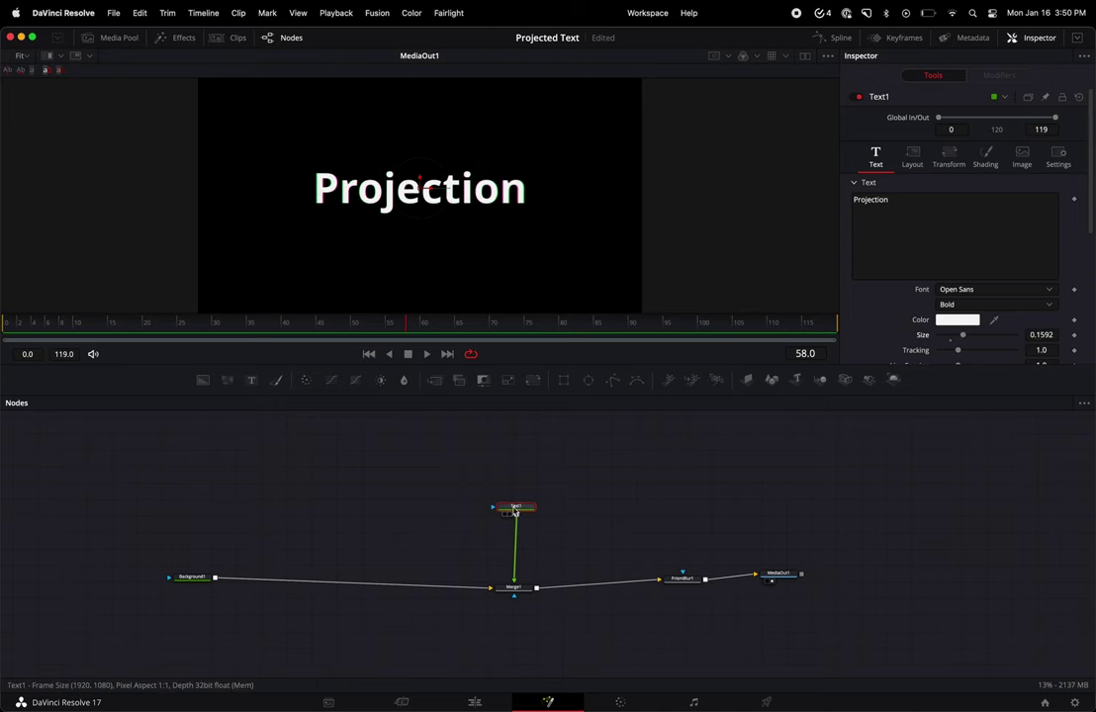
{"action": "mouse_move", "coordinate": [515, 509]}
{"action": "left_mouse_down"}
{"action": "mouse_move", "coordinate": [496, 534]}
{"action": "mouse_move", "coordinate": [511, 528]}
{"action": "left_mouse_up"}
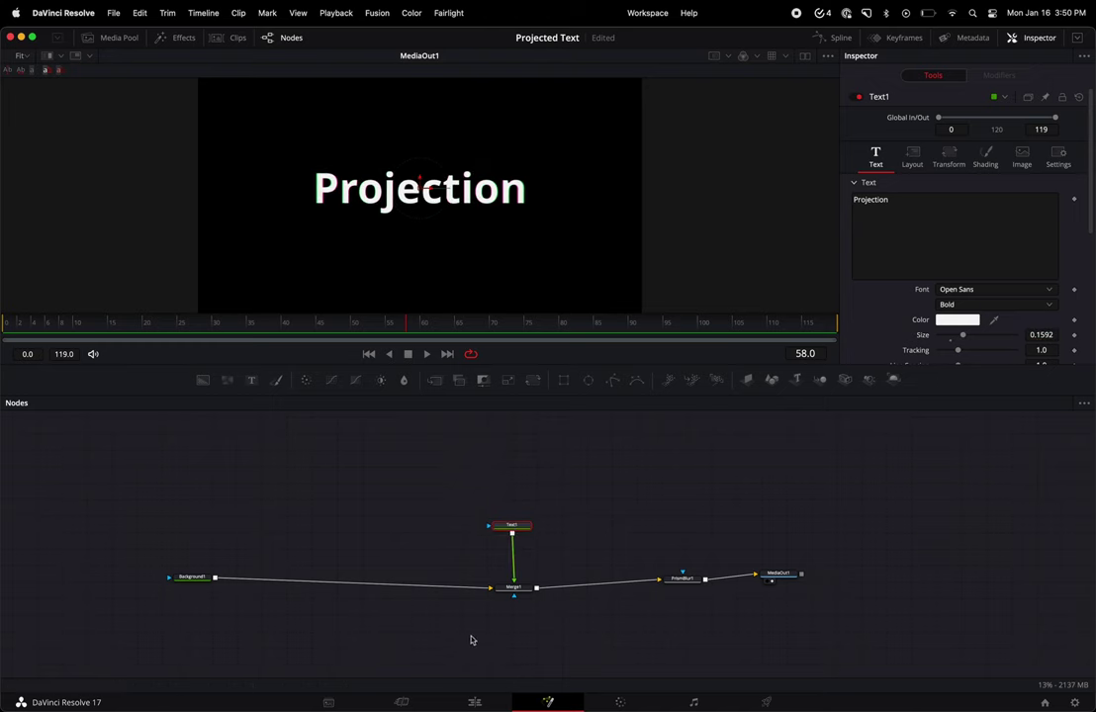
{"action": "left_click_drag", "start_coordinate": [471, 640], "coordinate": [575, 500]}
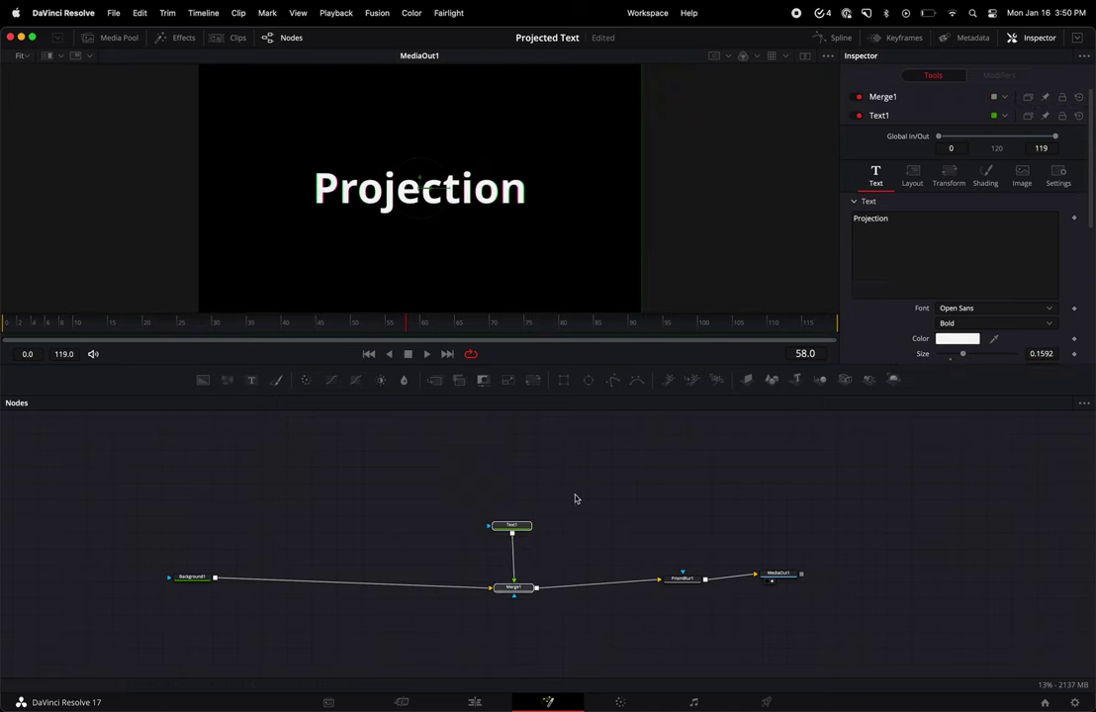
- Add a Soft Glow node between Merge1 and PrismBlur1
{"action": "left_click", "coordinate": [513, 588]}
{"action": "key", "text": "shift+space"}
{"action": "type", "text": "prism"}
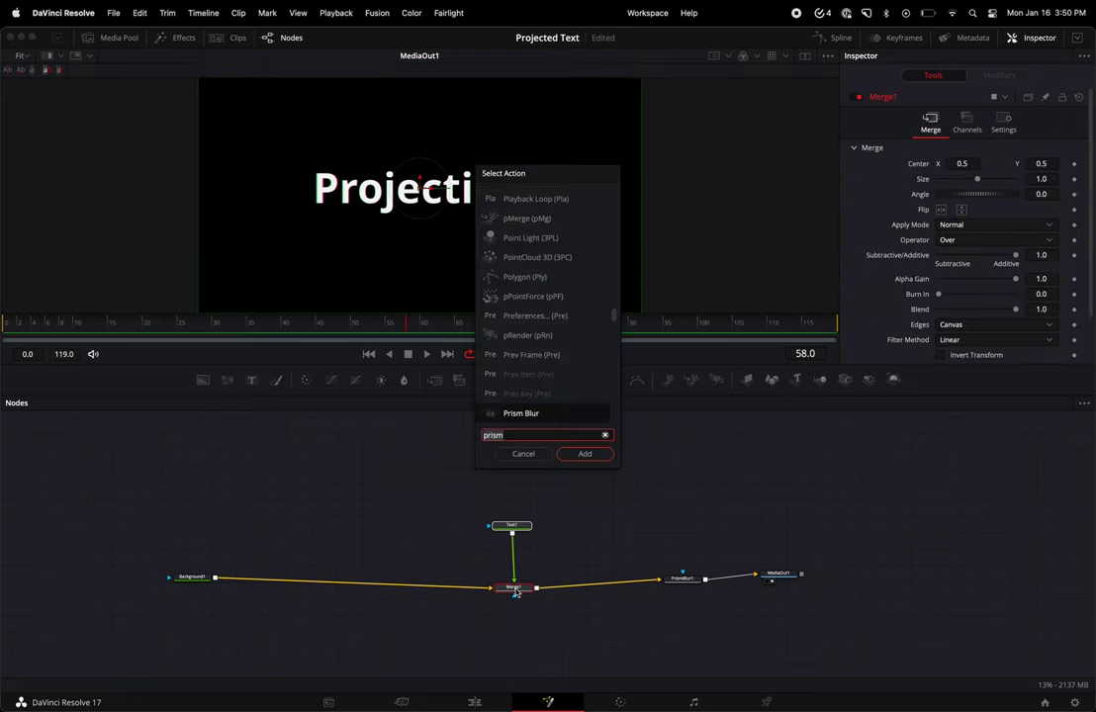
{"action": "key", "text": "BackSpace"}
{"action": "key", "text": "BackSpace"}
{"action": "key", "text": "BackSpace"}
{"action": "key", "text": "BackSpace"}
{"action": "key", "text": "BackSpace"}
{"action": "type", "text": "sof"}
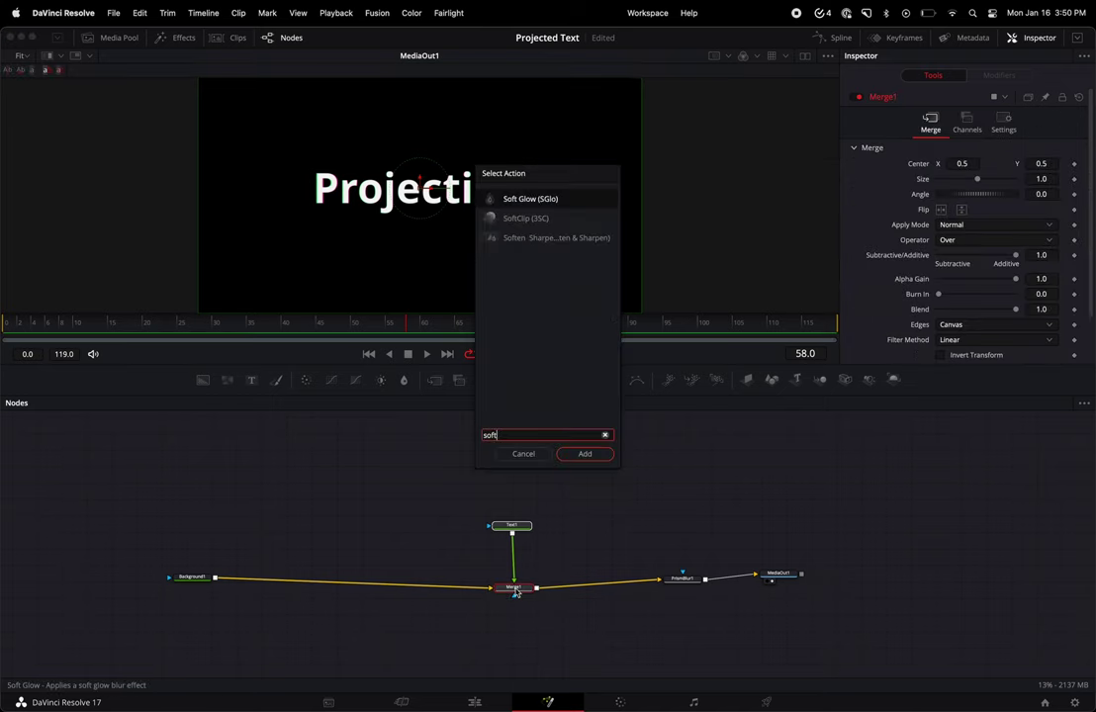
{"action": "type", "text": "t"}
{"action": "key", "text": "Return"}
- Move the Text1 and Merge1 nodes closer to Background1 and place SoftGlow1 just after Merge1
{"action": "left_click_drag", "start_coordinate": [493, 628], "coordinate": [526, 503]}
{"action": "left_click_drag", "start_coordinate": [502, 593], "coordinate": [338, 580]}
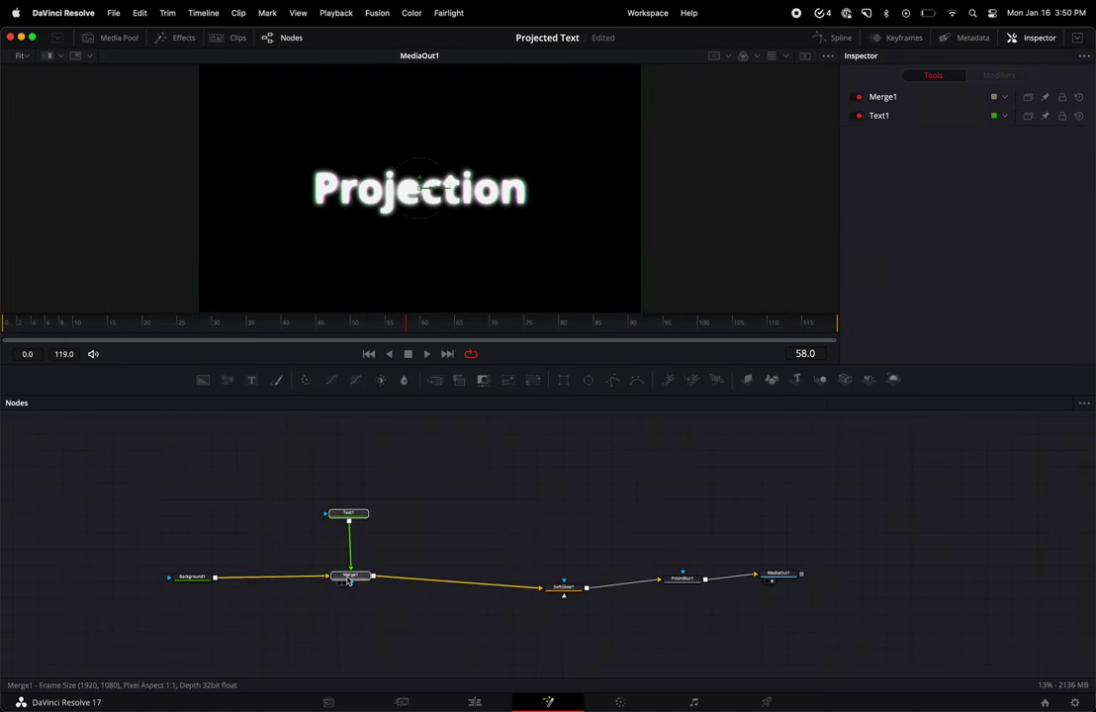
{"action": "left_click", "coordinate": [348, 575]}
{"action": "left_click_drag", "start_coordinate": [564, 580], "coordinate": [499, 555]}
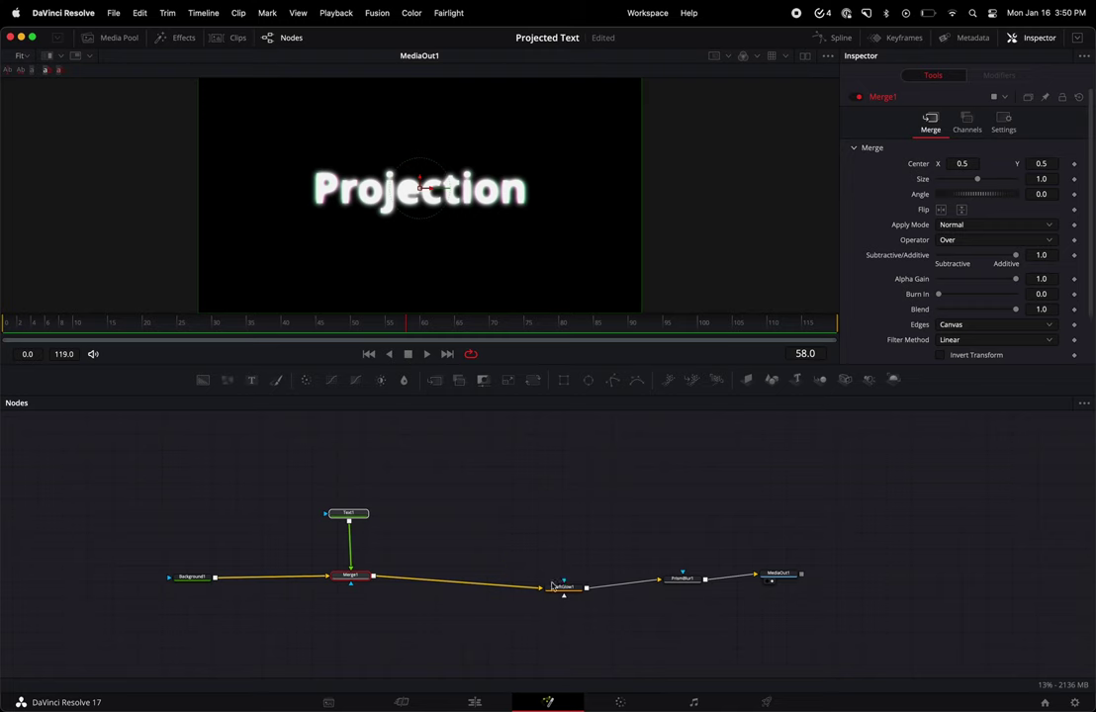
{"action": "left_click_drag", "start_coordinate": [562, 590], "coordinate": [447, 574]}
- Set SoftGlow1's Glow Size to 1.6 and its Gain to 0.461
{"action": "scroll", "coordinate": [500, 289], "scroll_direction": "up", "scroll_amount": 3}
{"action": "scroll", "coordinate": [500, 287], "scroll_direction": "up", "scroll_amount": 5}
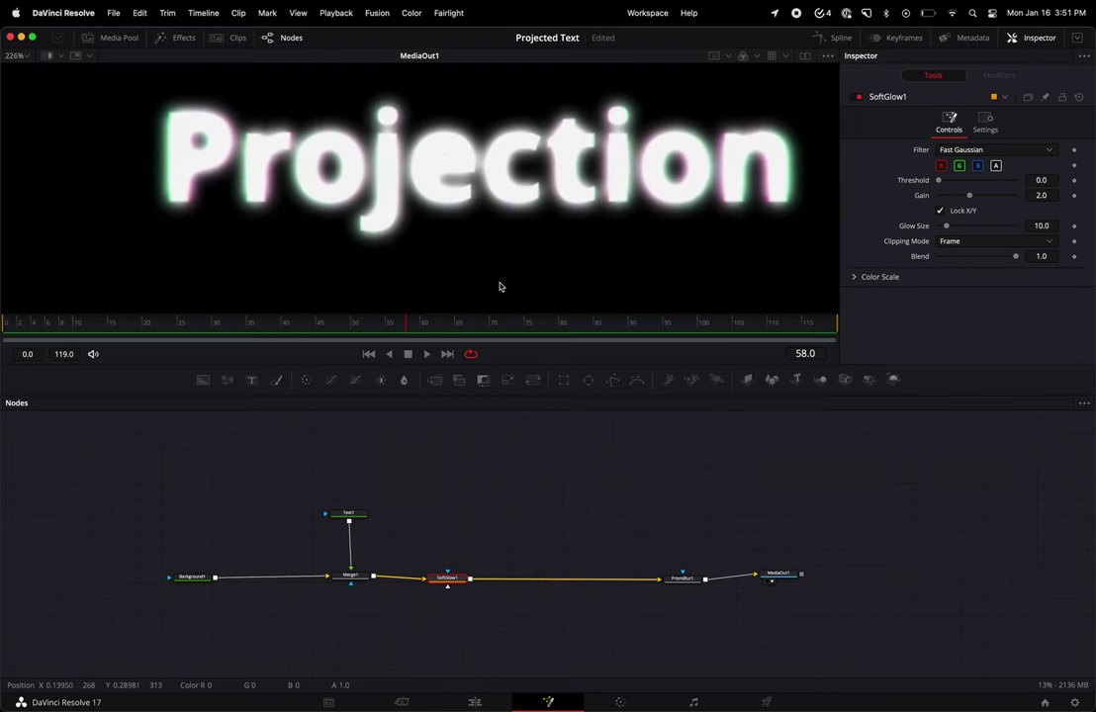
{"action": "scroll", "coordinate": [501, 287], "scroll_direction": "up", "scroll_amount": 3}
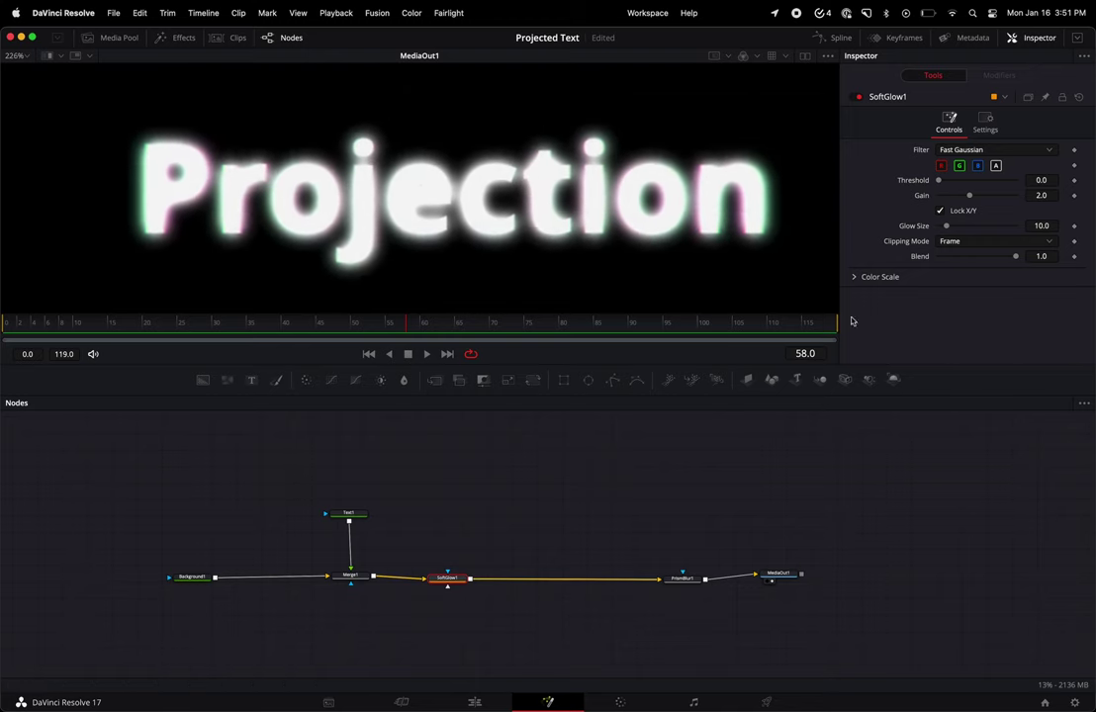
{"action": "scroll", "coordinate": [695, 149], "scroll_direction": "up", "scroll_amount": 5}
{"action": "scroll", "coordinate": [695, 148], "scroll_direction": "up", "scroll_amount": 1}
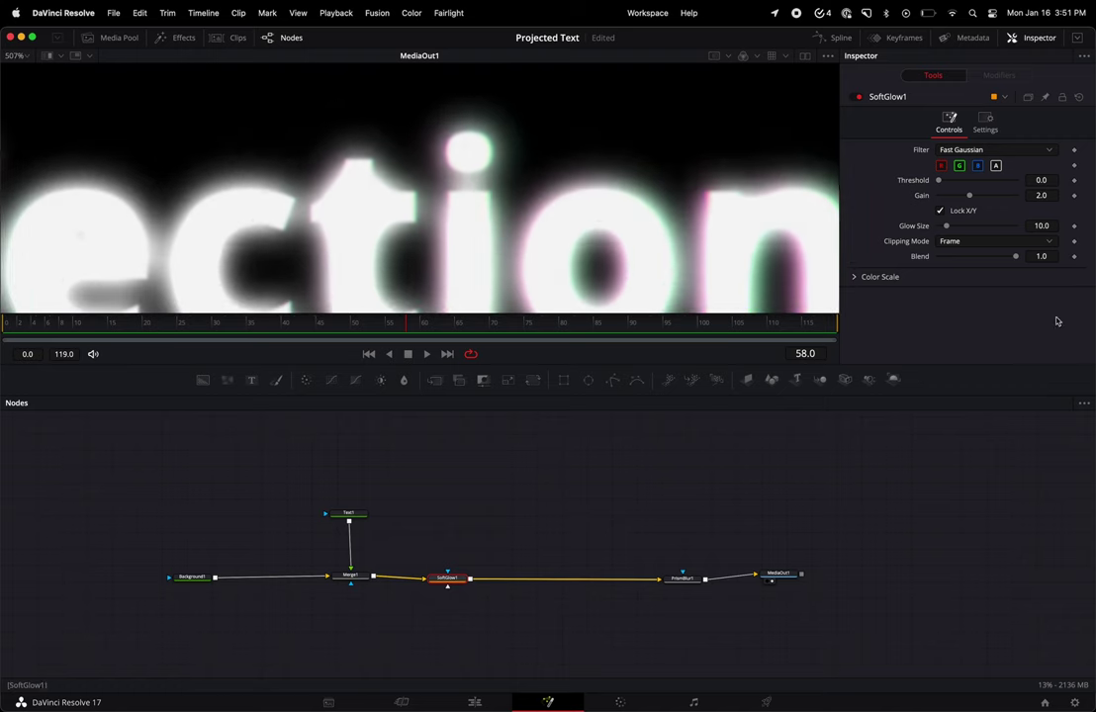
{"action": "left_click_drag", "start_coordinate": [947, 230], "coordinate": [863, 198]}
{"action": "left_click", "coordinate": [1040, 195]}
{"action": "type", "text": "0.261"}
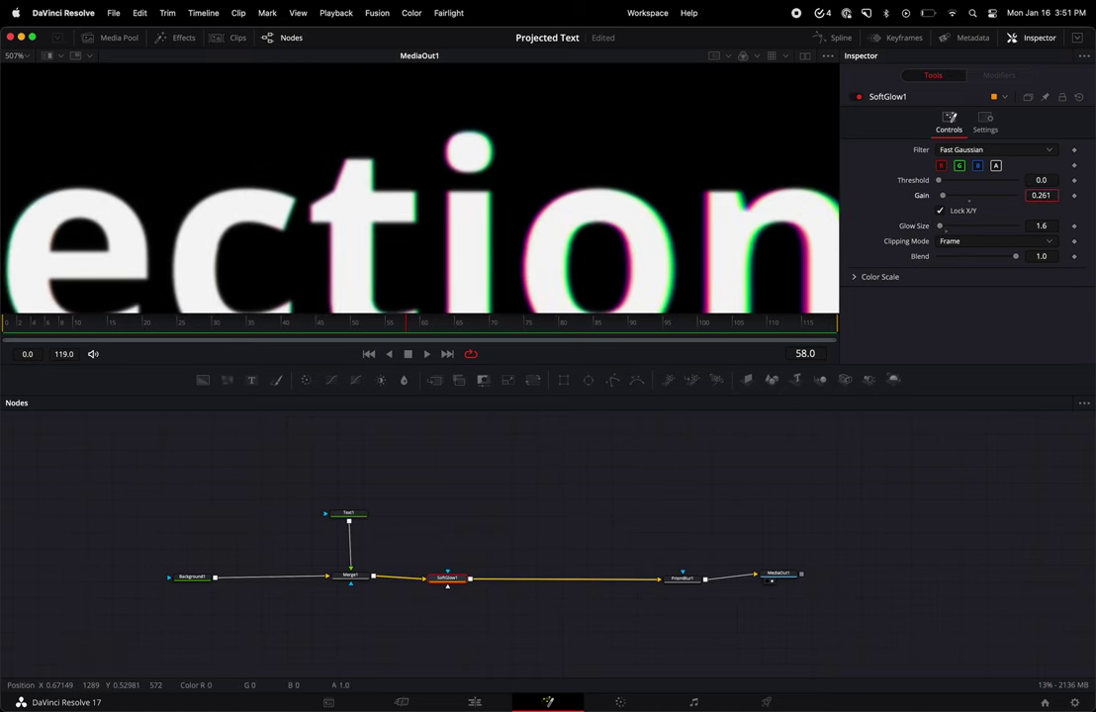
{"action": "mouse_move", "coordinate": [1041, 195]}
{"action": "left_mouse_down"}
{"action": "mouse_move", "coordinate": [1058, 195]}
{"action": "mouse_move", "coordinate": [1045, 195]}
{"action": "left_mouse_up"}
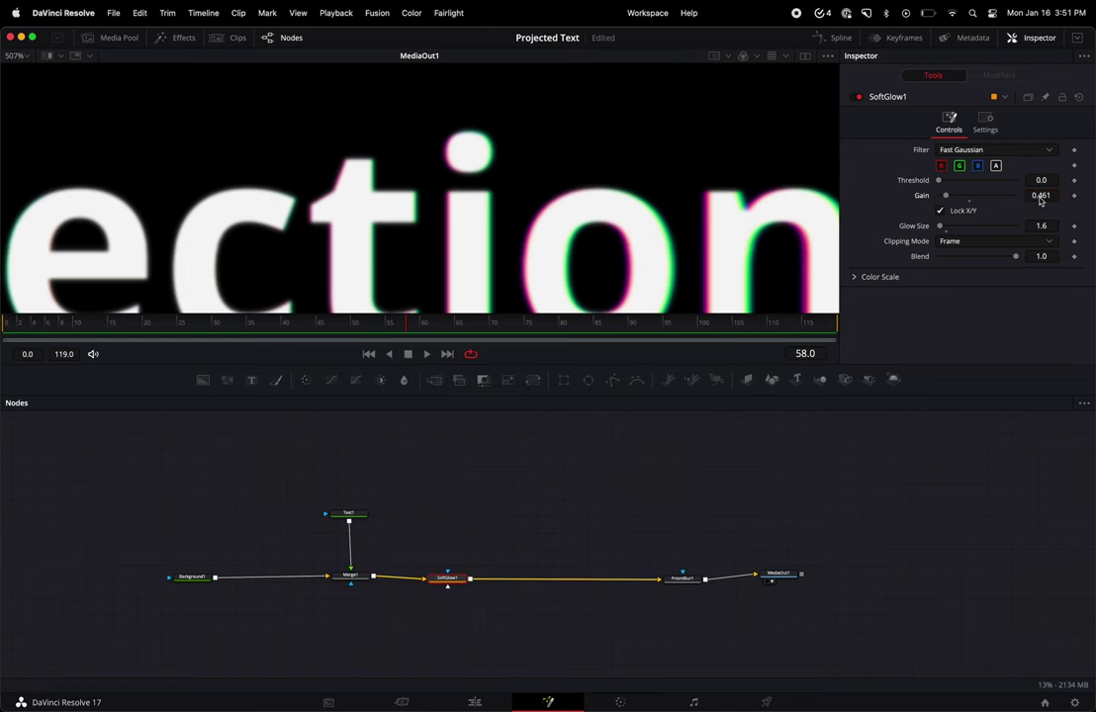
- Add a second Soft Glow after SoftGlow1 with a Glow Size of 6.9 and a Gain of 0.261
{"action": "key", "text": "shift+space"}
{"action": "type", "text": "soft"}
{"action": "key", "text": "Return"}
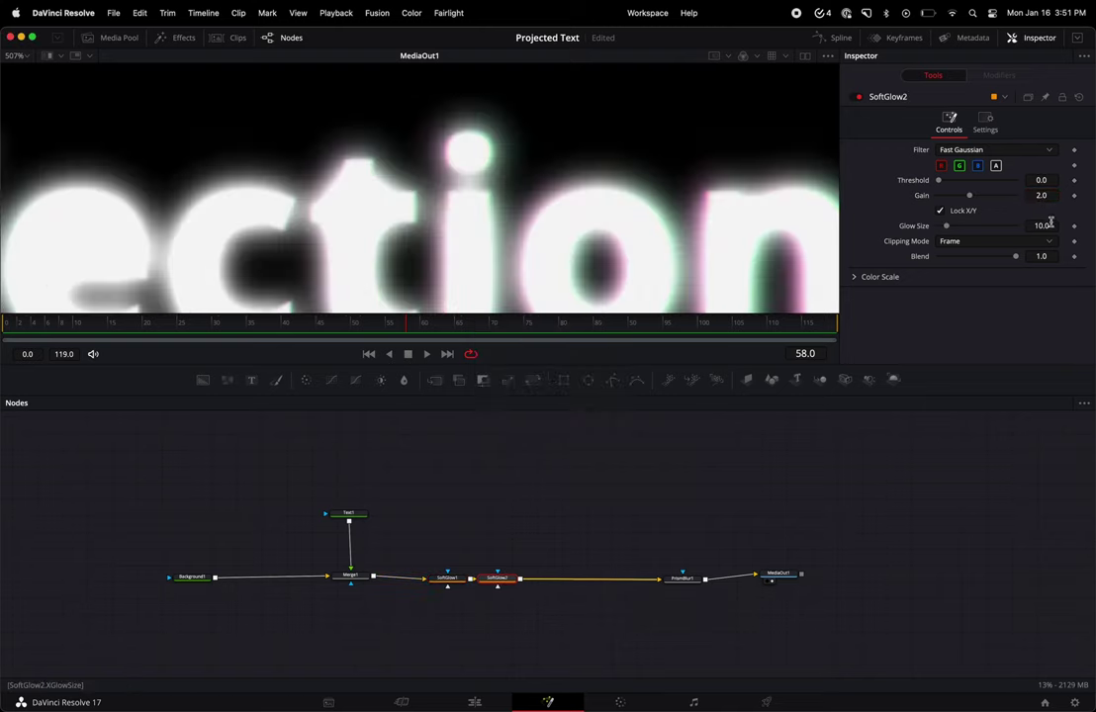
{"action": "left_click_drag", "start_coordinate": [1060, 228], "coordinate": [1041, 225]}
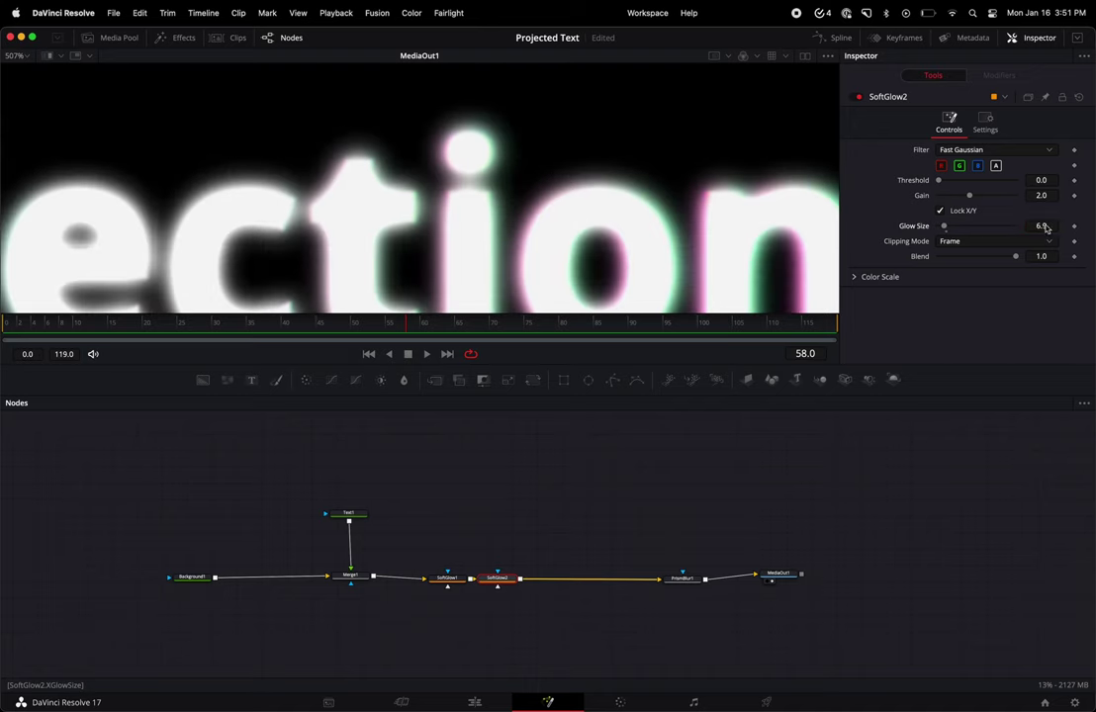
{"action": "left_click_drag", "start_coordinate": [969, 195], "coordinate": [869, 200]}
{"action": "left_click_drag", "start_coordinate": [1036, 197], "coordinate": [1041, 198]}
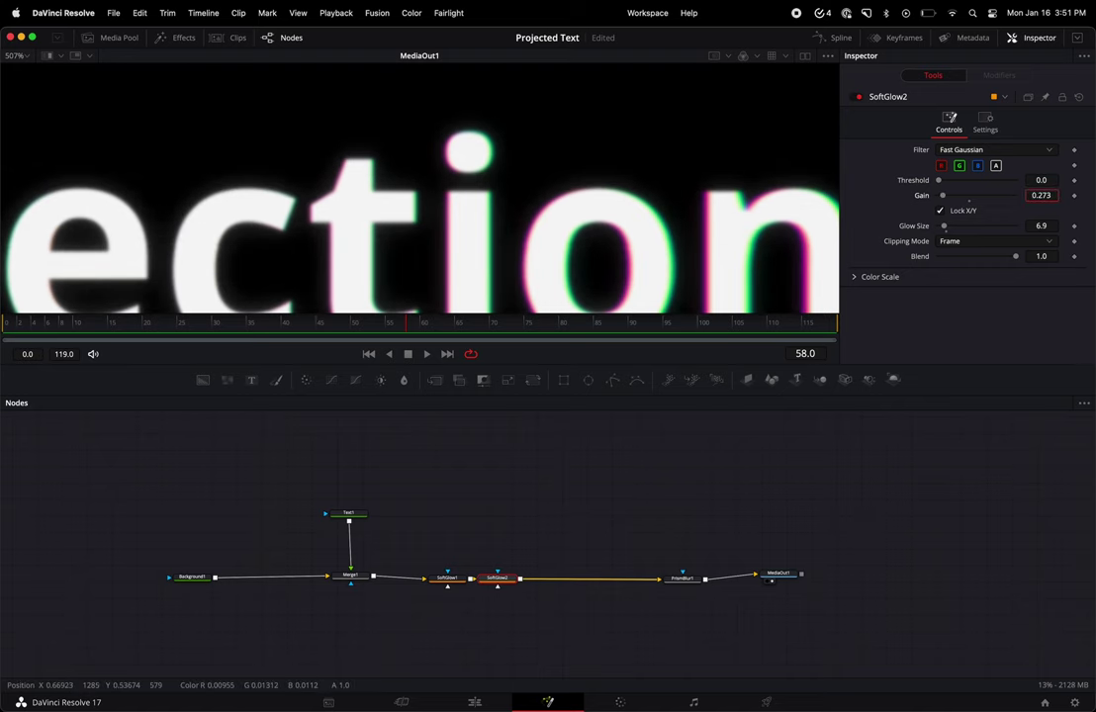
- Add a third Soft Glow after SoftGlow2 with a Glow Size of 12.6 and a Gain of about 0.19
{"action": "key", "text": "shift+space"}
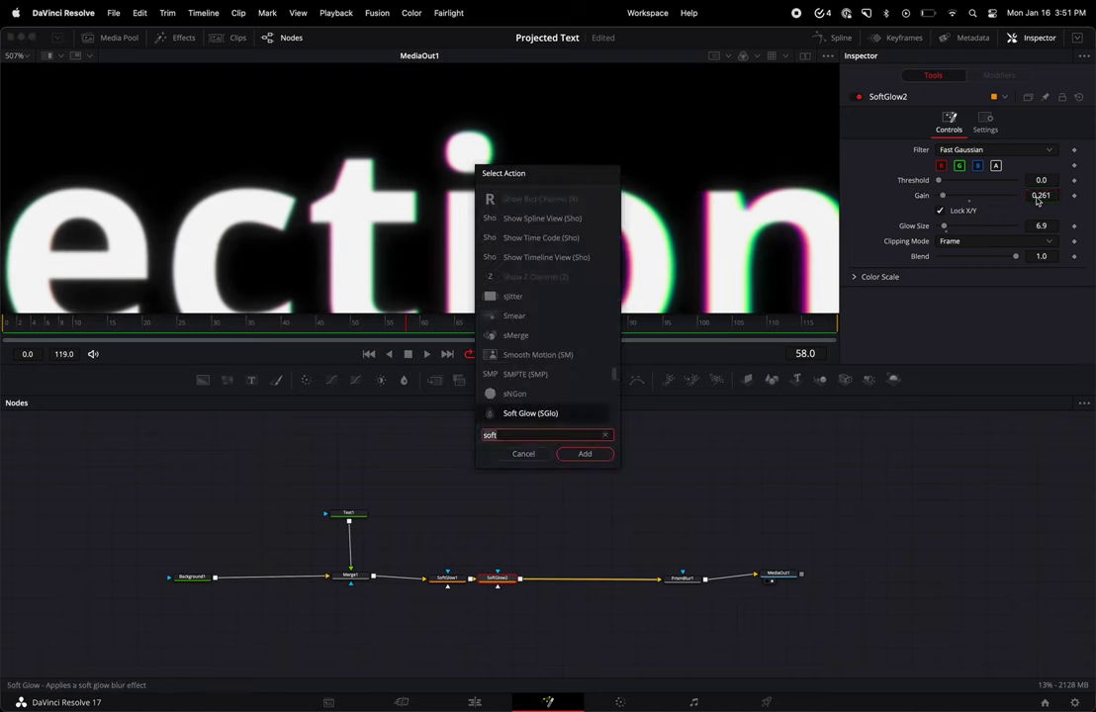
{"action": "type", "text": "sof"}
{"action": "key", "text": "Return"}
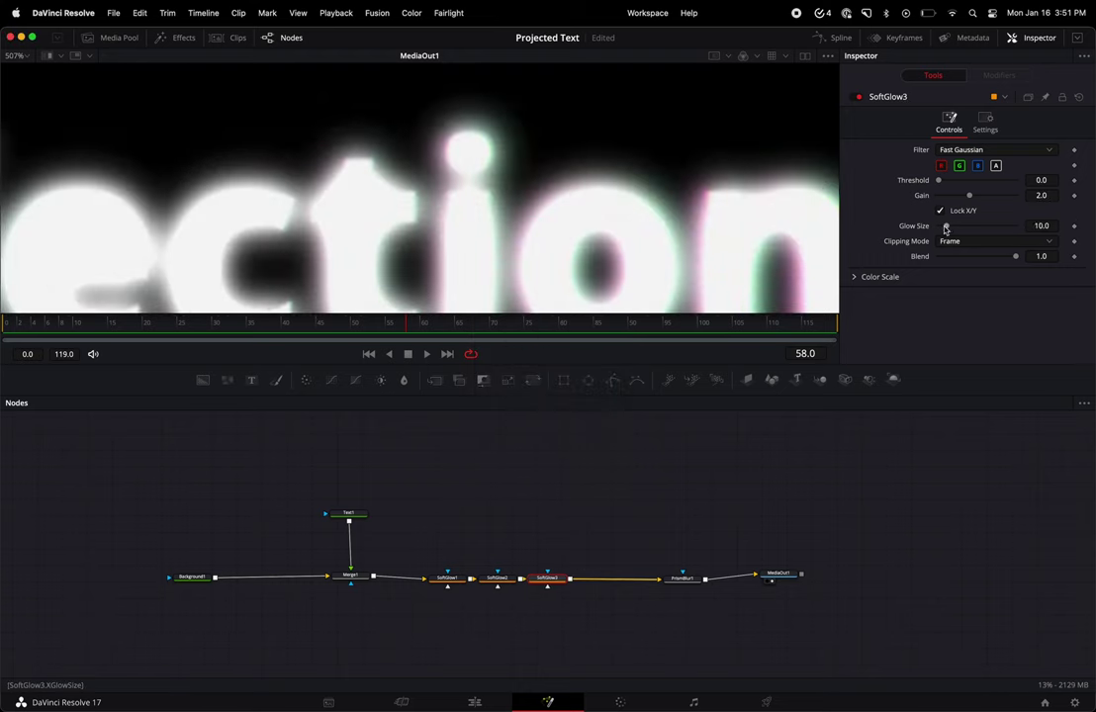
{"action": "left_click_drag", "start_coordinate": [945, 229], "coordinate": [856, 197]}
{"action": "left_click", "coordinate": [1043, 196]}
{"action": "type", "text": "0.17"}
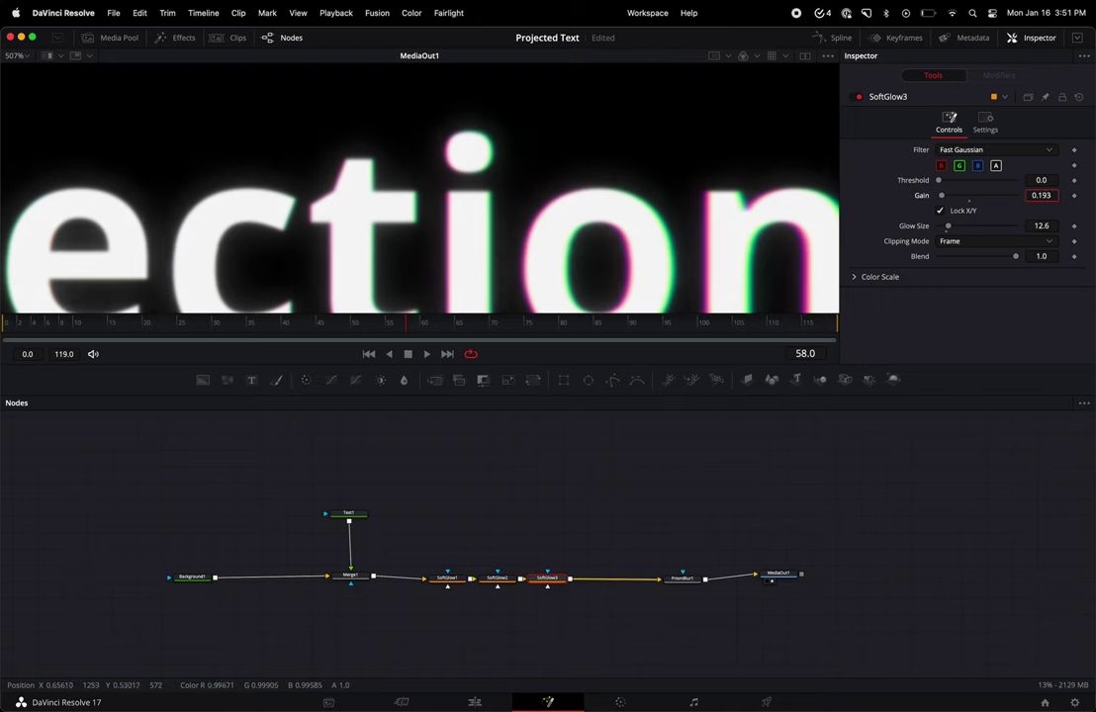
- Add a fourth Soft Glow after SoftGlow3 and shift PrismBlur1 and MediaOut1 further along to make room
{"action": "key", "text": "shift+space"}
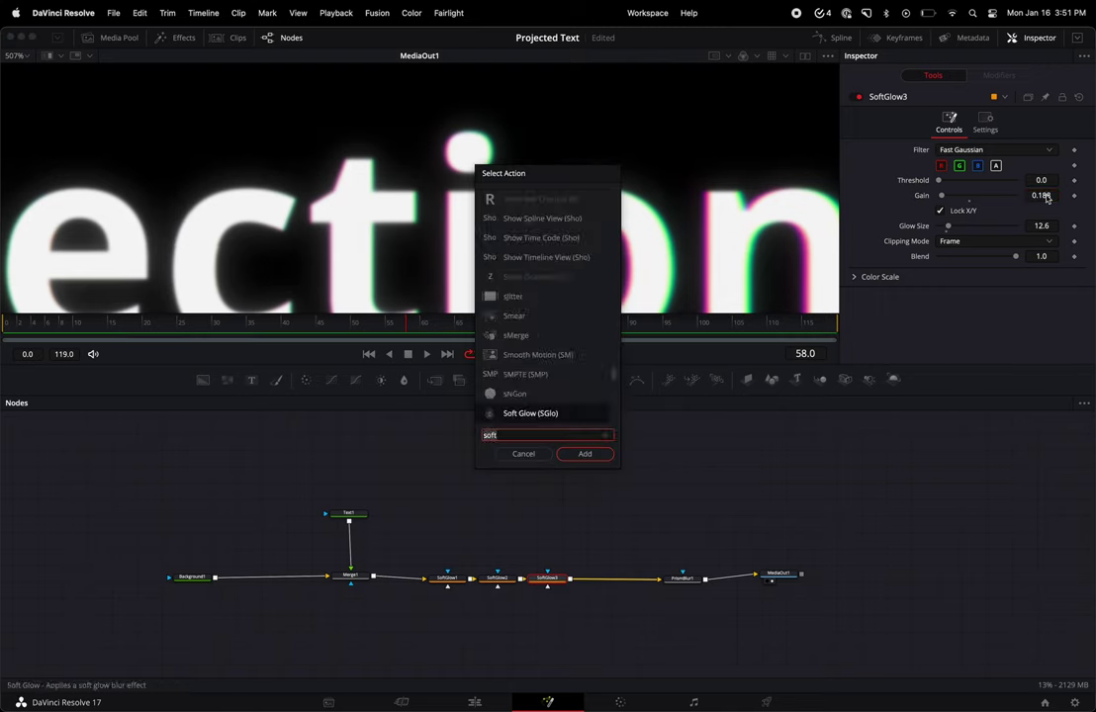
{"action": "type", "text": "soft"}
{"action": "key", "text": "Return"}
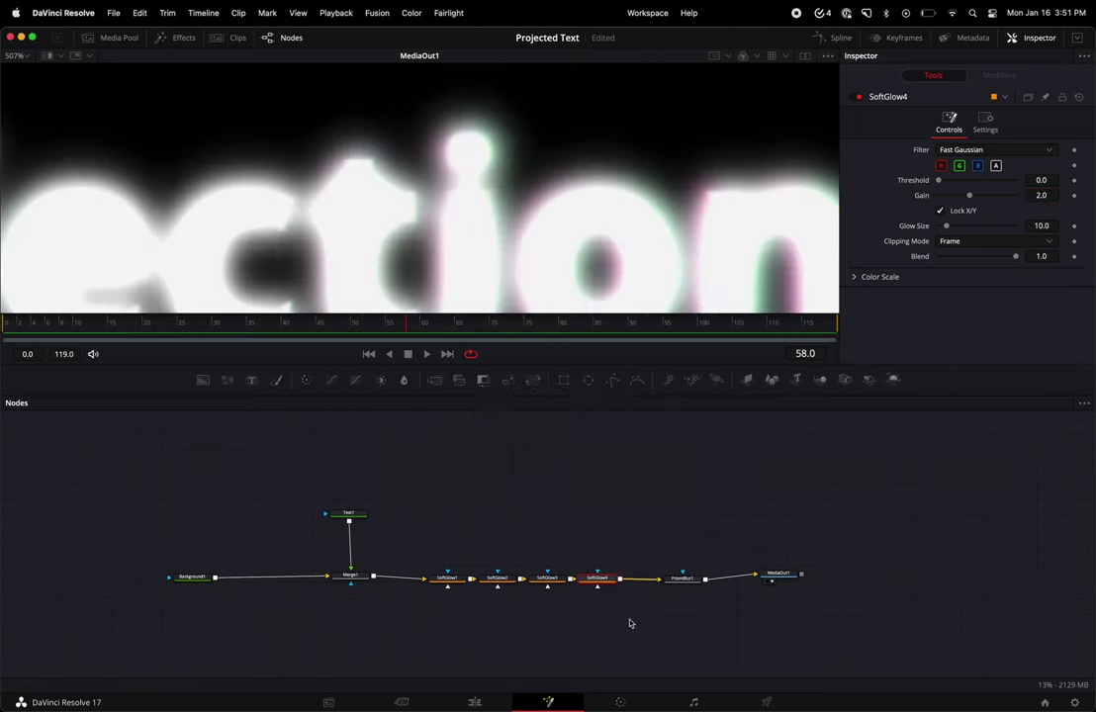
{"action": "left_click_drag", "start_coordinate": [650, 612], "coordinate": [847, 545]}
{"action": "left_click_drag", "start_coordinate": [707, 583], "coordinate": [783, 583]}
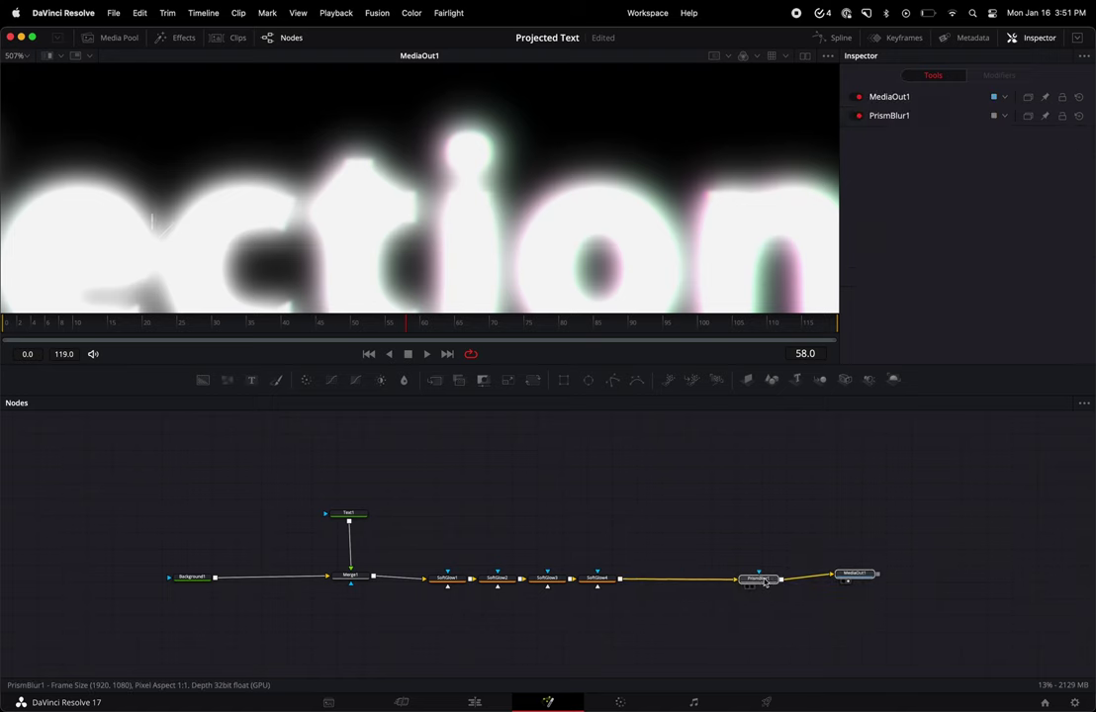
- Set SoftGlow4's Glow Size to 17.3 and its Gain to 0.079
{"action": "left_click", "coordinate": [605, 579]}
{"action": "left_click_drag", "start_coordinate": [946, 227], "coordinate": [853, 198]}
{"action": "left_click", "coordinate": [1046, 197]}
{"action": "type", "text": "0.106"}
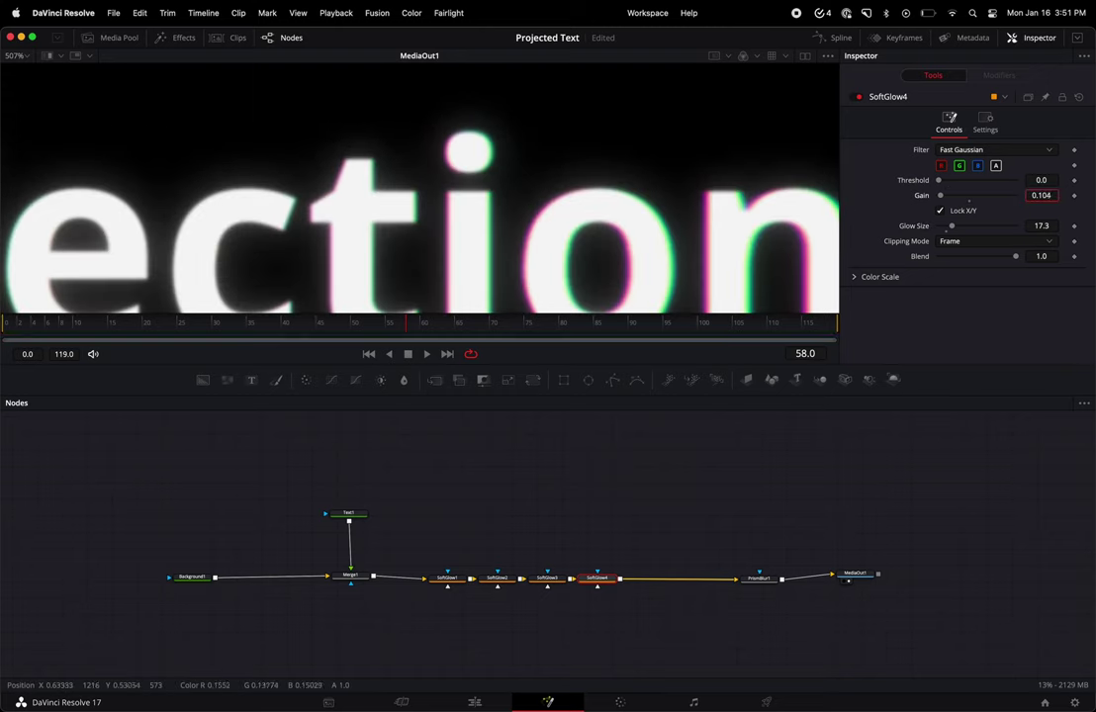
{"action": "key", "text": "Return"}
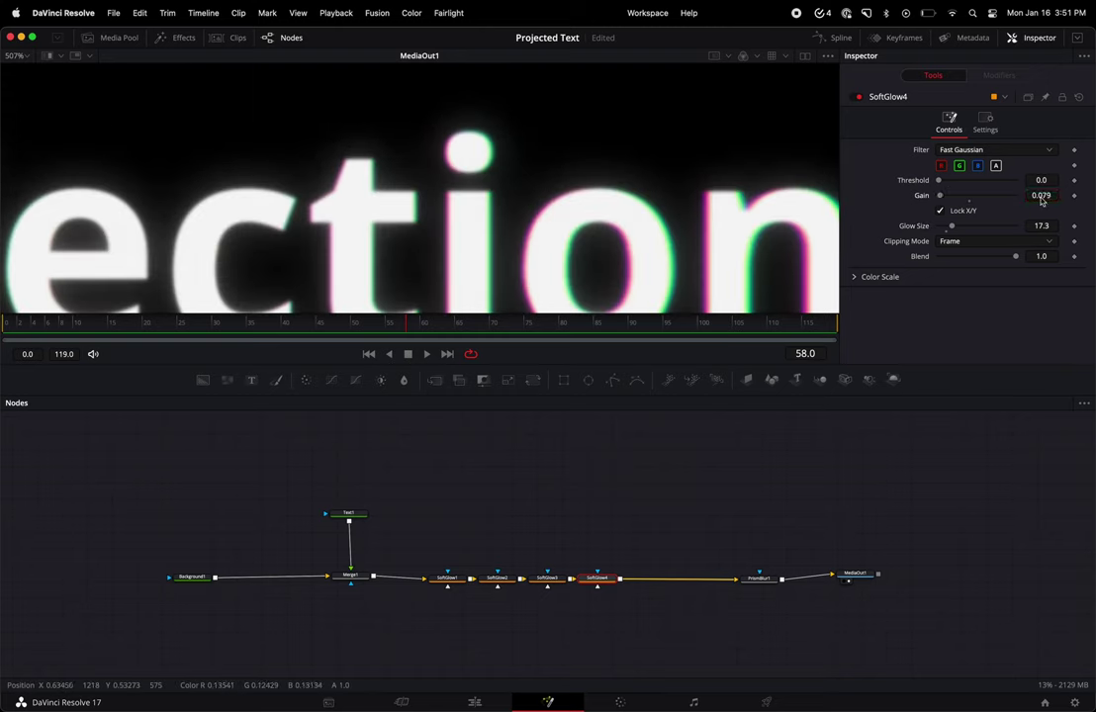
- Add a fifth Soft Glow after SoftGlow4 with a Glow Size of 63.8 and a Gain of 0.095
{"action": "key", "text": "shift+space"}
{"action": "type", "text": "soft"}
{"action": "key", "text": "Return"}
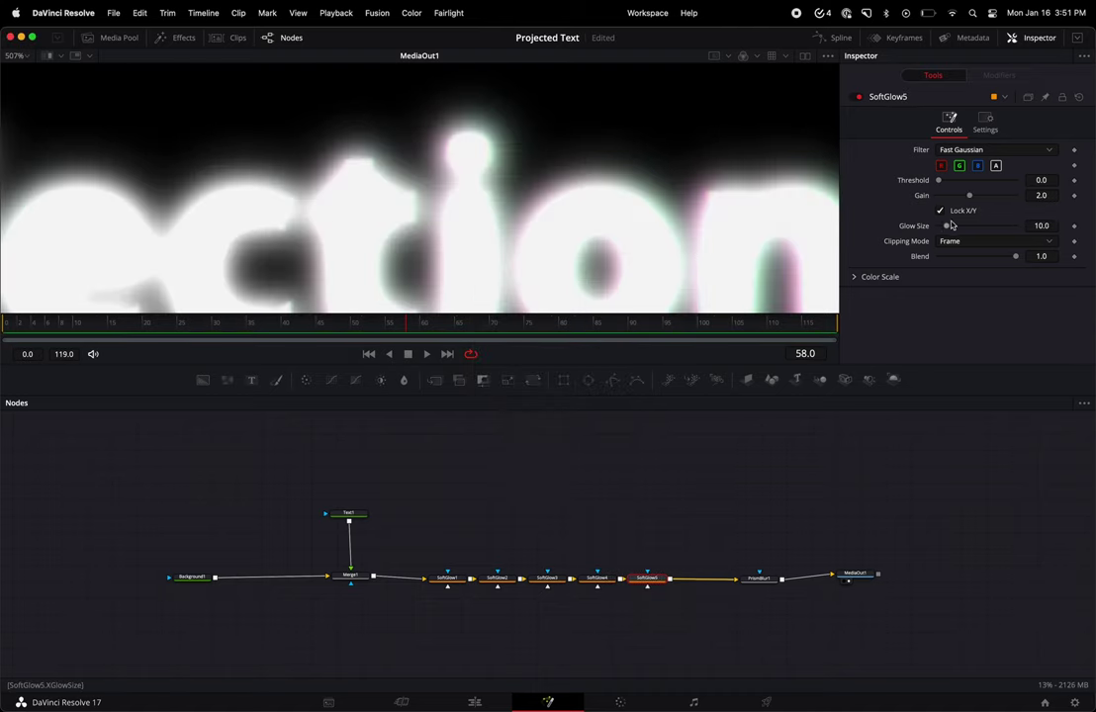
{"action": "left_click_drag", "start_coordinate": [949, 225], "coordinate": [923, 197]}
{"action": "scroll", "coordinate": [336, 188], "scroll_direction": "down", "scroll_amount": 5}
{"action": "left_click_drag", "start_coordinate": [1042, 196], "coordinate": [1056, 195]}
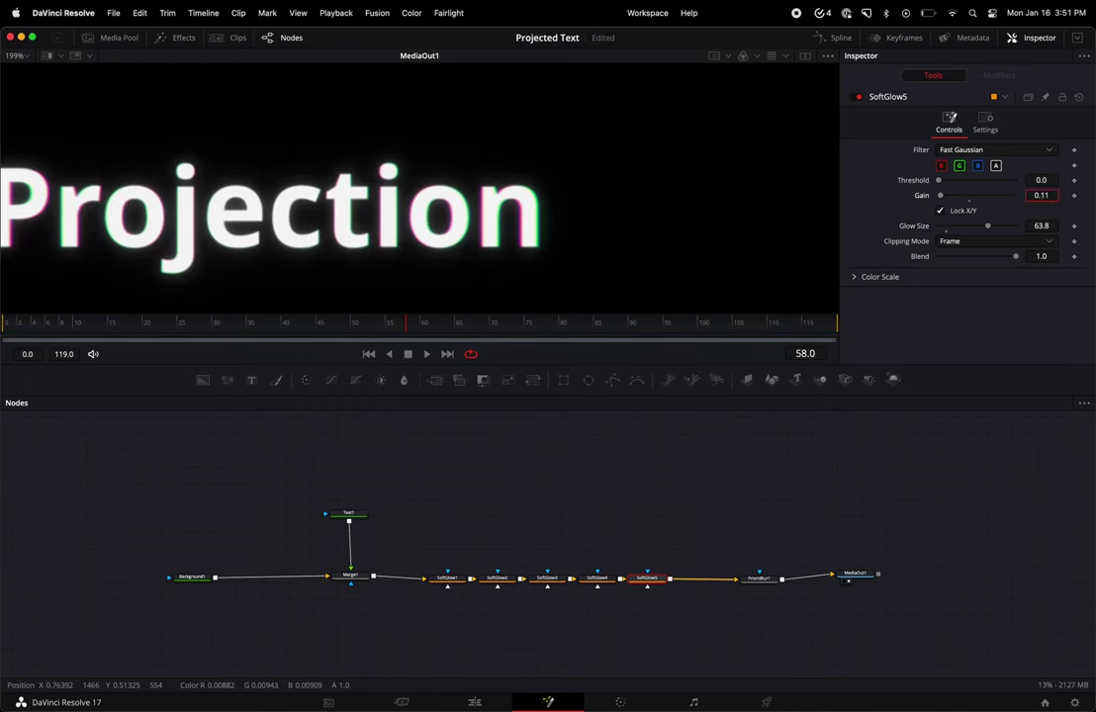
{"action": "type", "text": "0.095"}
{"action": "key", "text": "Return"}
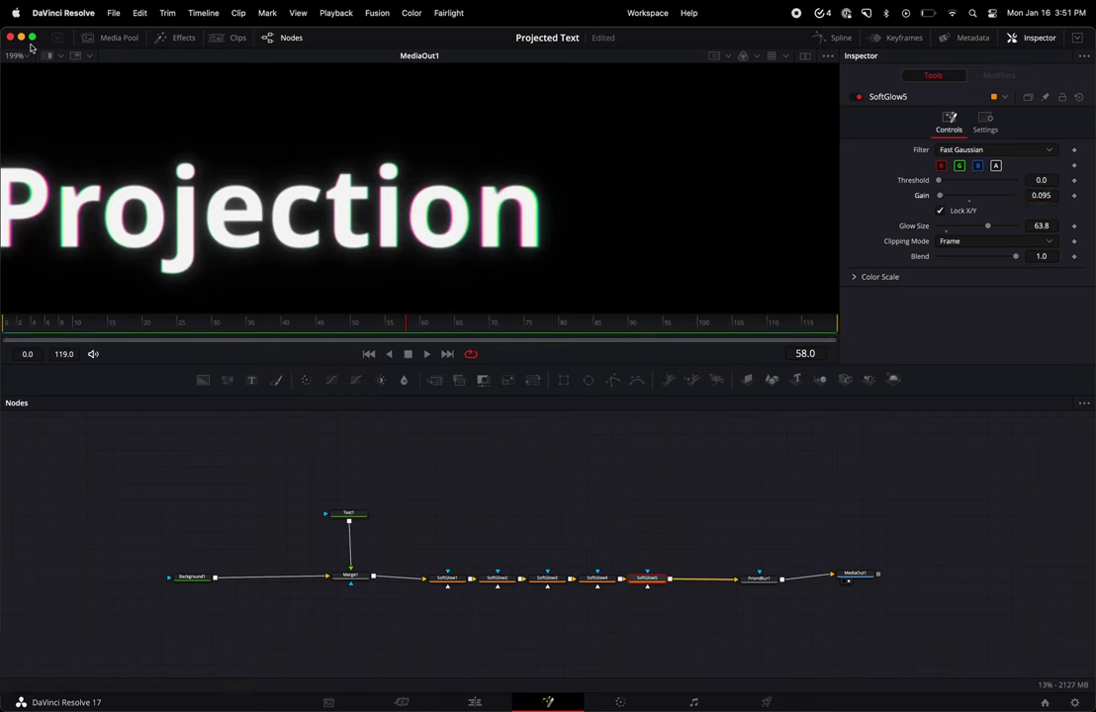
- Fit the whole frame in the viewer and move the PrismBlur1 and MediaOut1 nodes slightly further from SoftGlow5
{"action": "left_click", "coordinate": [26, 60]}
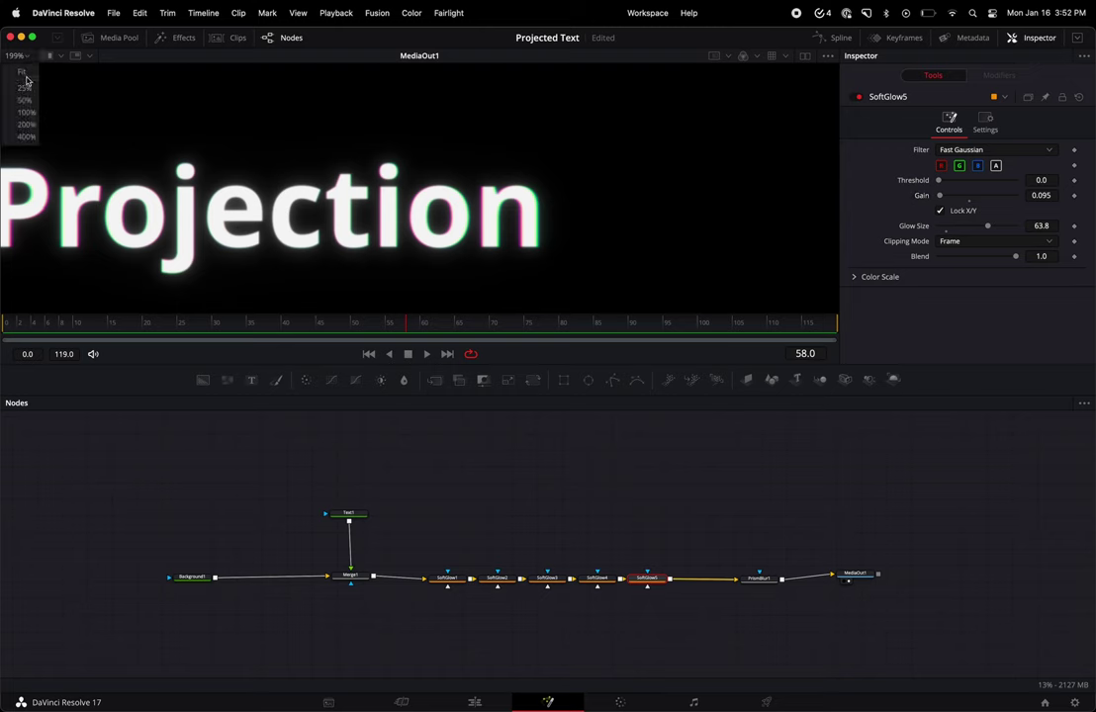
{"action": "left_click", "coordinate": [25, 71]}
{"action": "scroll", "coordinate": [424, 152], "scroll_direction": "up", "scroll_amount": 8}
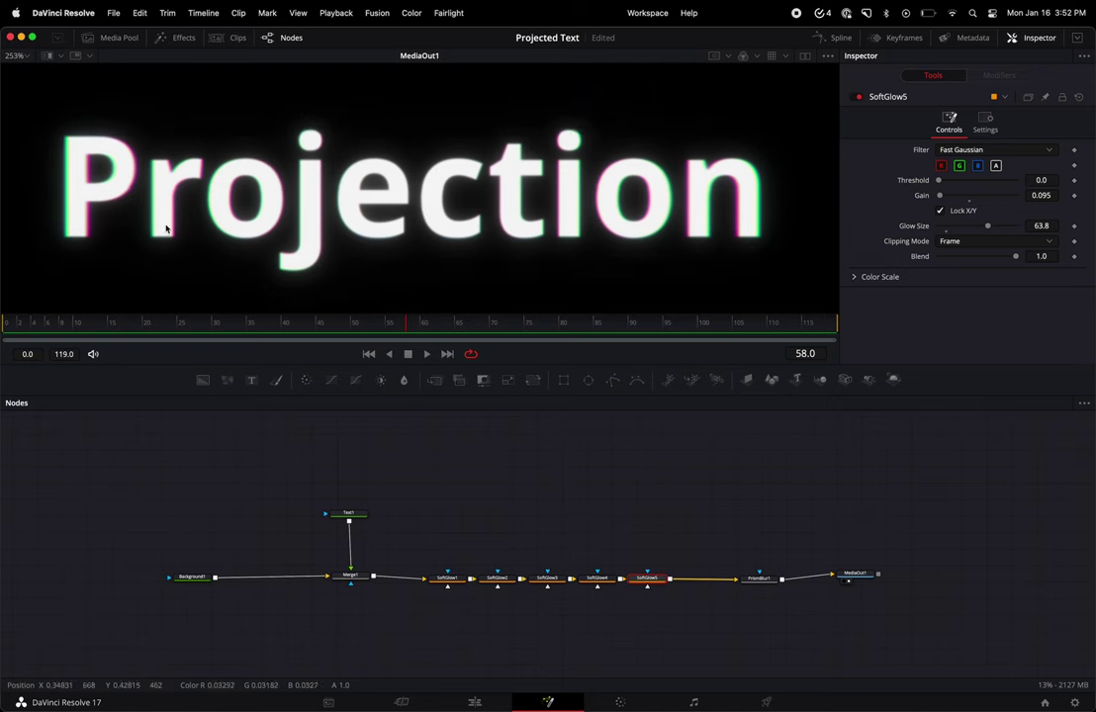
{"action": "left_click", "coordinate": [26, 59]}
{"action": "left_click", "coordinate": [24, 73]}
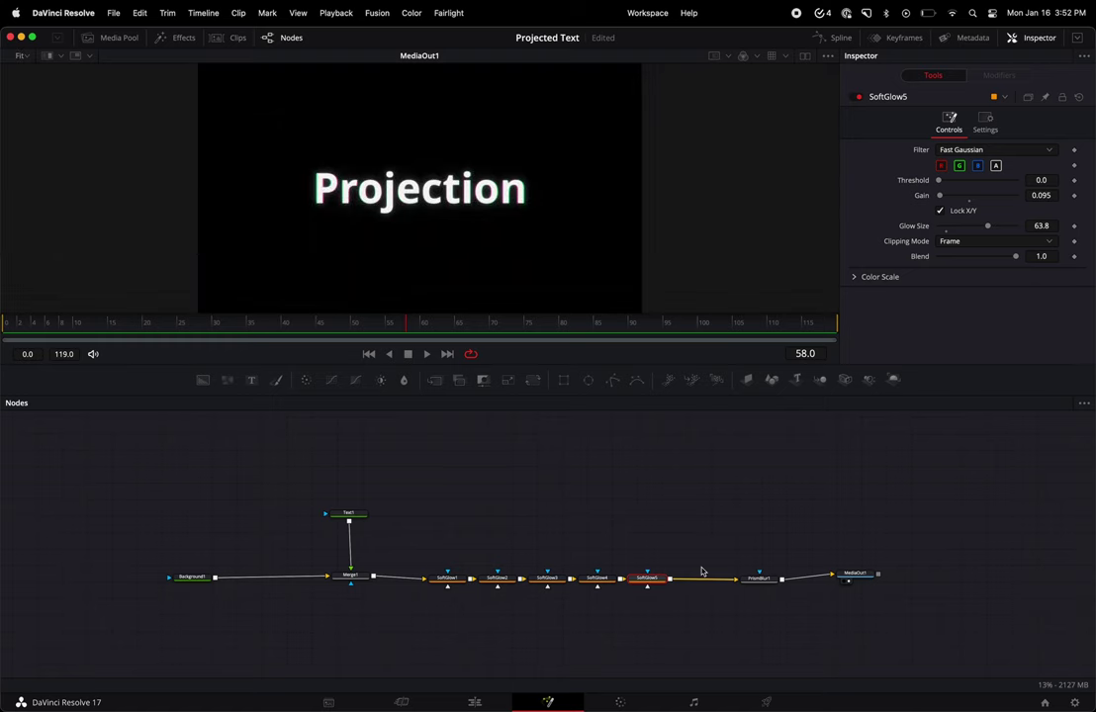
{"action": "left_click_drag", "start_coordinate": [761, 585], "coordinate": [788, 581]}
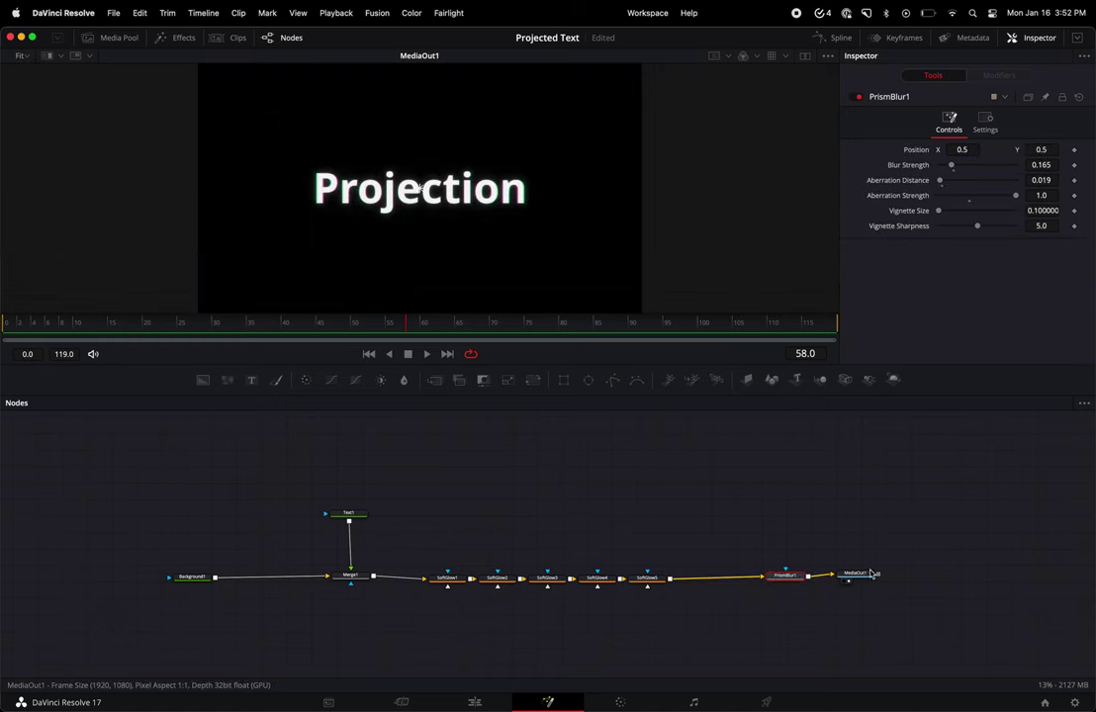
{"action": "left_click_drag", "start_coordinate": [857, 575], "coordinate": [886, 574]}
- Change the font of Text1 to Patrizia
{"action": "left_click", "coordinate": [332, 514]}
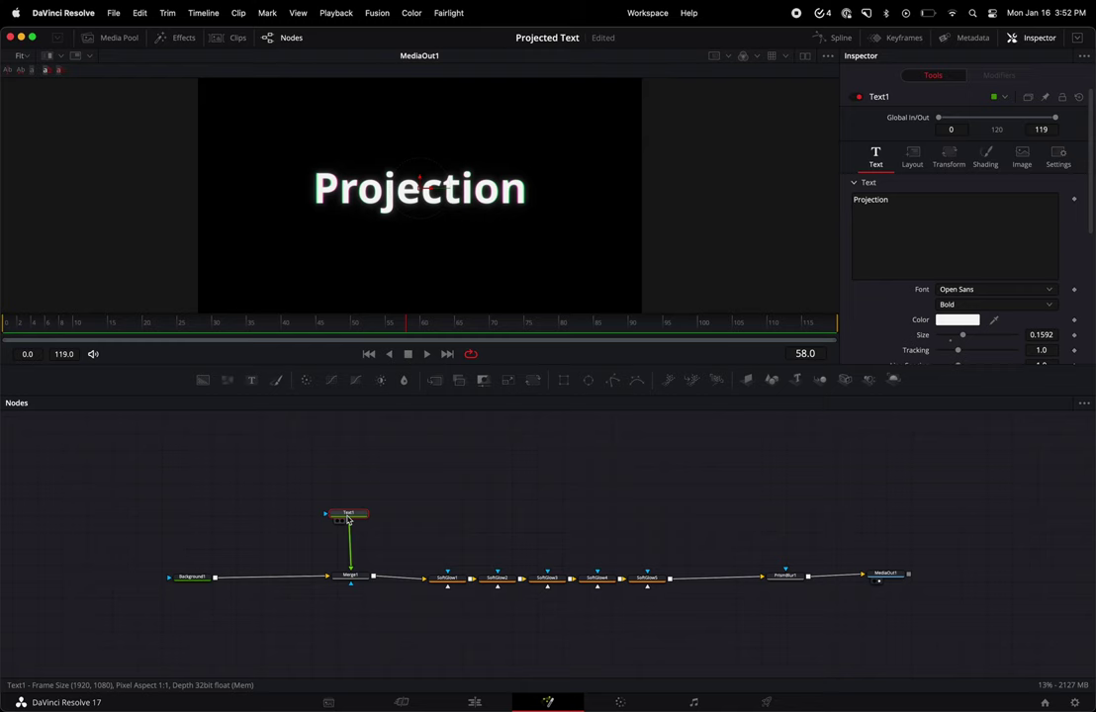
{"action": "left_click", "coordinate": [997, 290]}
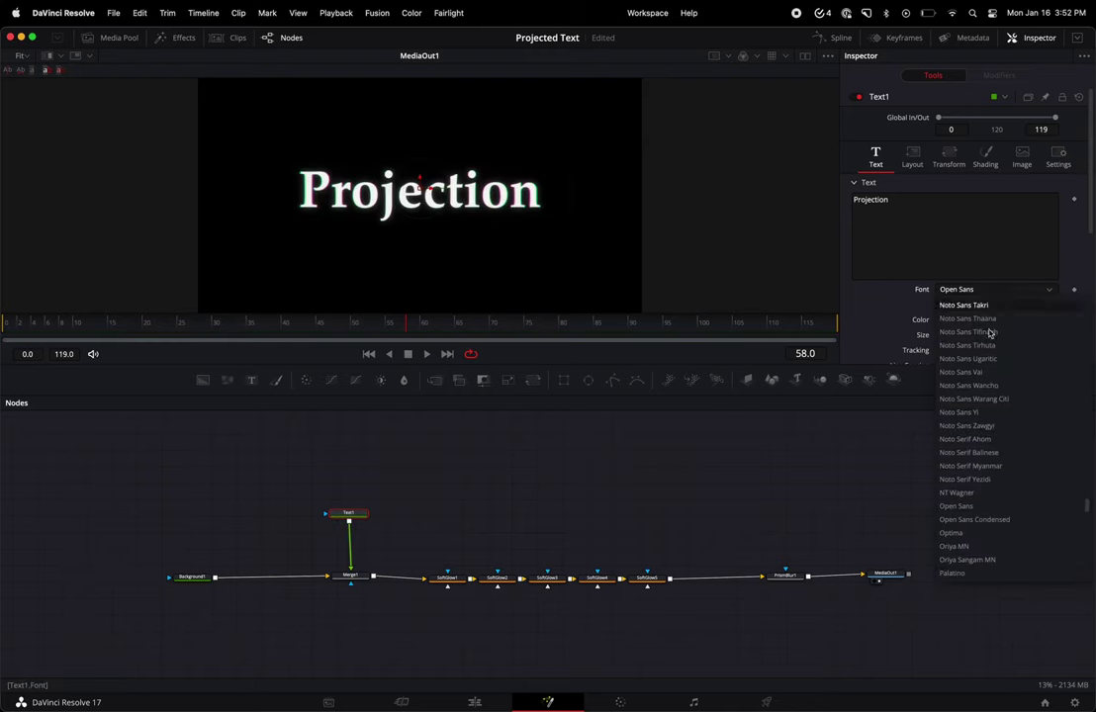
{"action": "scroll", "coordinate": [984, 336], "scroll_direction": "down", "scroll_amount": 5}
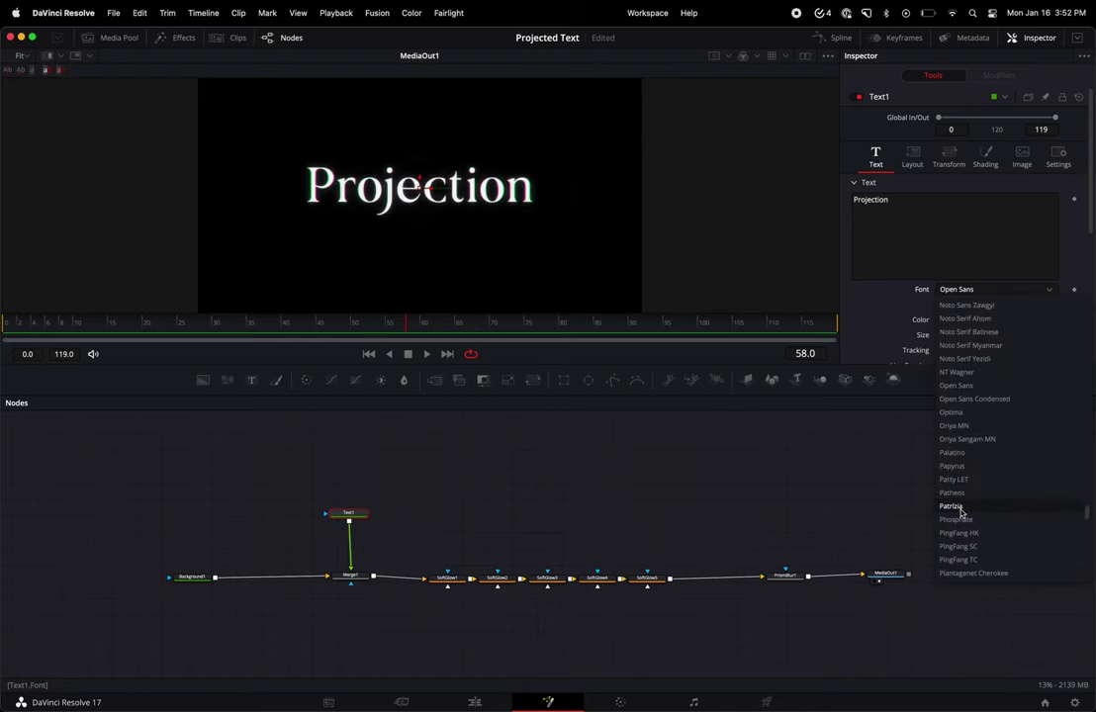
{"action": "left_click", "coordinate": [951, 506]}
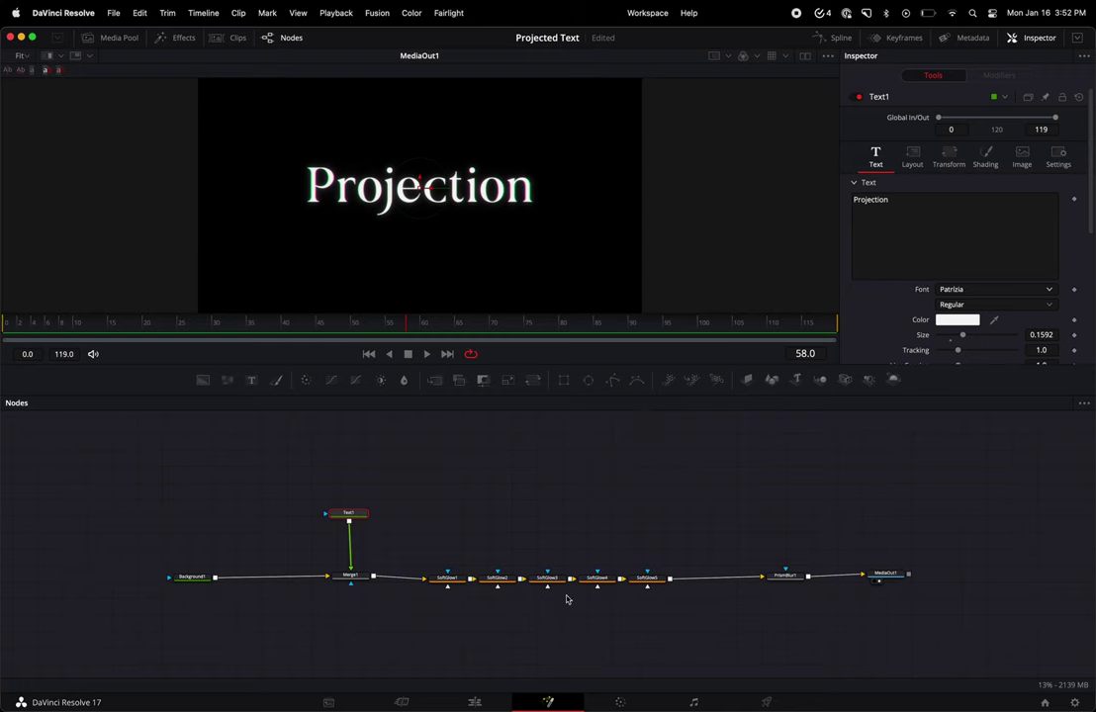
- Move the PrismBlur1 node back close to SoftGlow5, leaving space before MediaOut1
{"action": "left_click", "coordinate": [647, 577]}
{"action": "left_click_drag", "start_coordinate": [788, 573], "coordinate": [725, 580]}
{"action": "key", "text": "shift+space"}
{"action": "type", "text": "cam"}
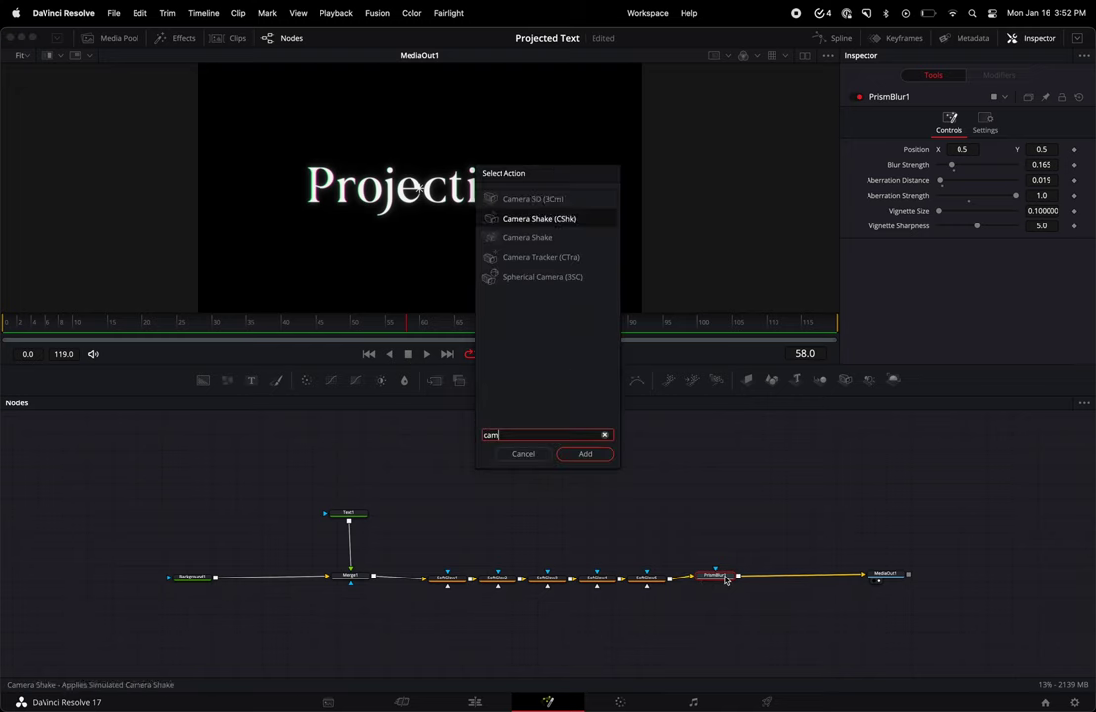
{"action": "key", "text": "Return"}
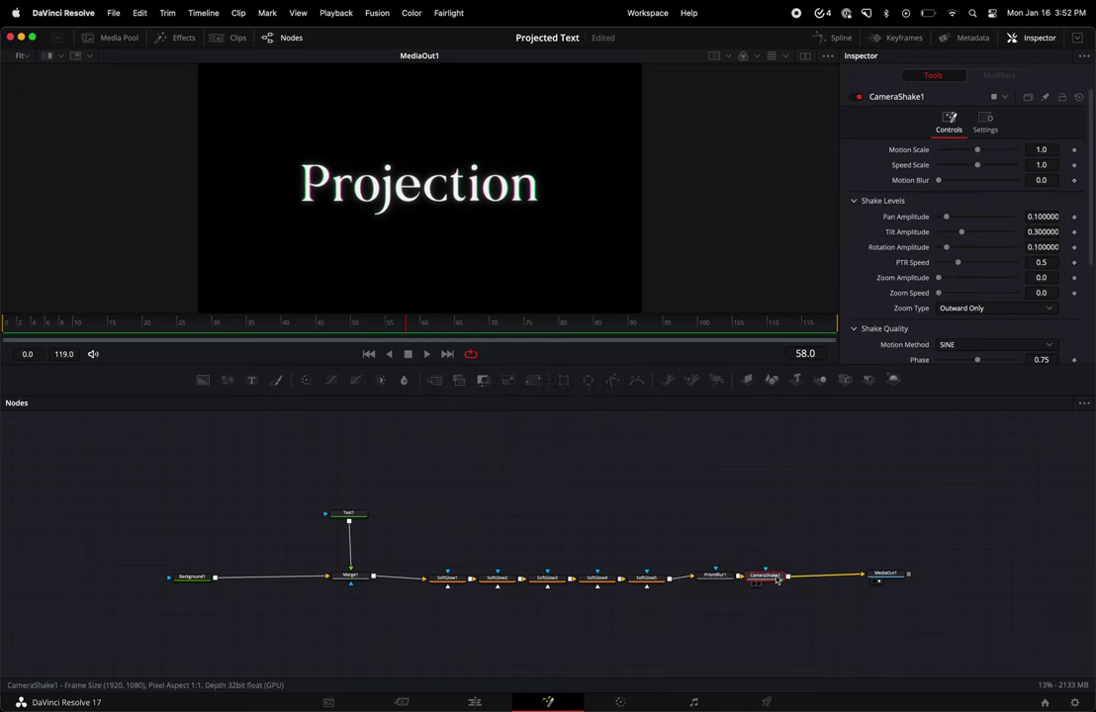
{"action": "key", "text": "super+z"}
- Add the Camera Shake (CShk) node between PrismBlur1 and MediaOut1
{"action": "key", "text": "shift+space"}
{"action": "type", "text": "cam"}
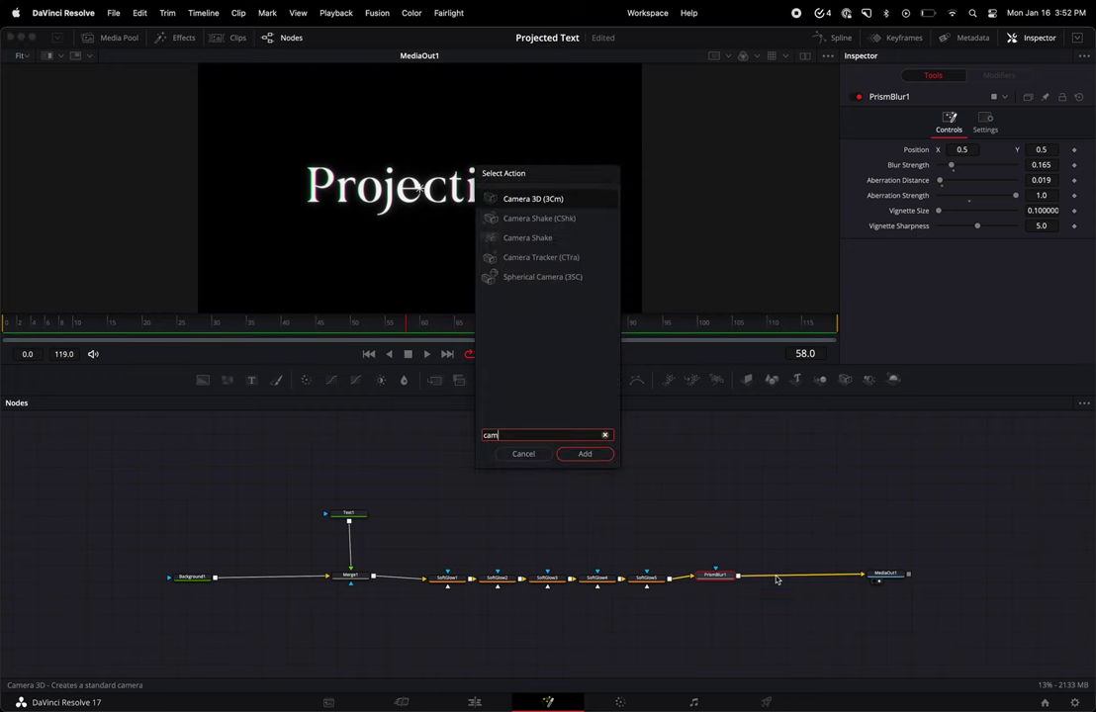
{"action": "type", "text": "era"}
{"action": "key", "text": "Down"}
{"action": "key", "text": "Return"}
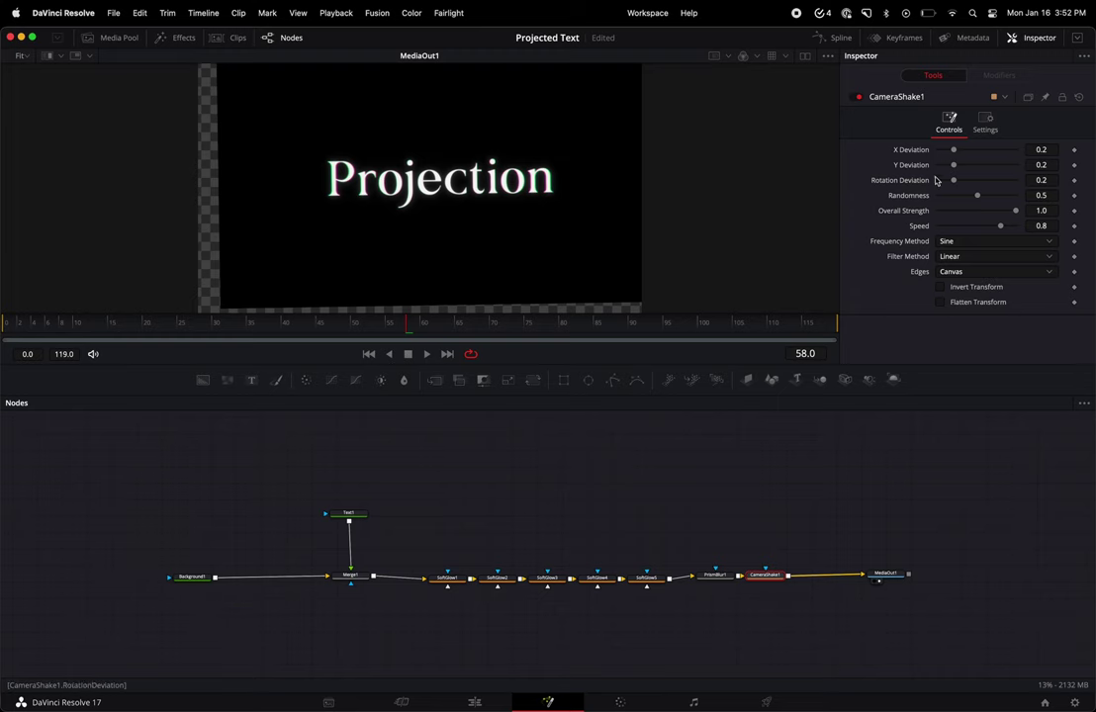
- Set the Rotation Deviation of CameraShake1 to 0.0 and its Edges option to Wrap
{"action": "left_click_drag", "start_coordinate": [953, 181], "coordinate": [913, 184]}
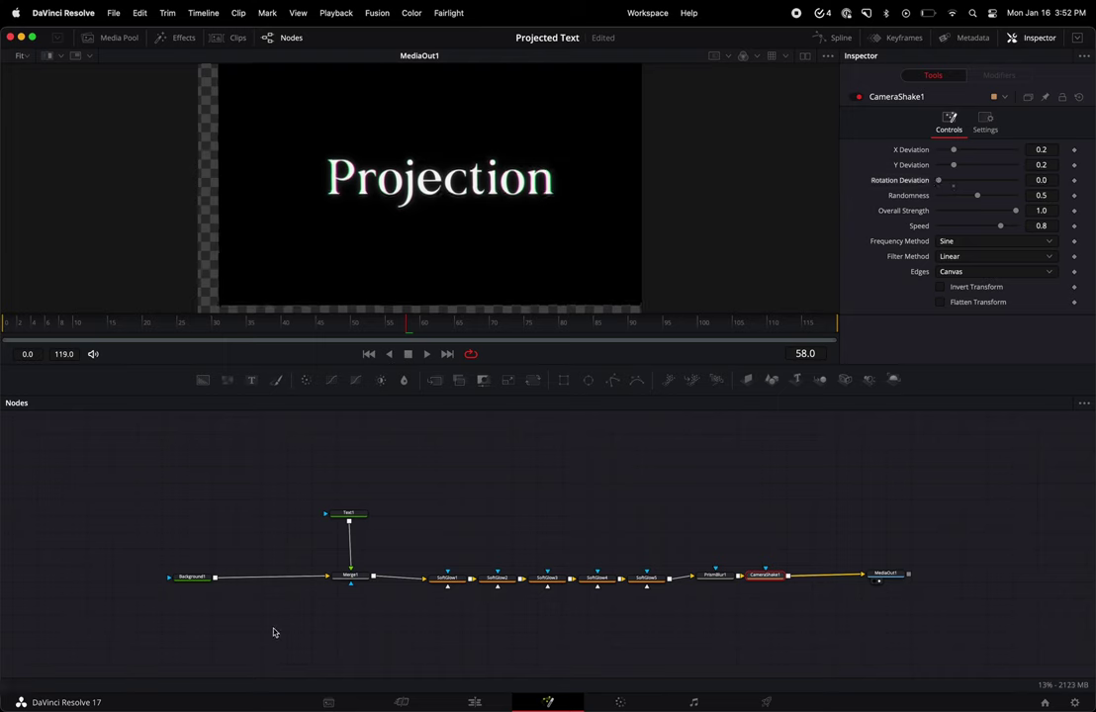
{"action": "left_click", "coordinate": [955, 273]}
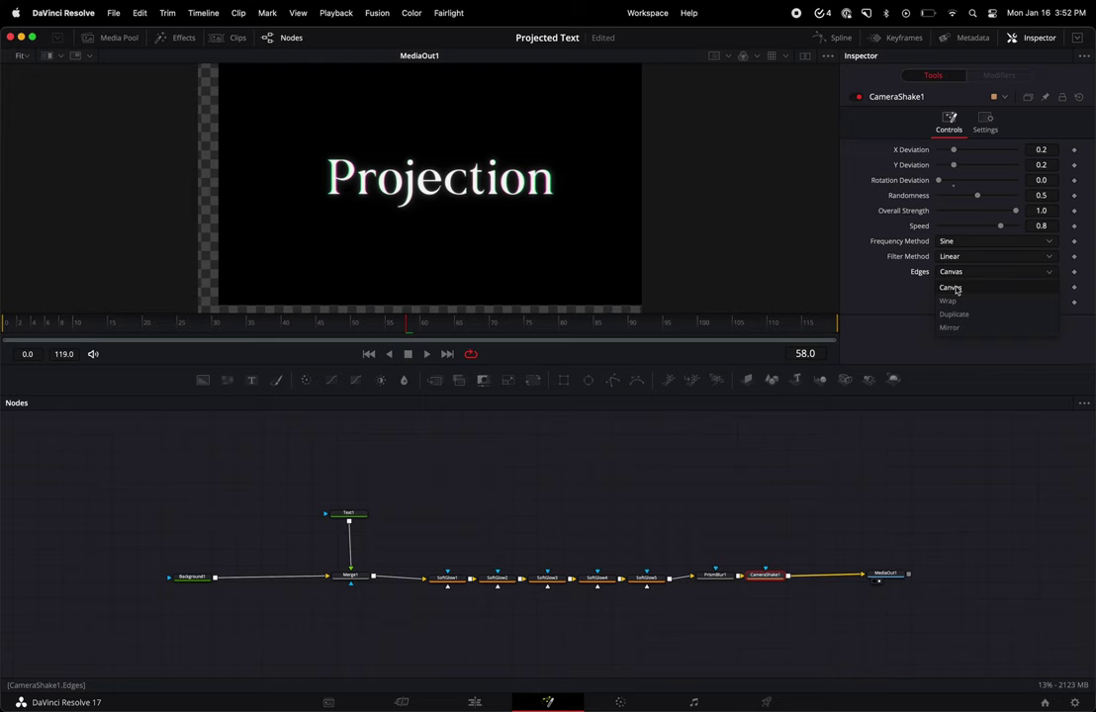
{"action": "left_click", "coordinate": [956, 301]}
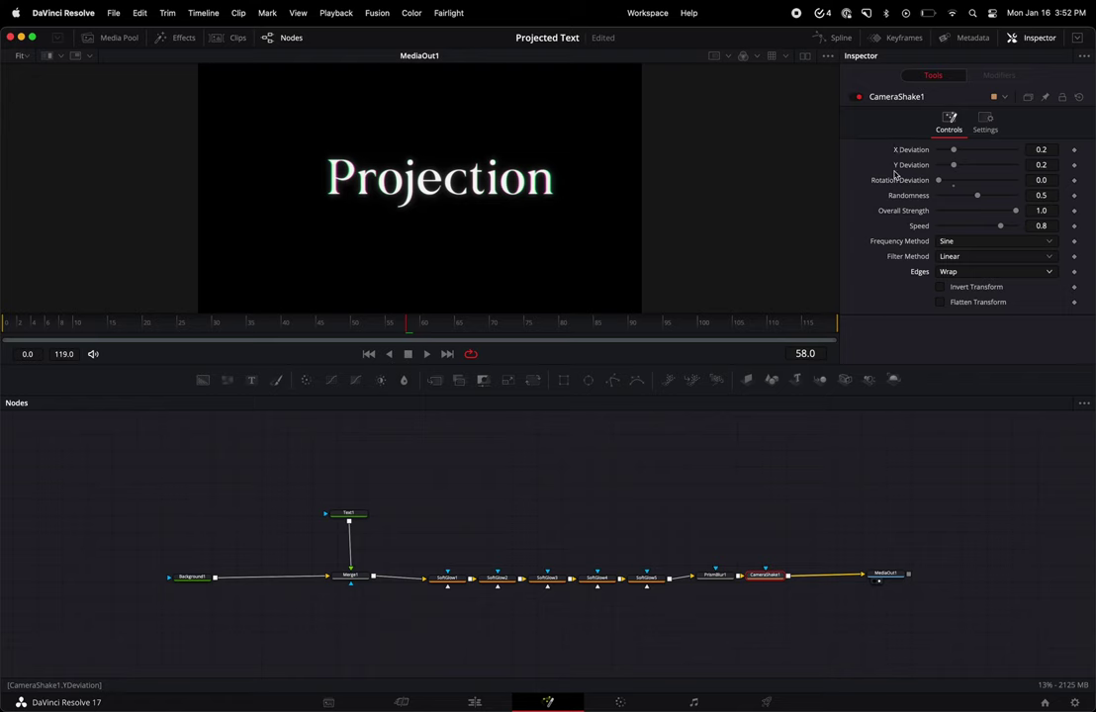
- Set X Deviation and Y Deviation of CameraShake1 to 0.002 each and Speed to 1.0
{"action": "left_click_drag", "start_coordinate": [951, 150], "coordinate": [900, 152]}
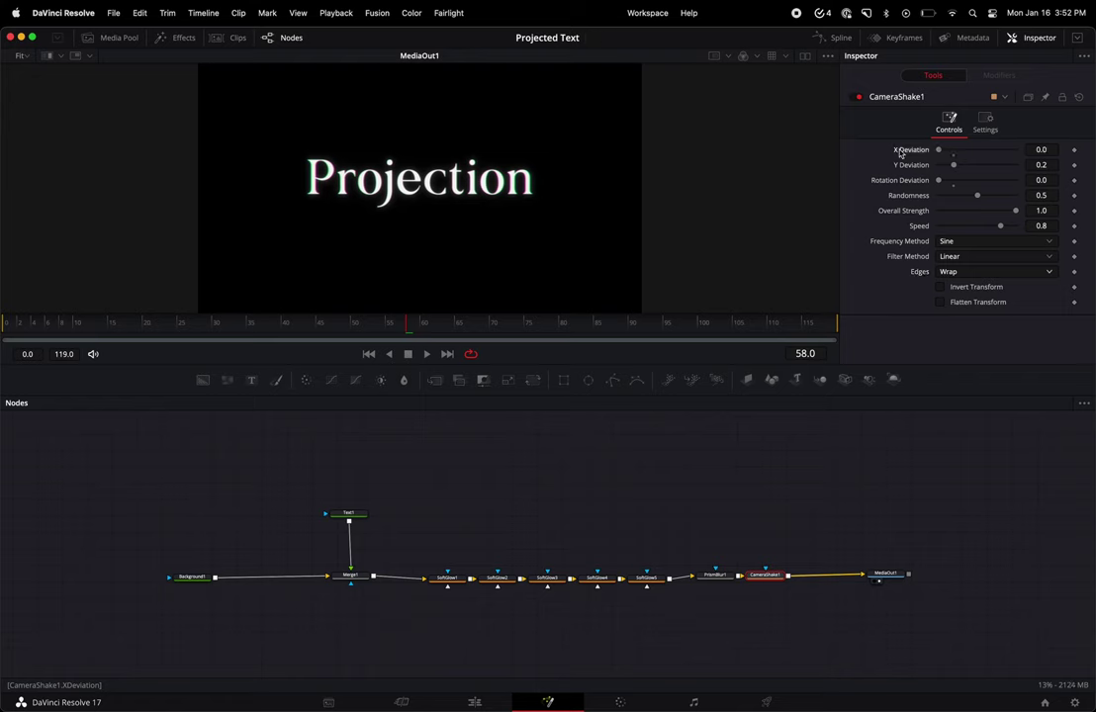
{"action": "left_click", "coordinate": [1054, 149]}
{"action": "type", "text": "0.002"}
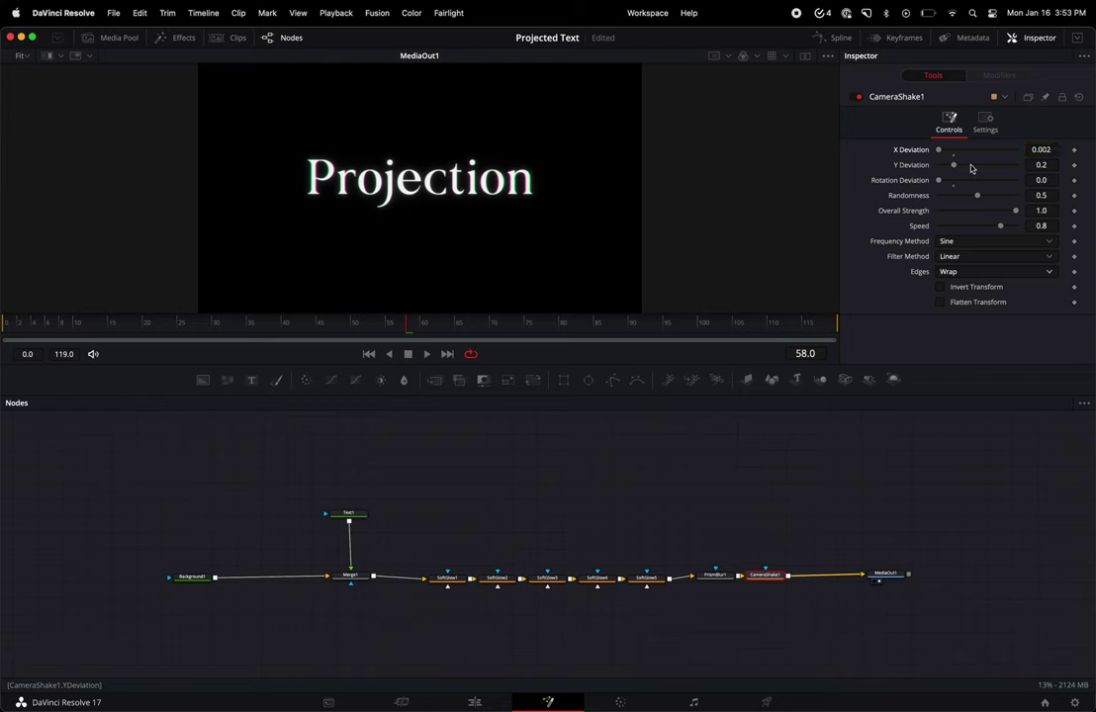
{"action": "left_click_drag", "start_coordinate": [953, 167], "coordinate": [848, 171]}
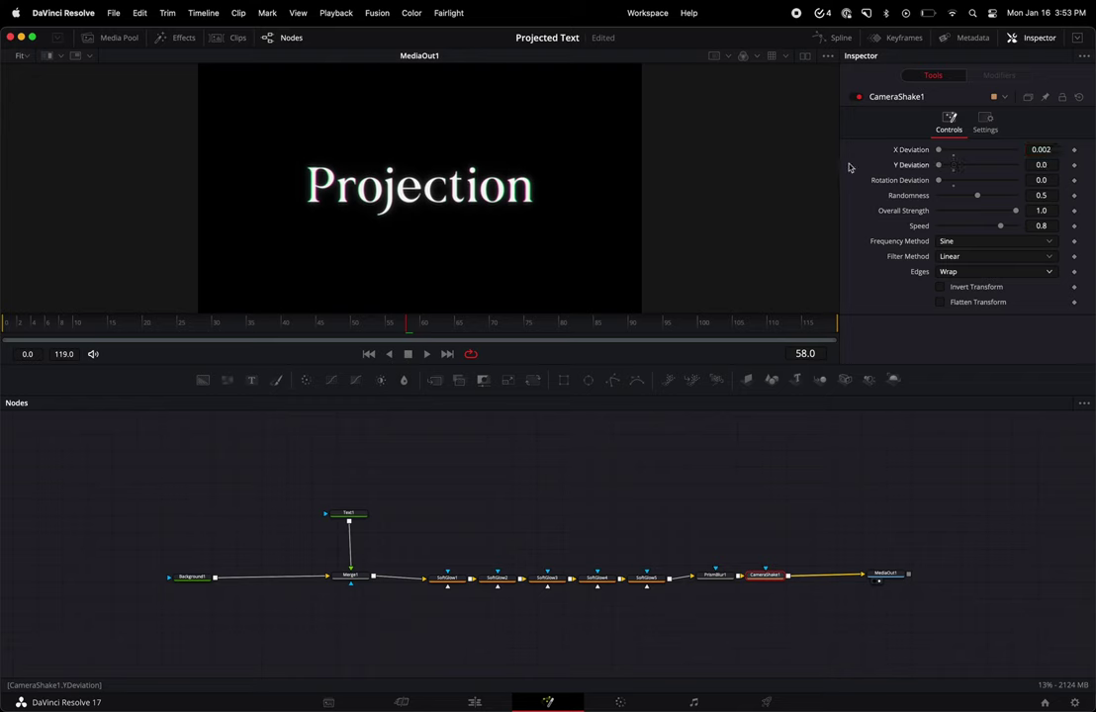
{"action": "left_click", "coordinate": [1036, 165]}
{"action": "type", "text": "0.001"}
{"action": "mouse_move", "coordinate": [1015, 211]}
{"action": "left_mouse_down"}
{"action": "mouse_move", "coordinate": [1029, 215]}
{"action": "mouse_move", "coordinate": [1014, 226]}
{"action": "left_mouse_up"}
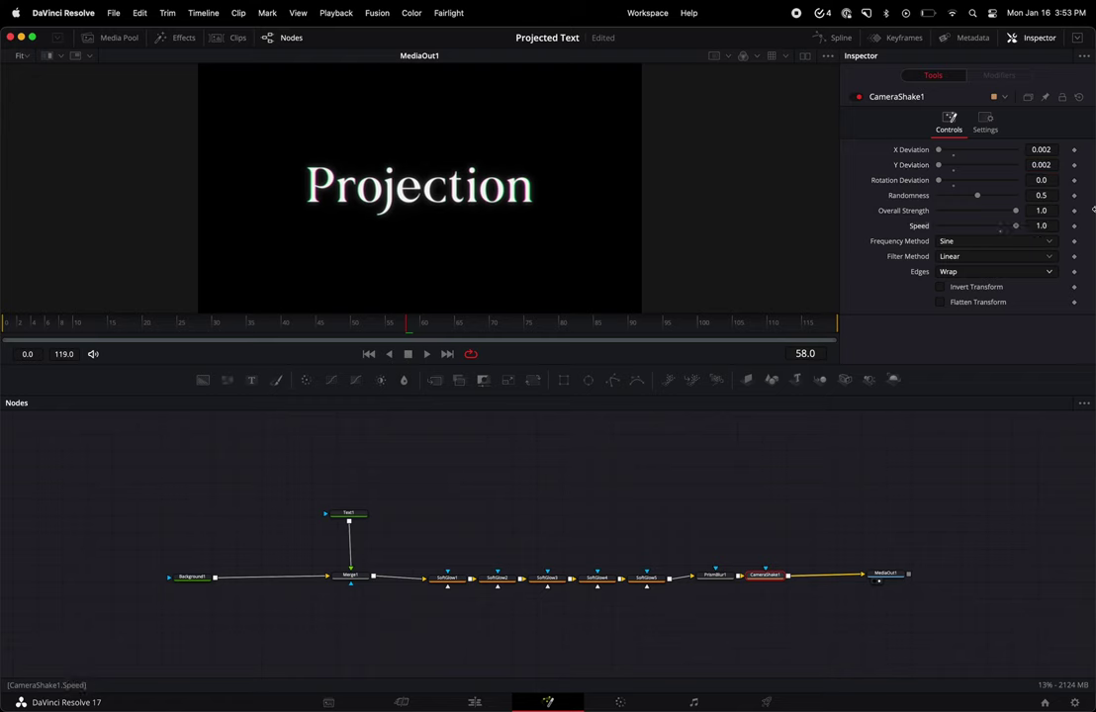
- Play back the composition zoomed in and at full frame to examine the subtle shake on the text
{"action": "scroll", "coordinate": [307, 213], "scroll_direction": "up", "scroll_amount": 5}
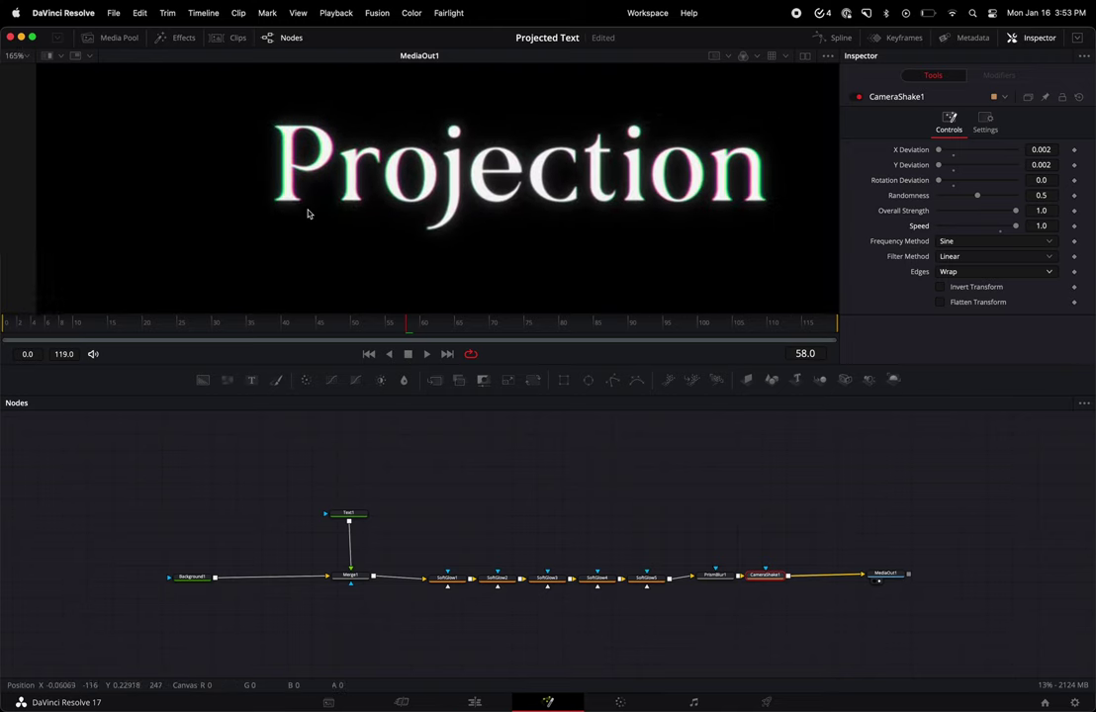
{"action": "key", "text": "space"}
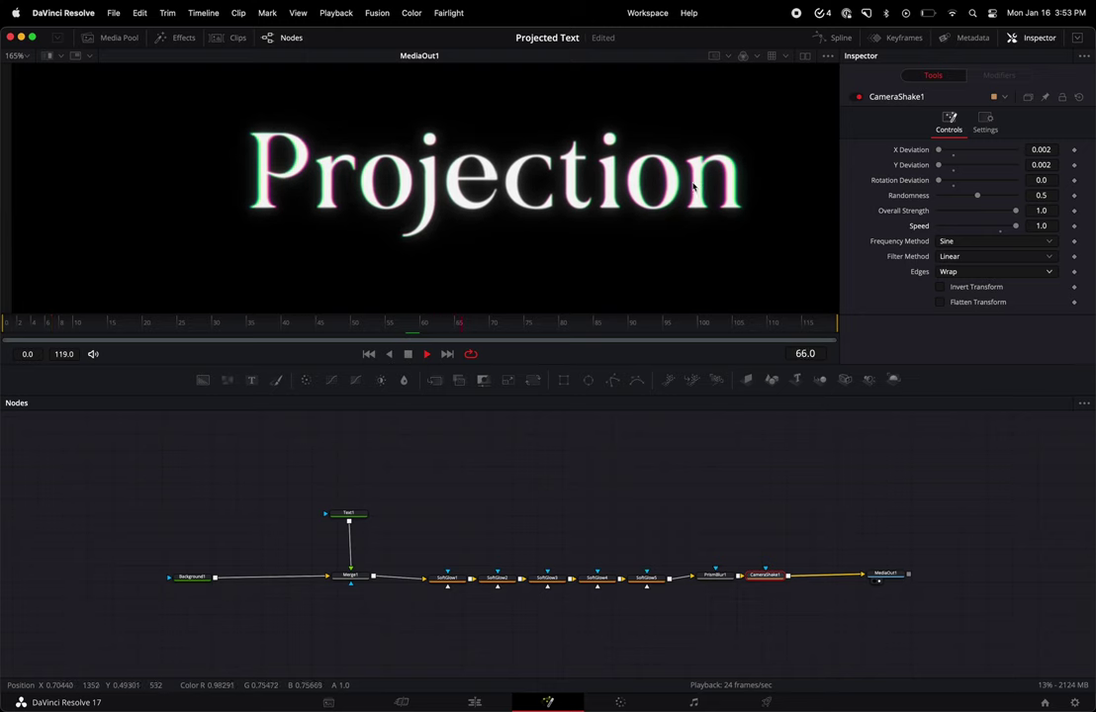
{"action": "key", "text": "space"}
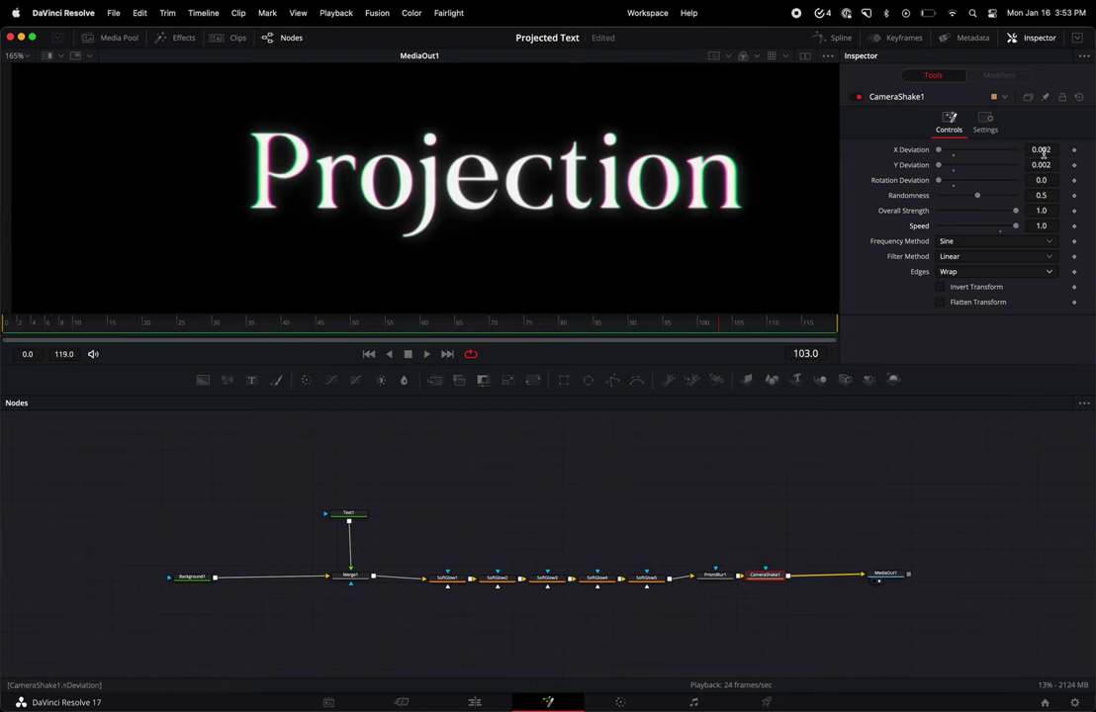
{"action": "left_click", "coordinate": [25, 58]}
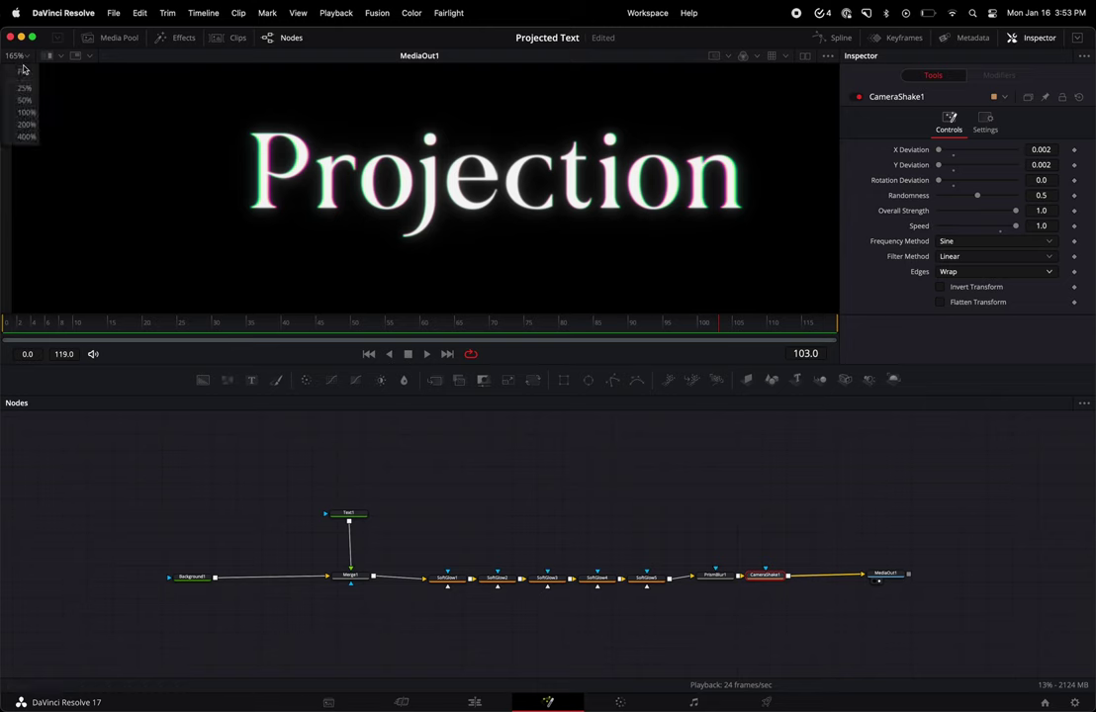
{"action": "left_click", "coordinate": [22, 66]}
{"action": "key", "text": "space"}
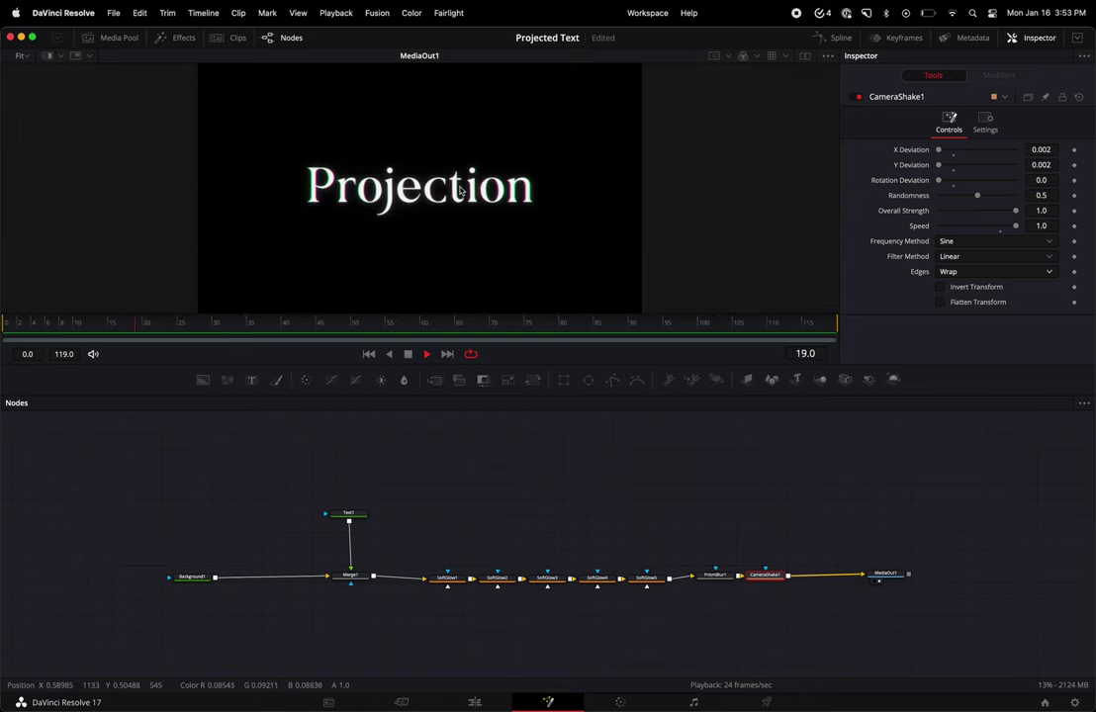
{"action": "scroll", "coordinate": [460, 190], "scroll_direction": "up", "scroll_amount": 5}
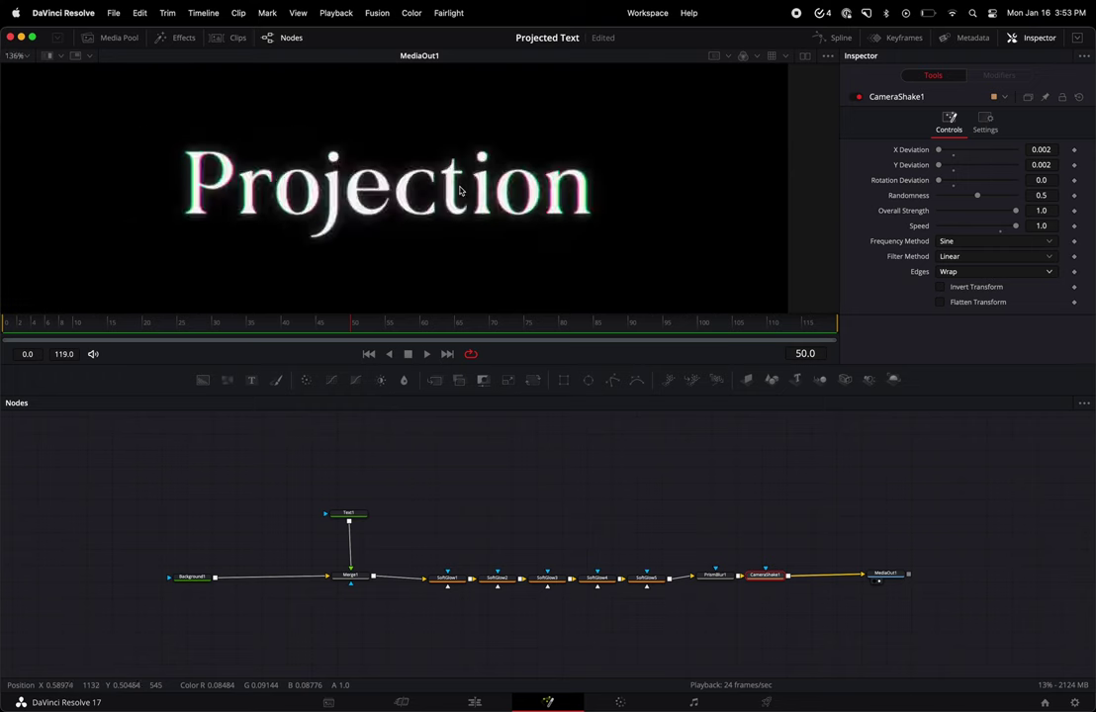
{"action": "scroll", "coordinate": [460, 191], "scroll_direction": "left", "scroll_amount": 3}
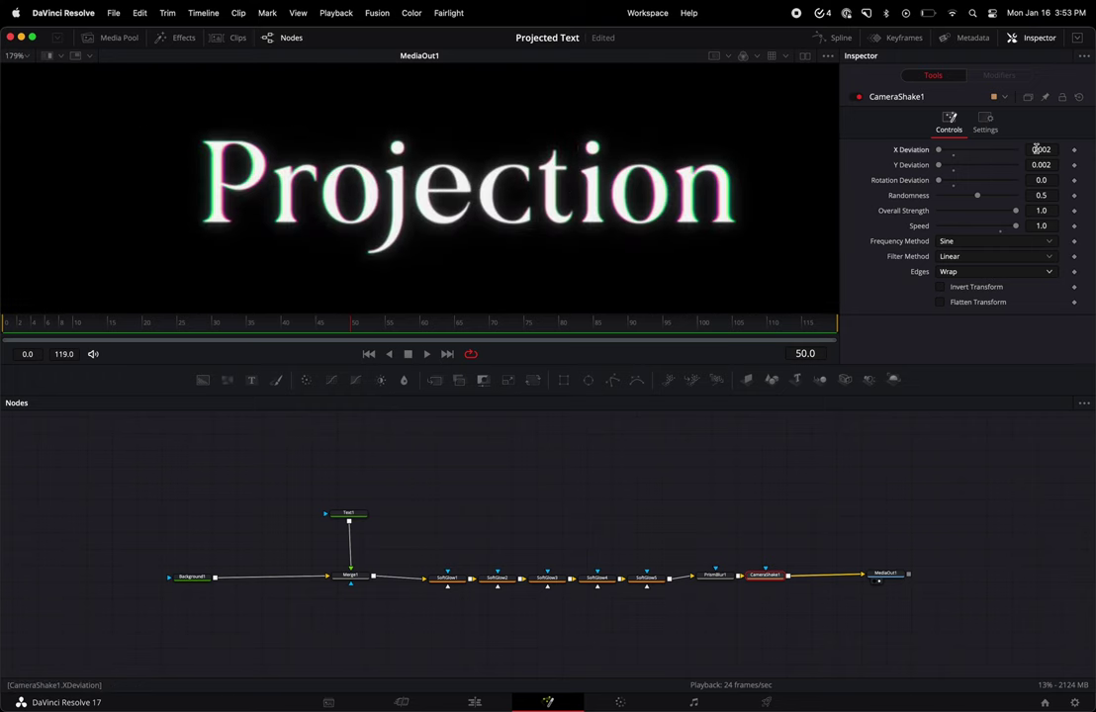
- Try X and Y Deviation of 0.003 with an Overall Strength of about 0.75 on the camera shake and preview the motion
{"action": "left_click_drag", "start_coordinate": [1037, 149], "coordinate": [1042, 150]}
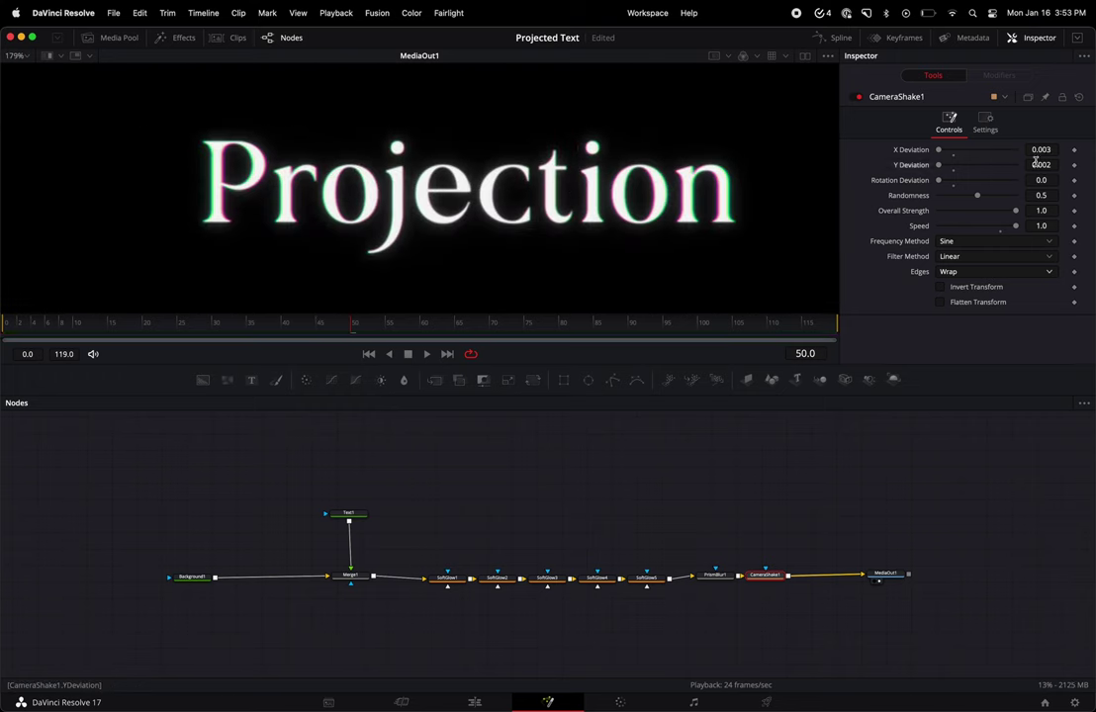
{"action": "scroll", "coordinate": [1035, 162], "scroll_direction": "up", "scroll_amount": 1}
{"action": "left_click_drag", "start_coordinate": [1015, 217], "coordinate": [996, 217]}
{"action": "key", "text": "space"}
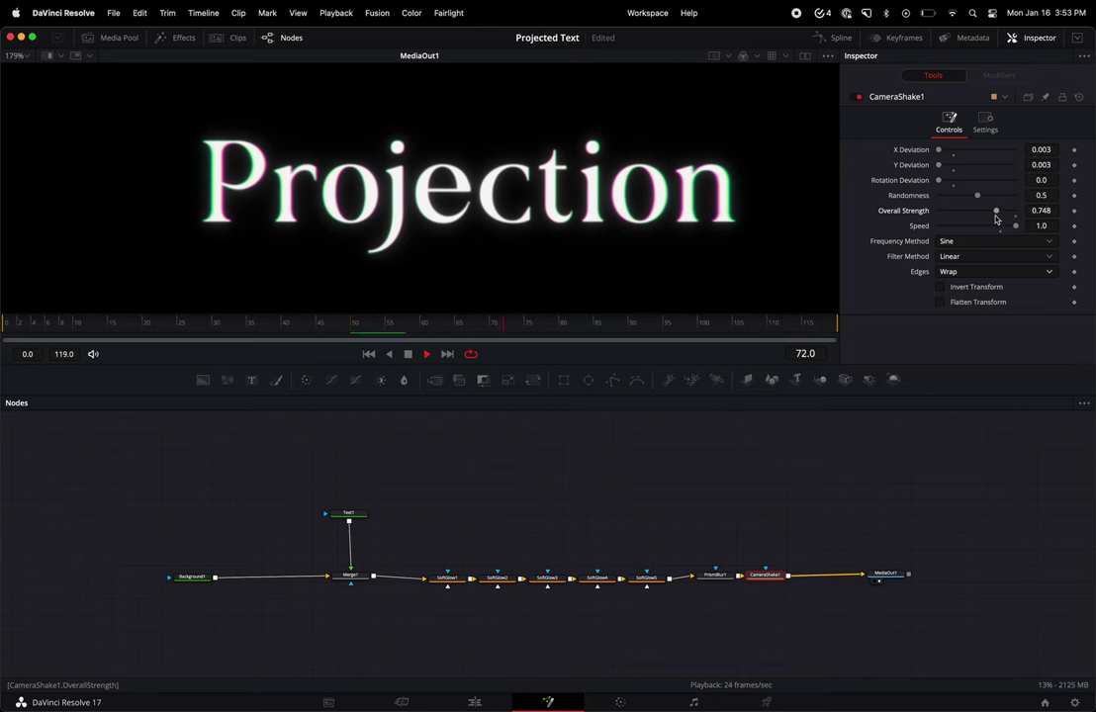
{"action": "key", "text": "space"}
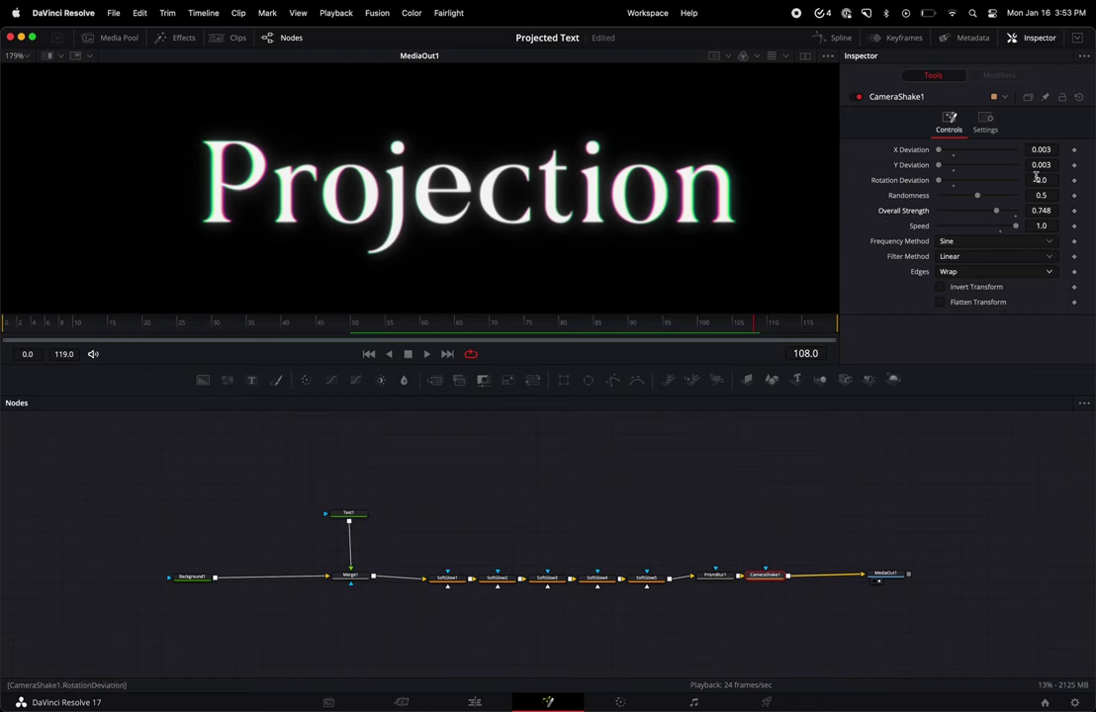
- Set X and Y Deviation to 0.002 and Overall Strength to about 0.81, and play the animation from the first frame
{"action": "left_click_drag", "start_coordinate": [1042, 153], "coordinate": [1033, 152]}
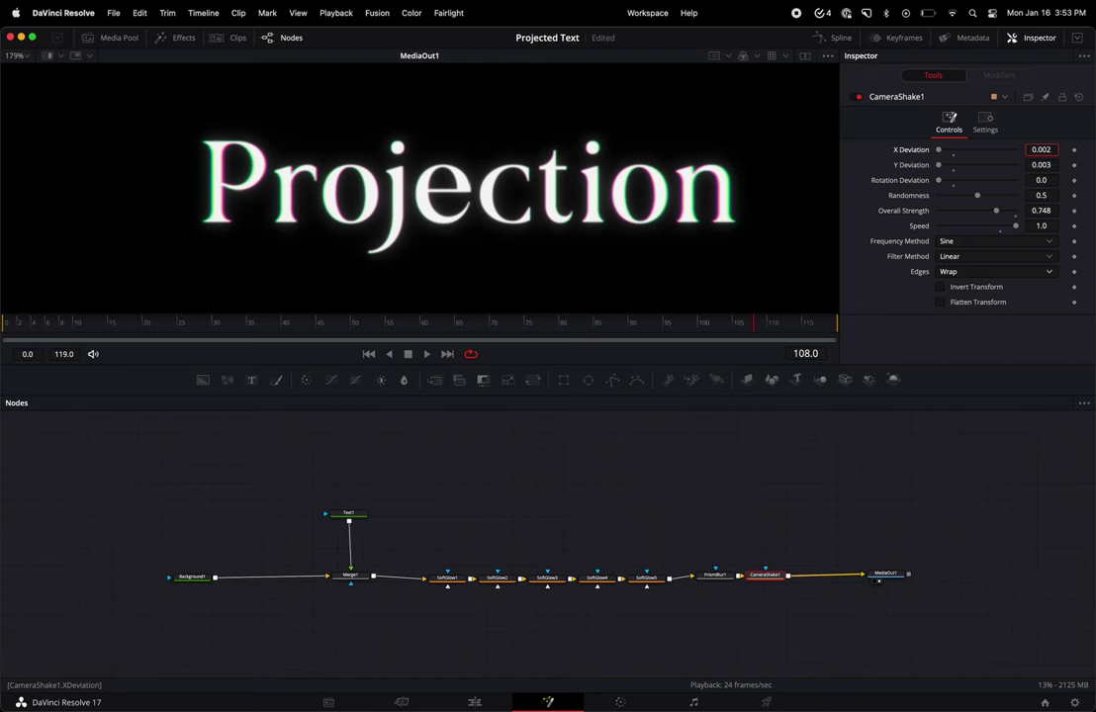
{"action": "left_click", "coordinate": [1041, 164]}
{"action": "type", "text": "0.001"}
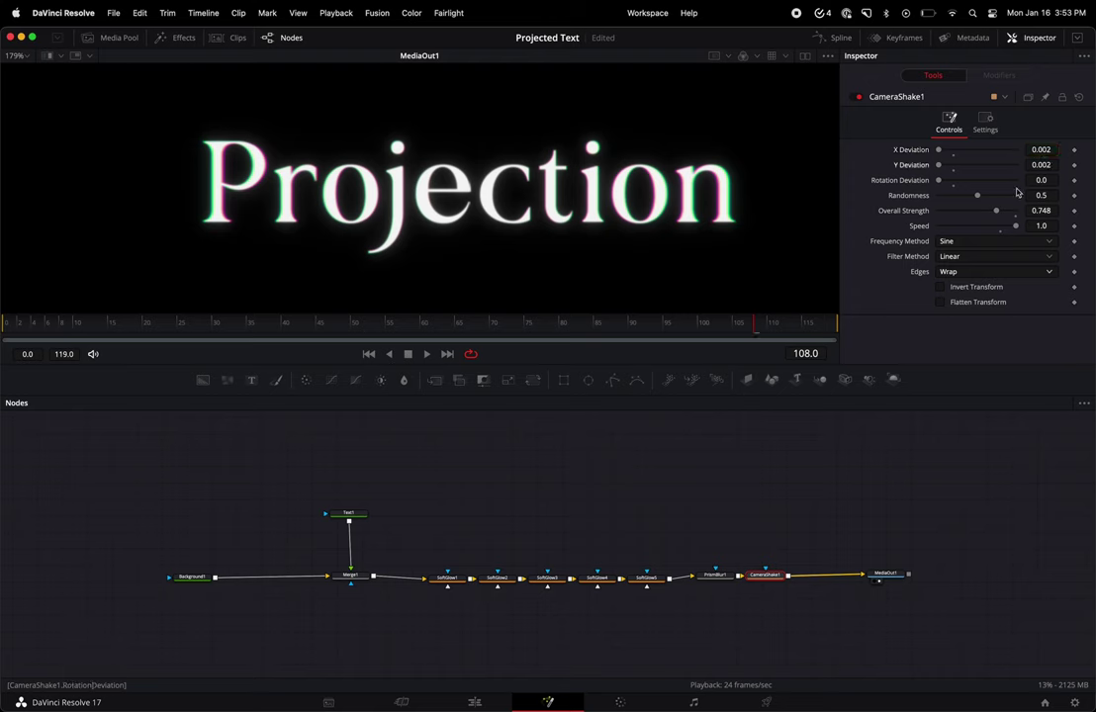
{"action": "left_click_drag", "start_coordinate": [997, 214], "coordinate": [1001, 211]}
{"action": "left_click", "coordinate": [2, 323]}
{"action": "key", "text": "space"}
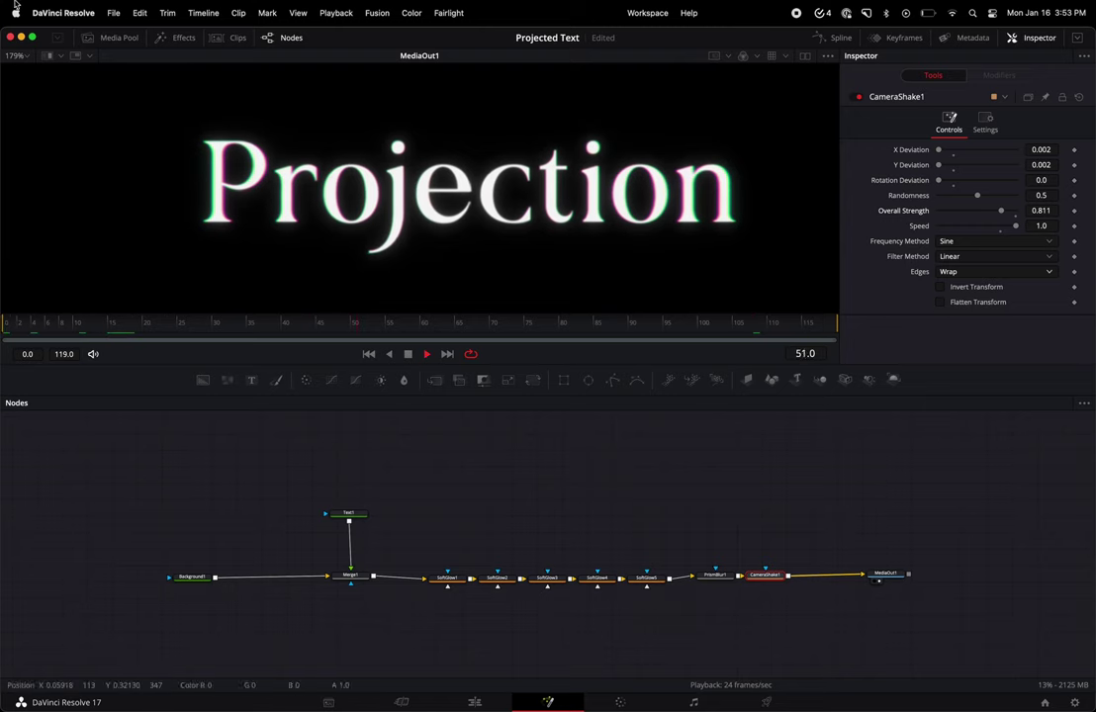
{"action": "key", "text": "space"}
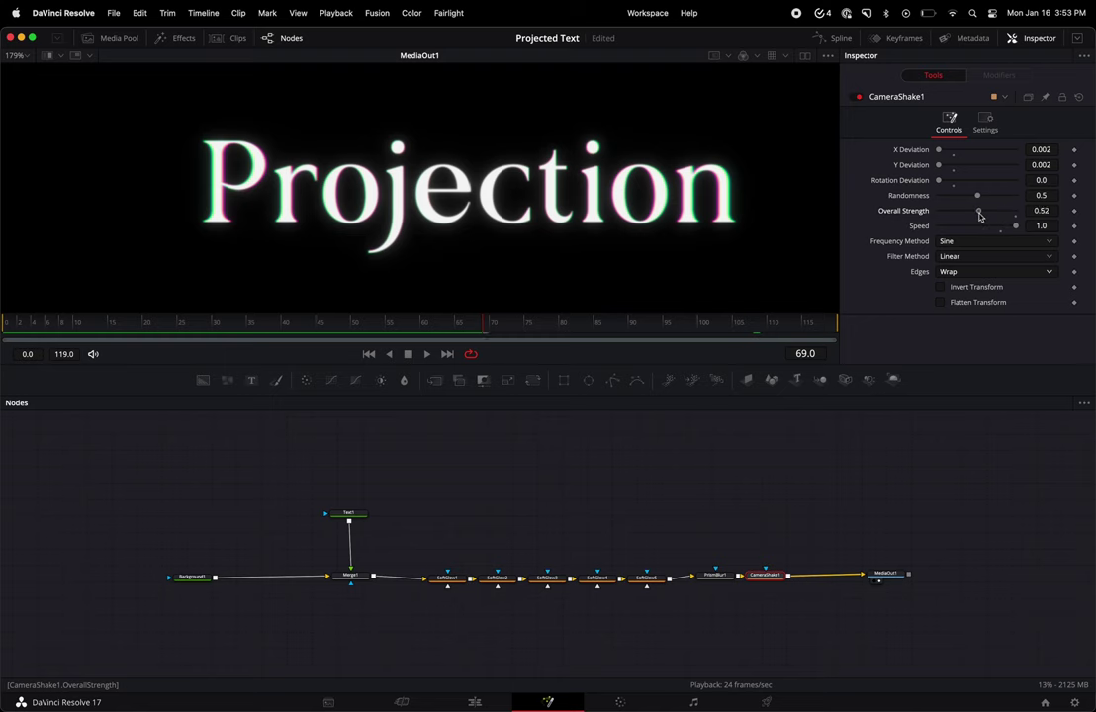
- Set the Overall Strength of CameraShake1 to about 0.51 and preview the shake both zoomed in and with the whole frame fitted
{"action": "left_click_drag", "start_coordinate": [979, 216], "coordinate": [978, 216]}
{"action": "key", "text": "space"}
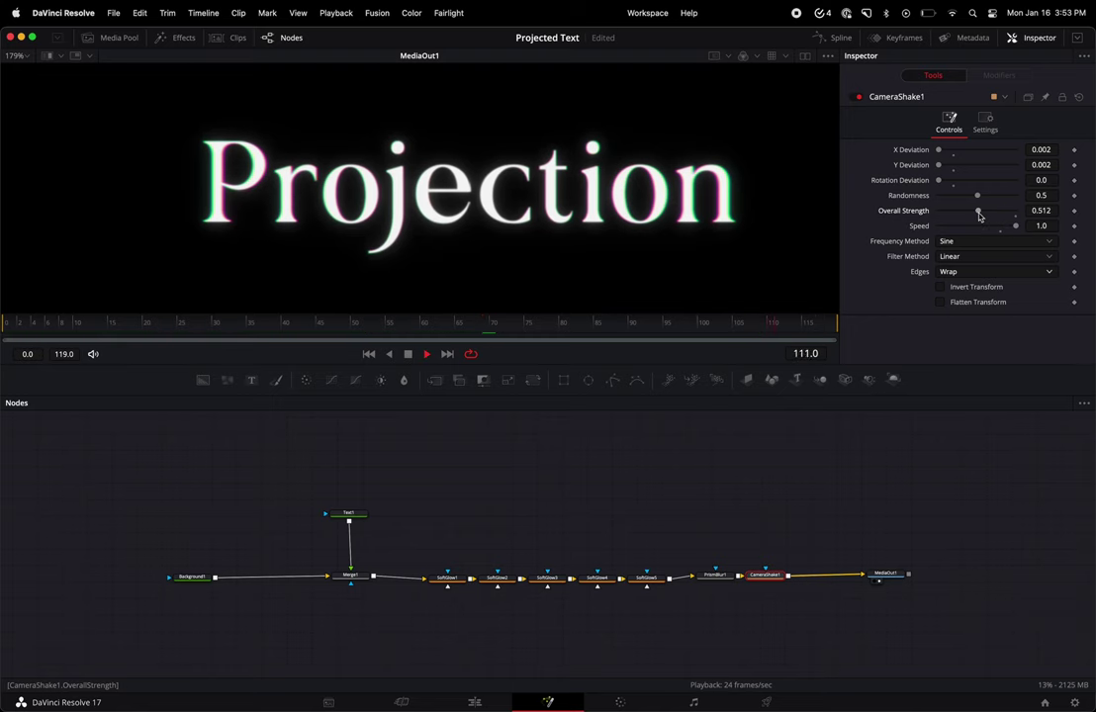
{"action": "key", "text": "space"}
{"action": "left_click", "coordinate": [27, 60]}
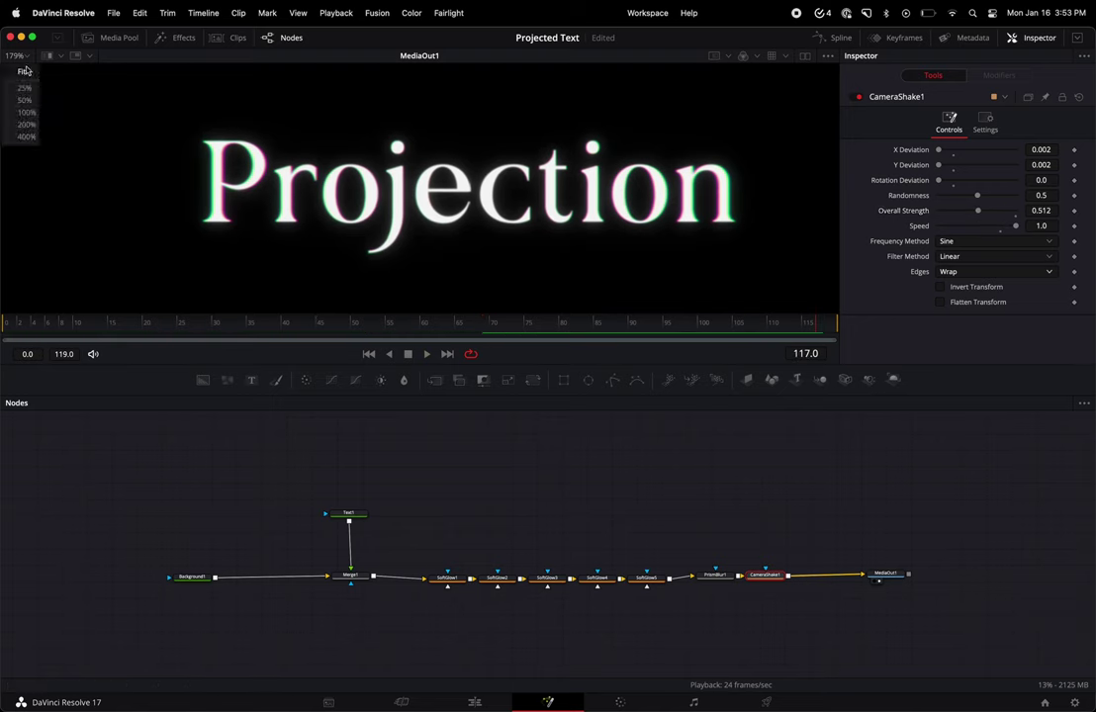
{"action": "left_click", "coordinate": [22, 71]}
{"action": "key", "text": "space"}
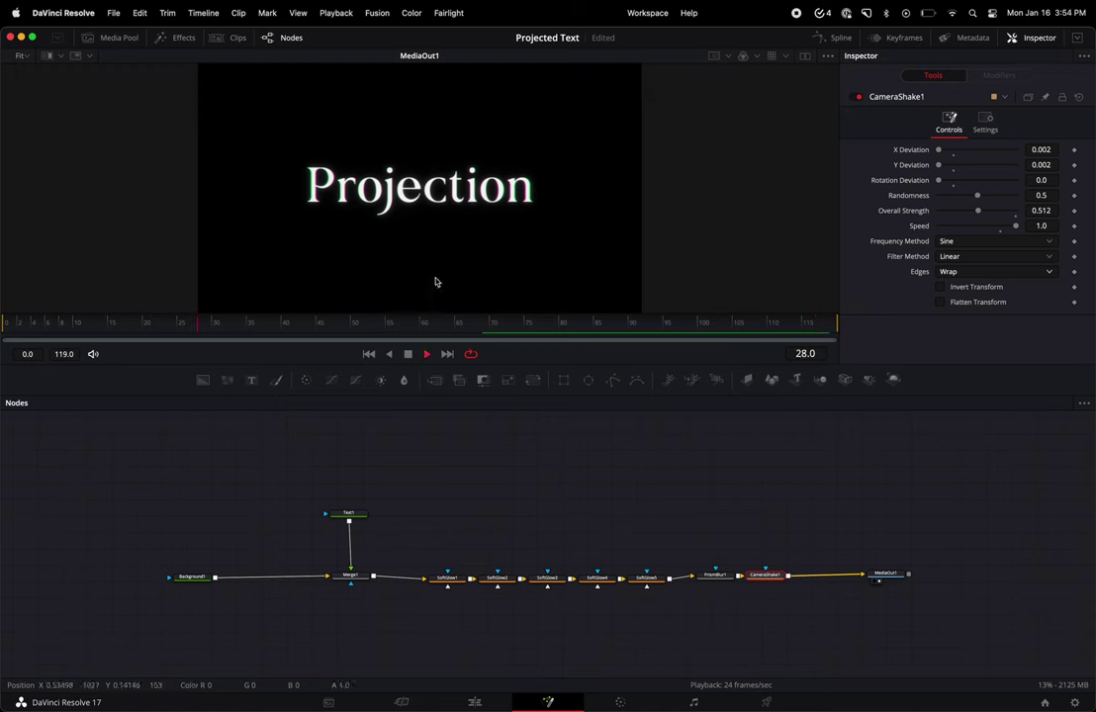
{"action": "key", "text": "space"}
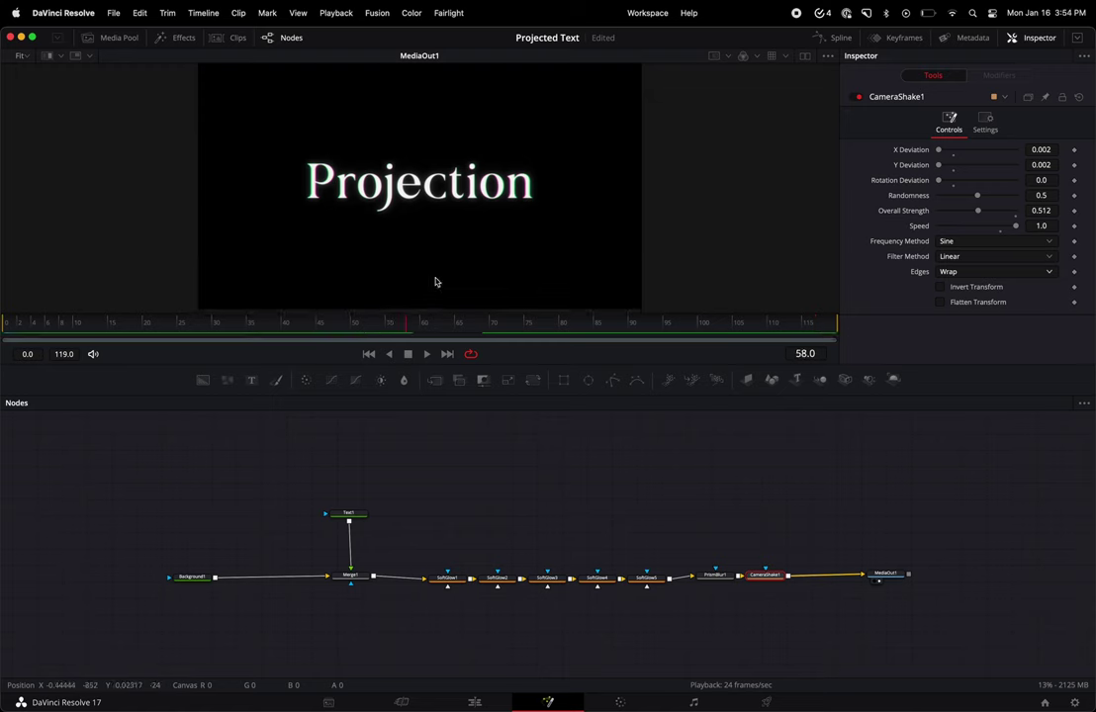
- Fit the whole frame in the viewer and save the project
{"action": "scroll", "coordinate": [435, 282], "scroll_direction": "down", "scroll_amount": 3}
{"action": "scroll", "coordinate": [435, 281], "scroll_direction": "down", "scroll_amount": 2}
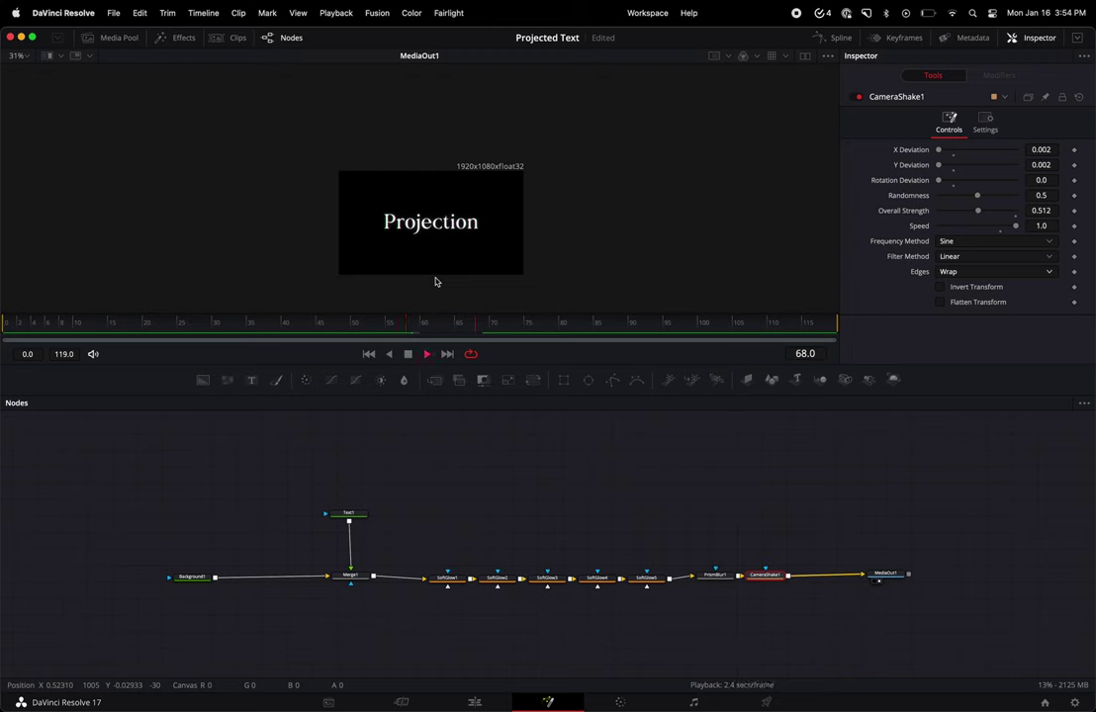
{"action": "left_click", "coordinate": [28, 57]}
{"action": "left_click", "coordinate": [25, 72]}
{"action": "left_click", "coordinate": [113, 12]}
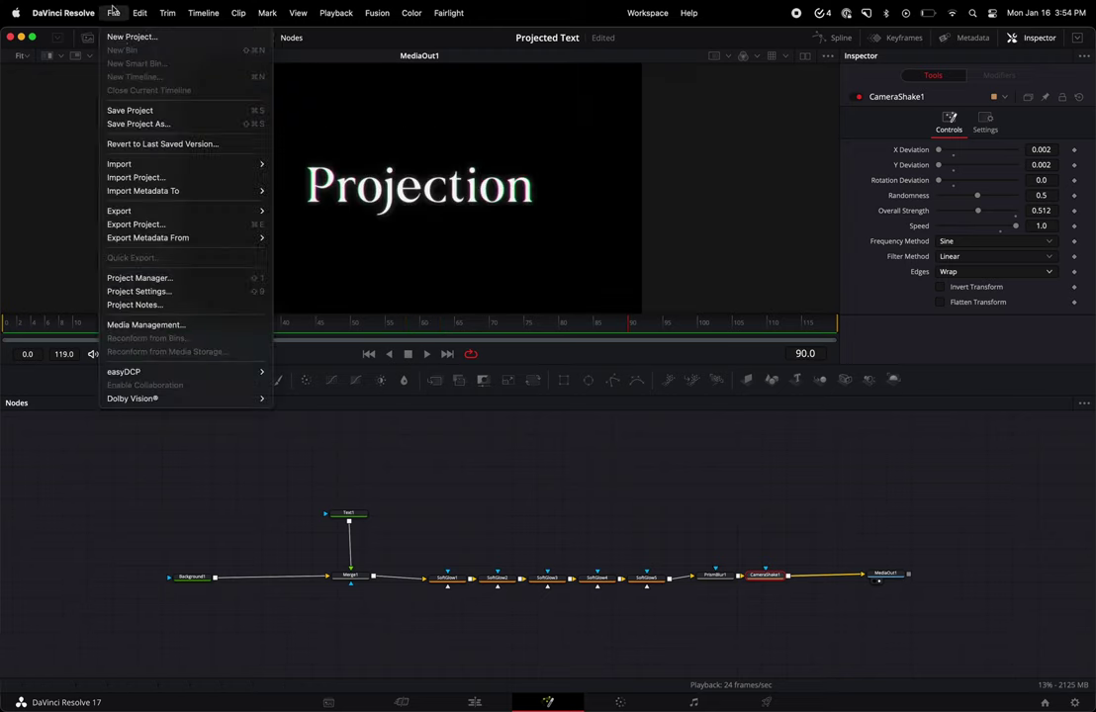
{"action": "left_click", "coordinate": [126, 110]}
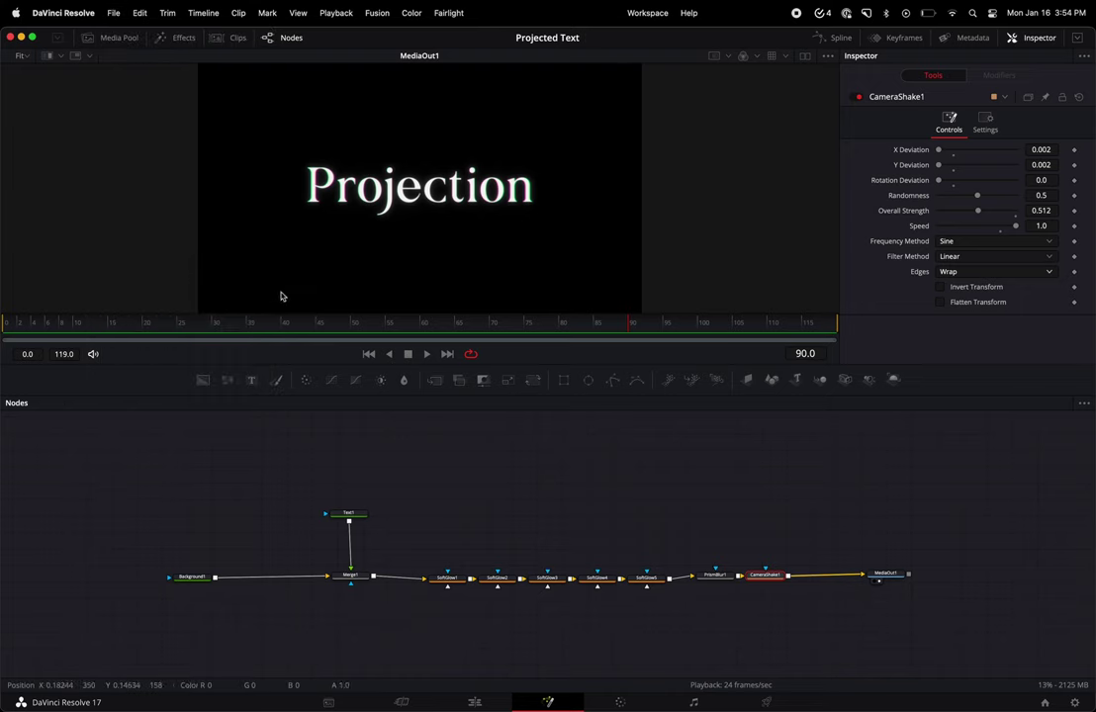
- Enlarge the viewer by shrinking the node graph area and play back the composition
{"action": "left_click_drag", "start_coordinate": [316, 364], "coordinate": [327, 469]}
{"action": "scroll", "coordinate": [564, 558], "scroll_direction": "down", "scroll_amount": 3}
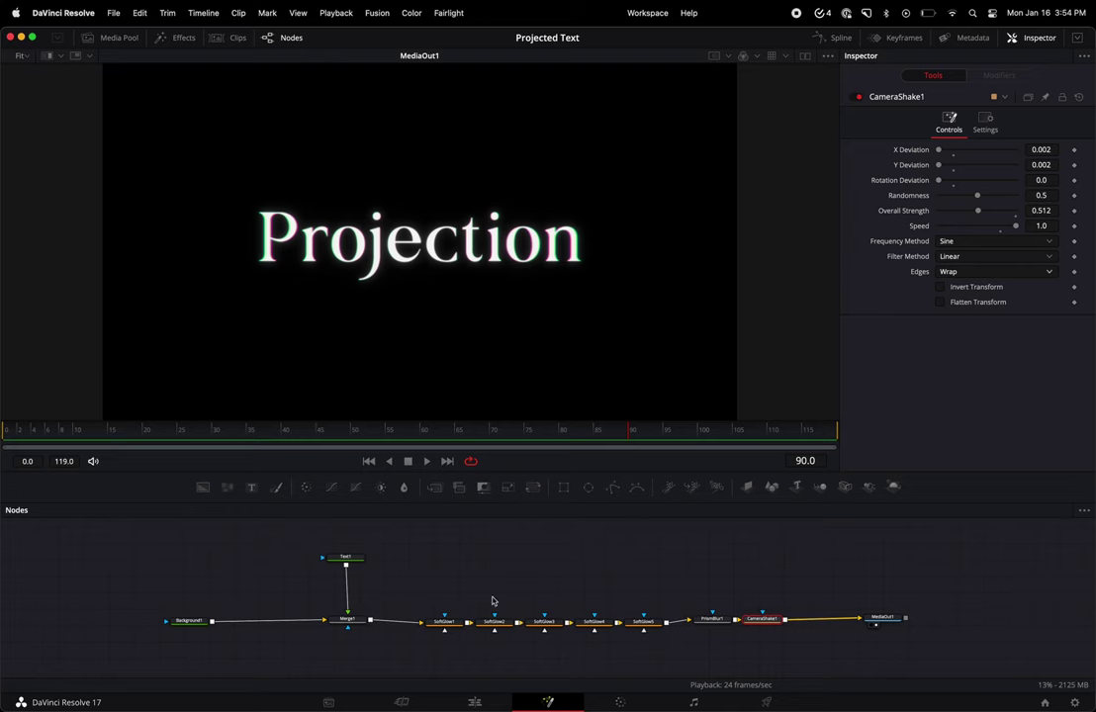
{"action": "left_click", "coordinate": [426, 461]}
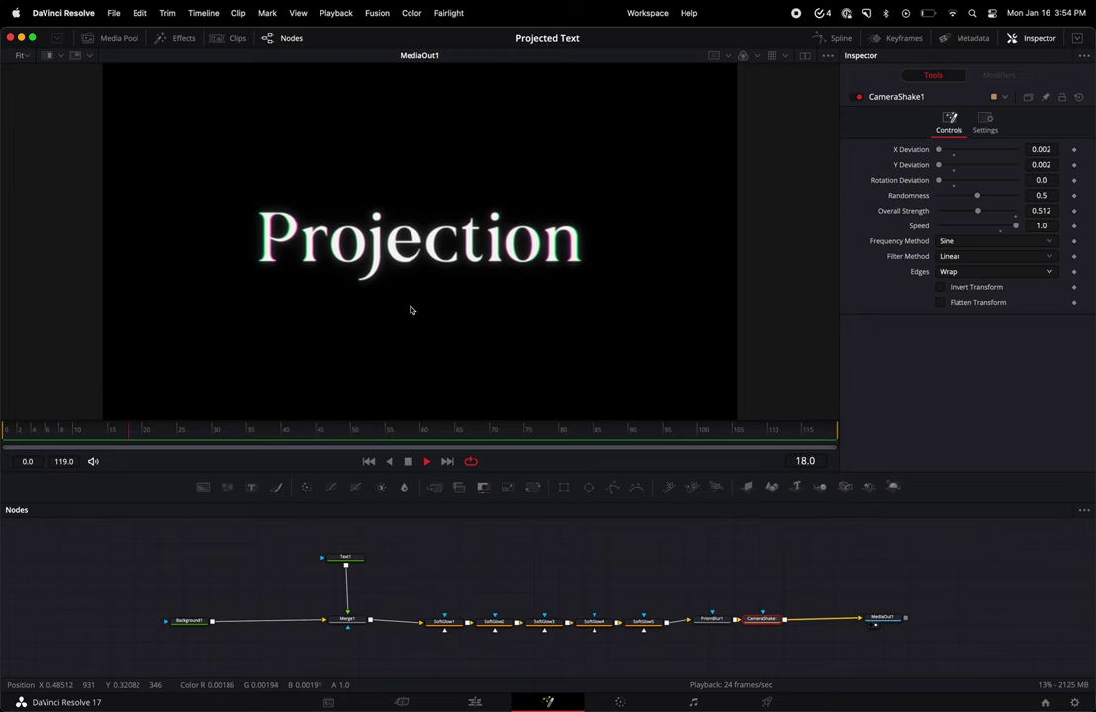
{"action": "key", "text": "space"}
- Move MediaOut1 further from CameraShake1 and add a Light Rays node between them
{"action": "left_click_drag", "start_coordinate": [888, 621], "coordinate": [951, 621]}
{"action": "scroll", "coordinate": [951, 622], "scroll_direction": "right", "scroll_amount": 3}
{"action": "left_click", "coordinate": [662, 619]}
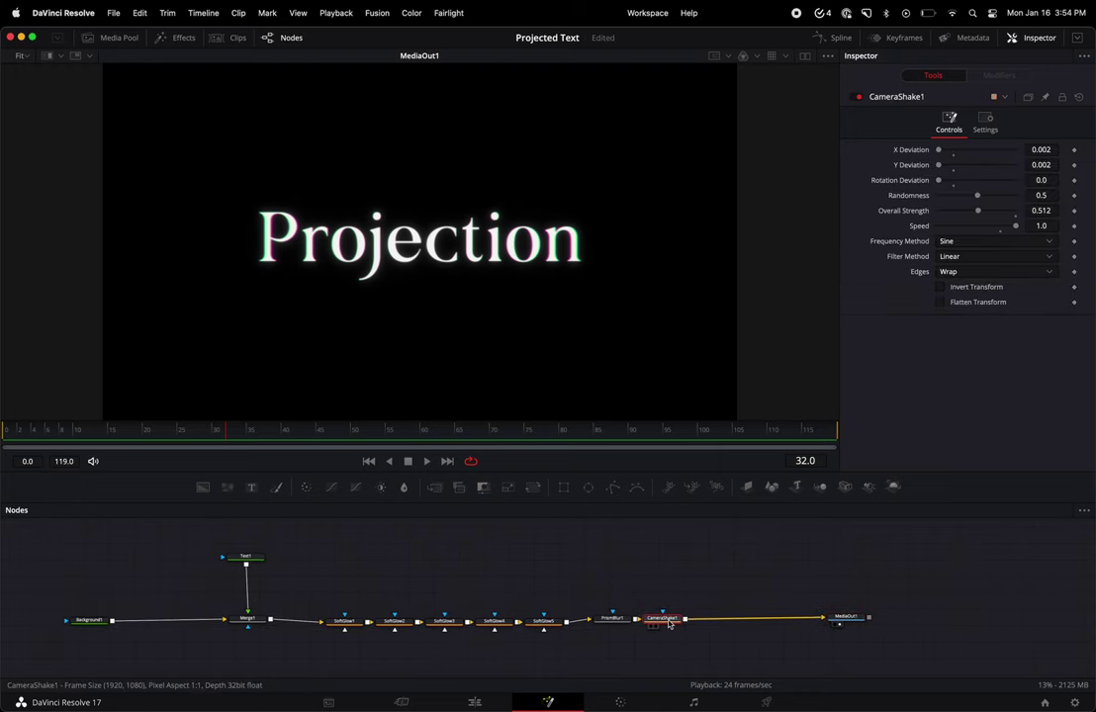
{"action": "key", "text": "shift+space"}
{"action": "type", "text": "light"}
{"action": "key", "text": "Down"}
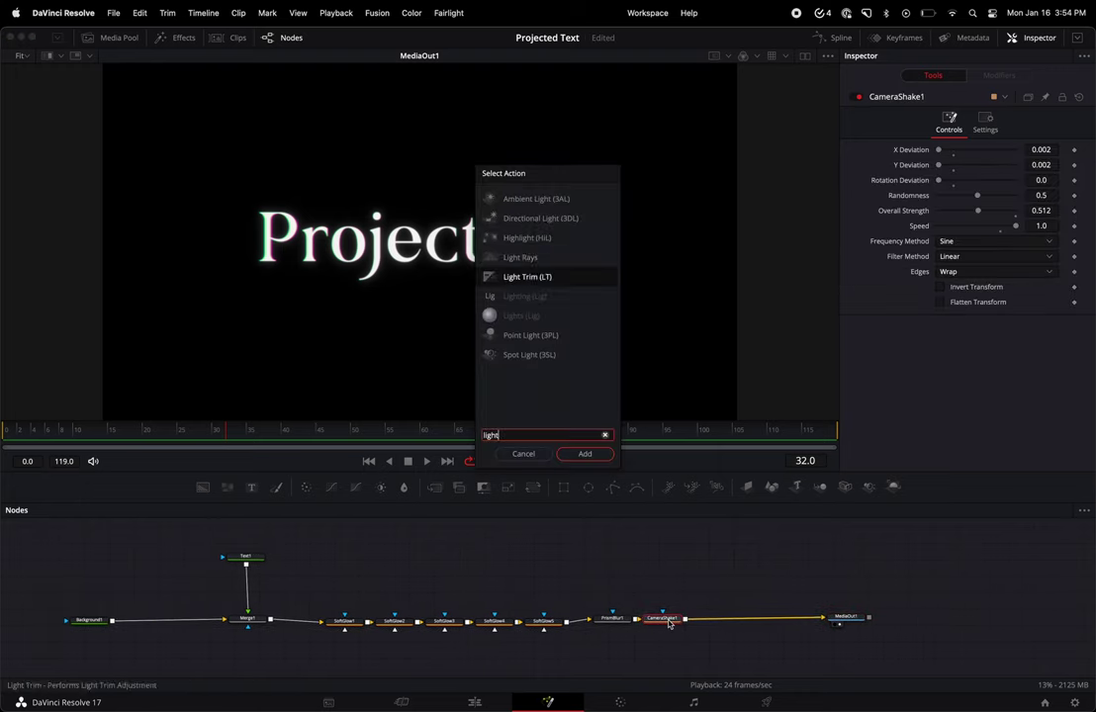
{"action": "key", "text": "Up"}
{"action": "key", "text": "Return"}
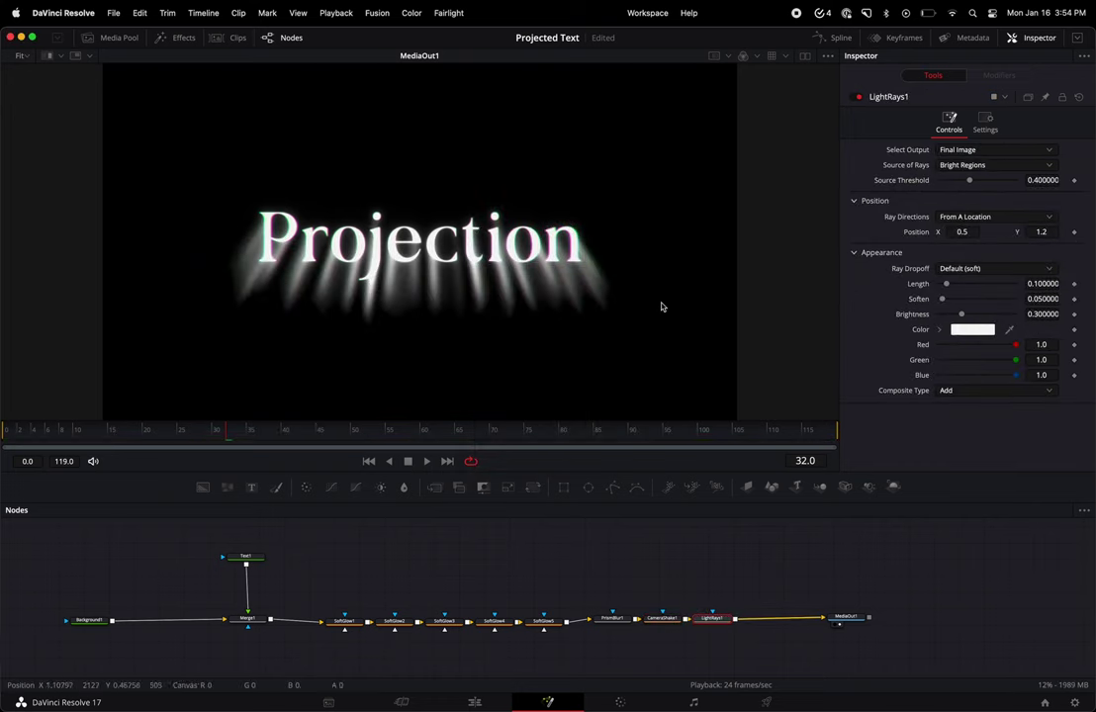
- Move the light source of LightRays1 outside the frame's upper-left corner, to about X -0.34, Y 1.67
{"action": "scroll", "coordinate": [606, 333], "scroll_direction": "down", "scroll_amount": 3}
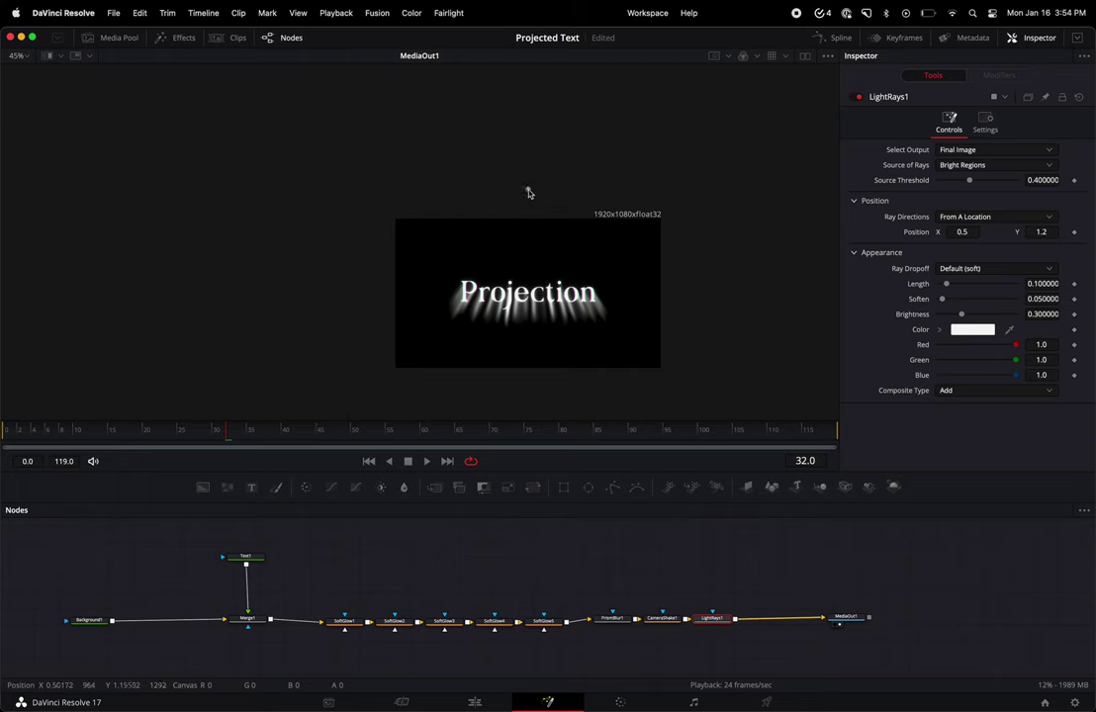
{"action": "mouse_move", "coordinate": [528, 193]}
{"action": "left_mouse_down"}
{"action": "mouse_move", "coordinate": [638, 288]}
{"action": "mouse_move", "coordinate": [487, 343]}
{"action": "mouse_move", "coordinate": [478, 187]}
{"action": "mouse_move", "coordinate": [689, 213]}
{"action": "mouse_move", "coordinate": [289, 281]}
{"action": "mouse_move", "coordinate": [609, 198]}
{"action": "mouse_move", "coordinate": [667, 365]}
{"action": "mouse_move", "coordinate": [376, 179]}
{"action": "mouse_move", "coordinate": [304, 263]}
{"action": "mouse_move", "coordinate": [347, 178]}
{"action": "mouse_move", "coordinate": [658, 383]}
{"action": "mouse_move", "coordinate": [304, 109]}
{"action": "mouse_move", "coordinate": [301, 134]}
{"action": "mouse_move", "coordinate": [310, 122]}
{"action": "left_mouse_up"}
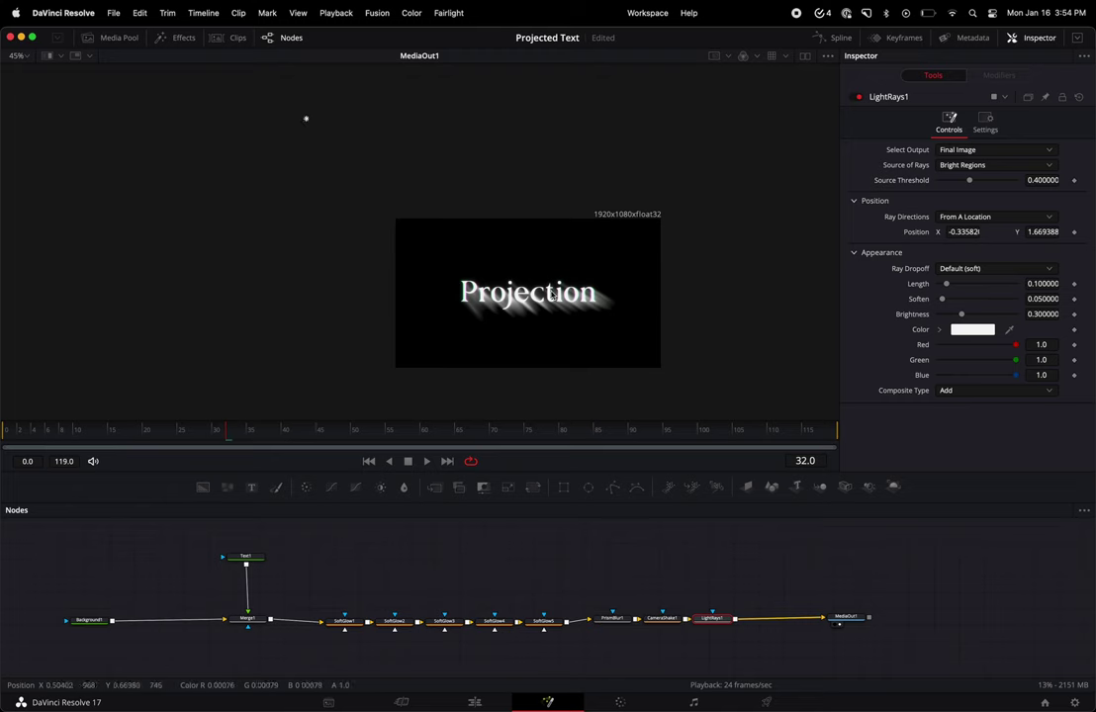
- Increase both the softness and the length of the light rays in LightRays1 to about 0.134
{"action": "scroll", "coordinate": [550, 293], "scroll_direction": "up", "scroll_amount": 4}
{"action": "scroll", "coordinate": [551, 295], "scroll_direction": "down", "scroll_amount": 3}
{"action": "scroll", "coordinate": [551, 294], "scroll_direction": "up", "scroll_amount": 1}
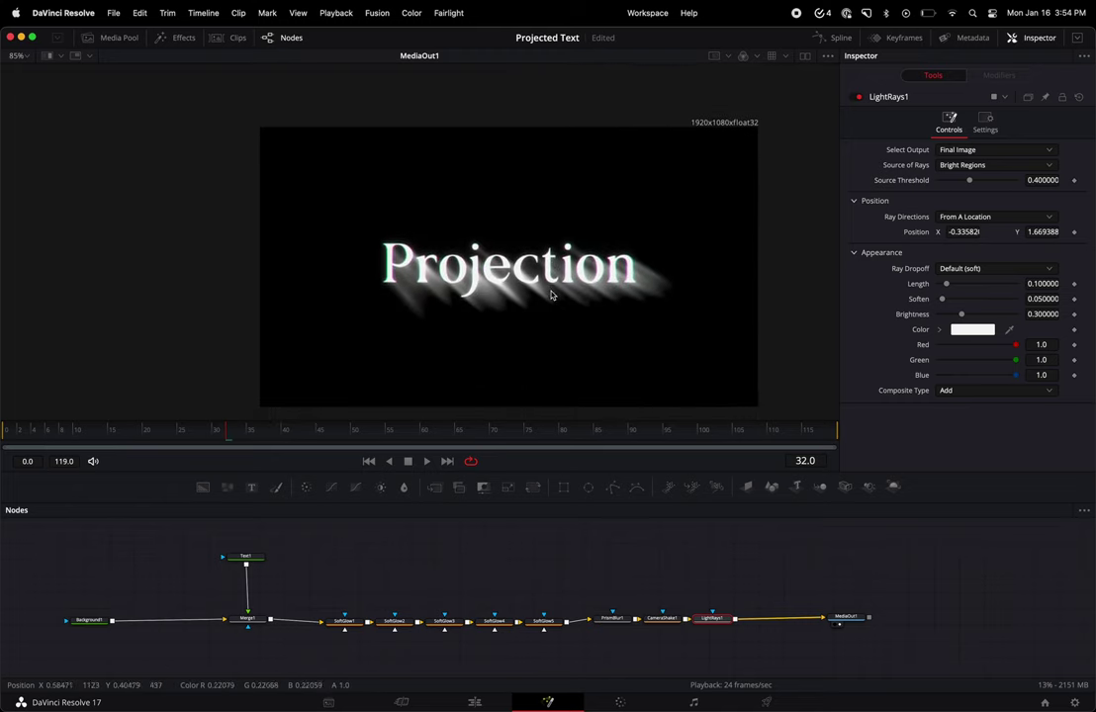
{"action": "scroll", "coordinate": [654, 322], "scroll_direction": "up", "scroll_amount": 1}
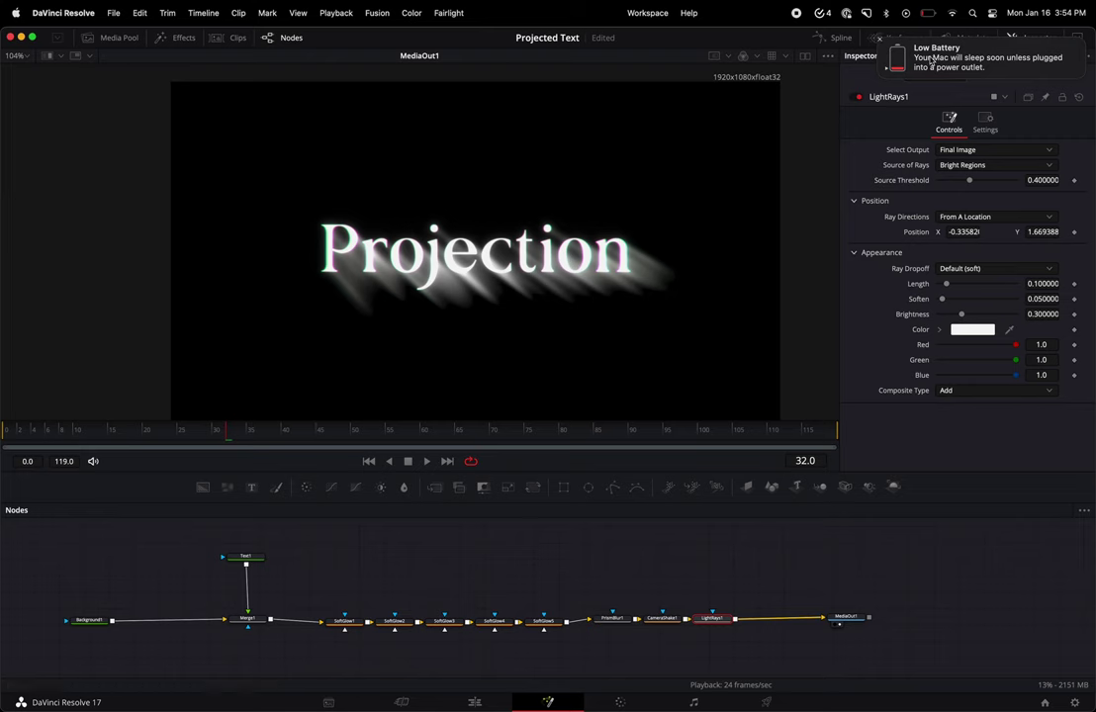
{"action": "left_click", "coordinate": [878, 40]}
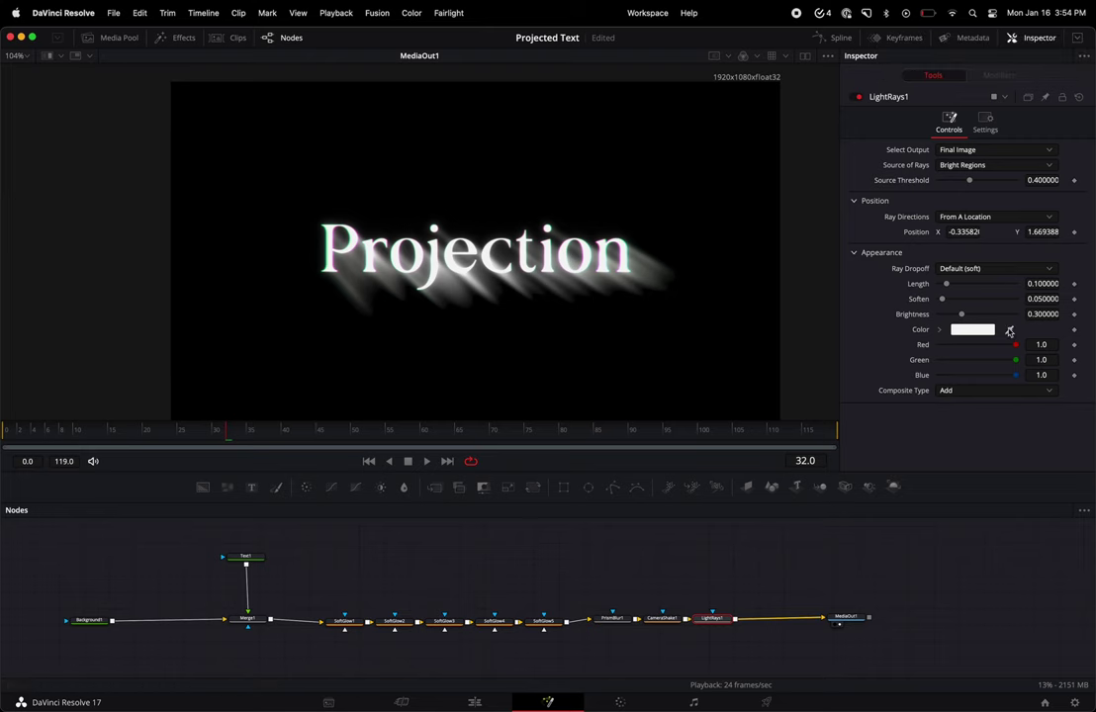
{"action": "left_click_drag", "start_coordinate": [942, 301], "coordinate": [952, 303]}
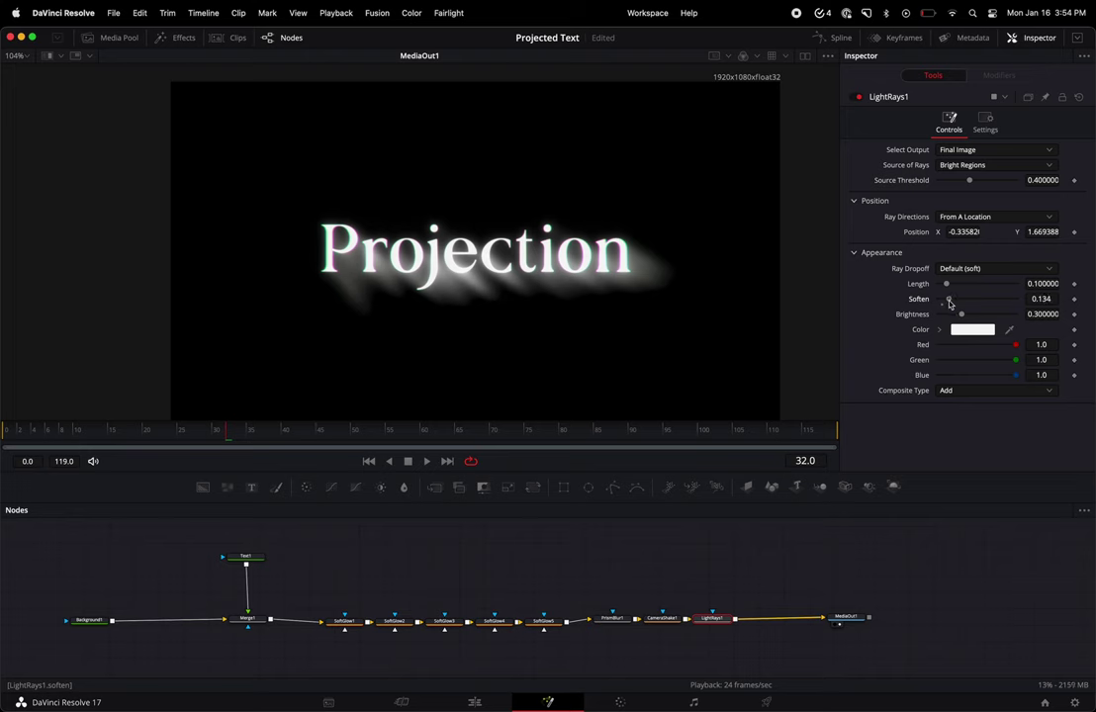
{"action": "left_click_drag", "start_coordinate": [947, 288], "coordinate": [948, 288]}
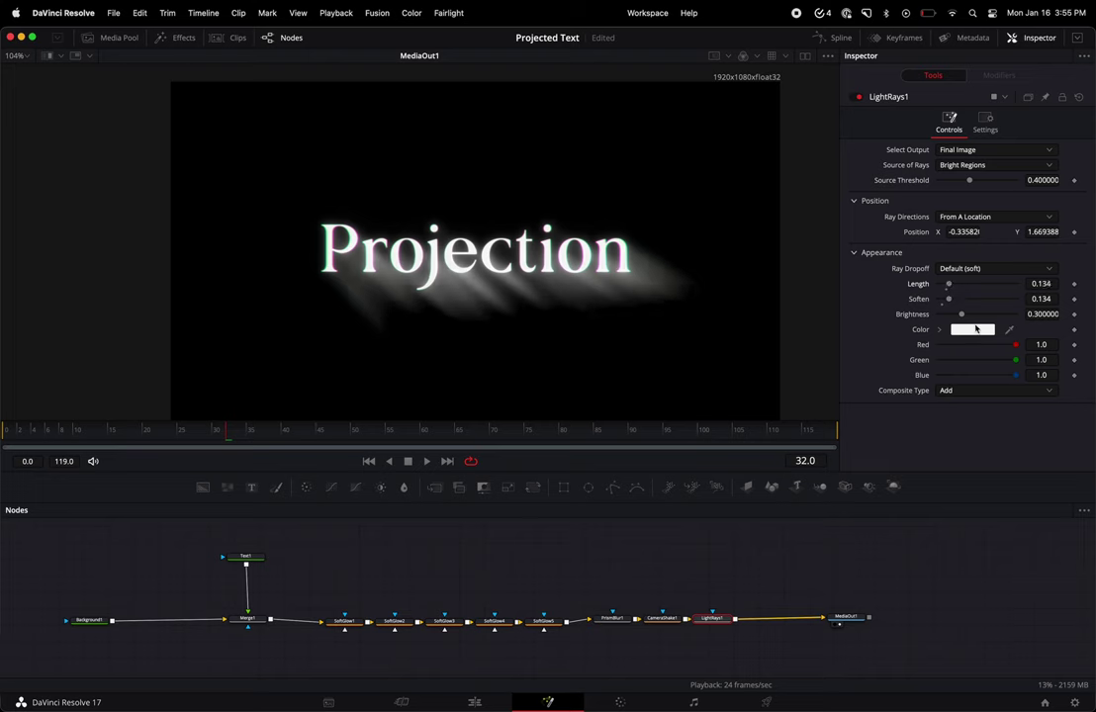
- Lower the brightness of LightRays1 to about 0.044 for a faint glow beneath the text
{"action": "left_click_drag", "start_coordinate": [1034, 315], "coordinate": [1010, 315]}
{"action": "left_click_drag", "start_coordinate": [944, 314], "coordinate": [942, 315]}
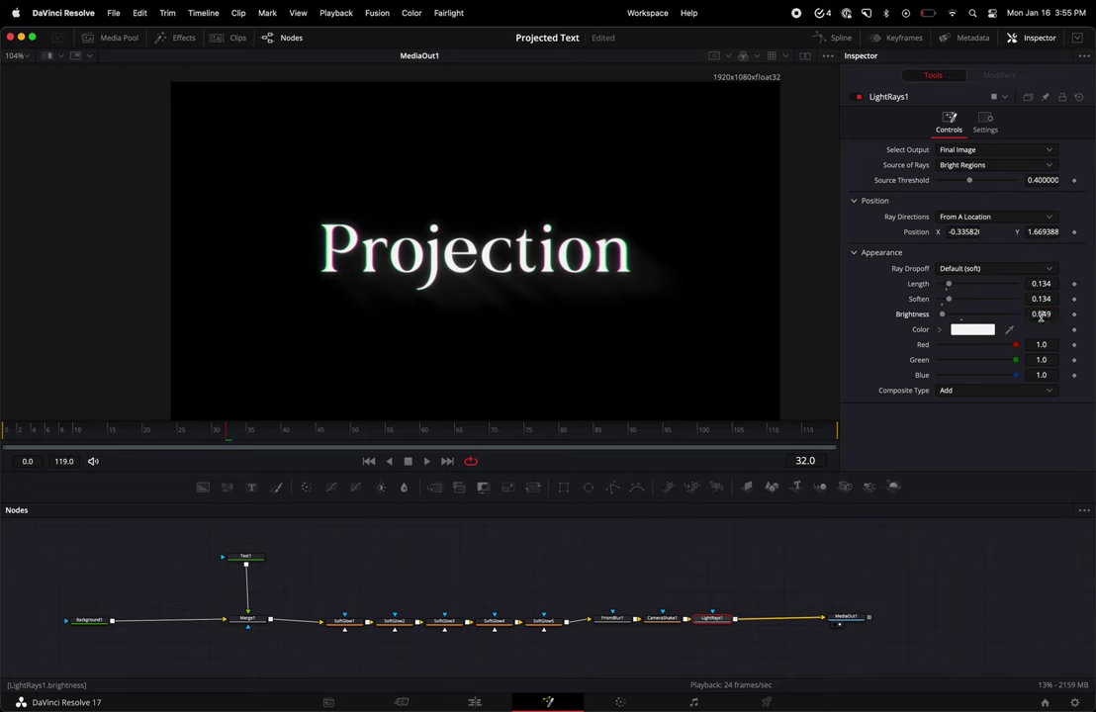
{"action": "type", "text": "0.122"}
{"action": "key", "text": "Return"}
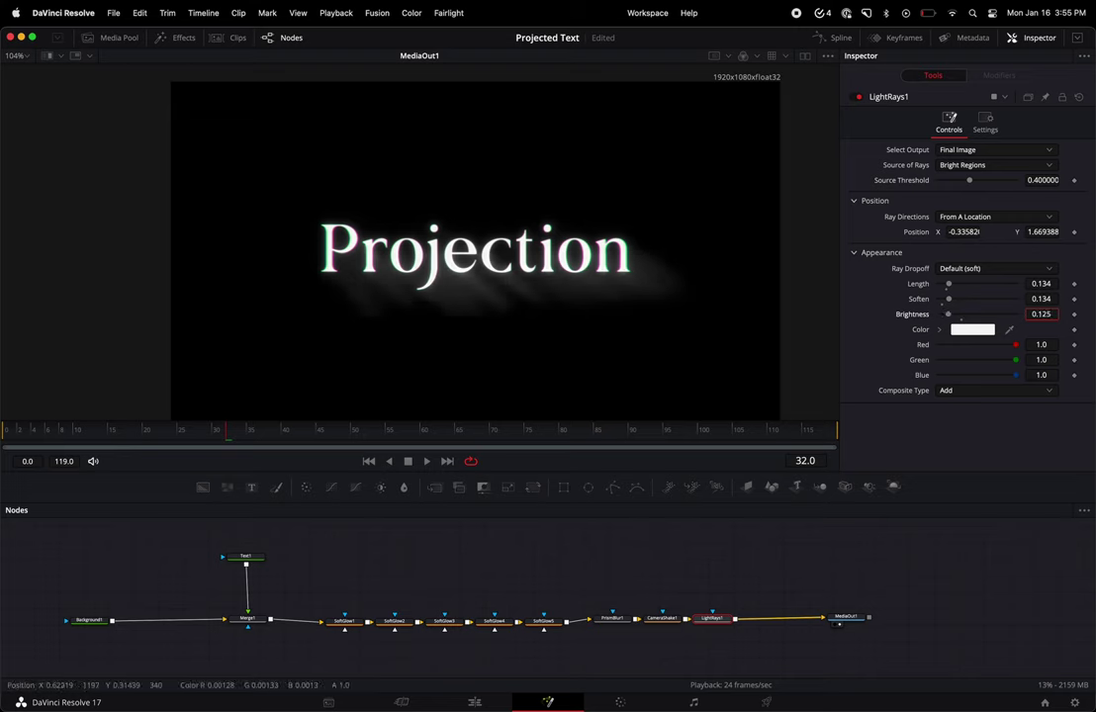
{"action": "type", "text": "0.069"}
{"action": "key", "text": "Return"}
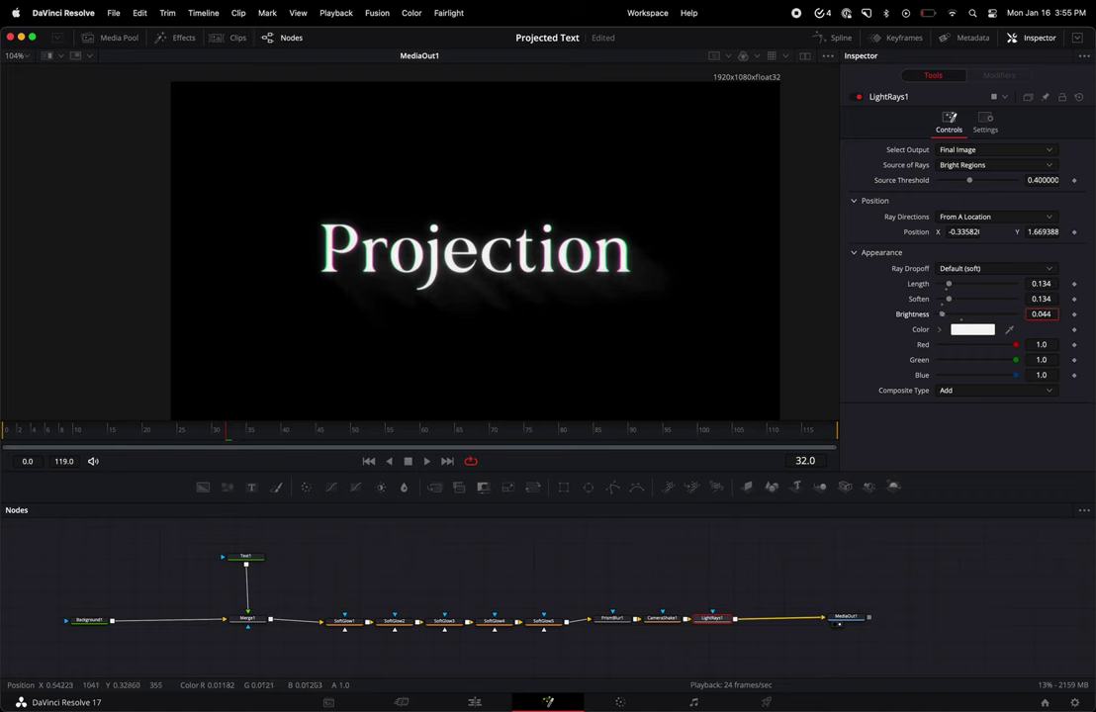
- Add a Film Grain node between LightRays1 and MediaOut1
{"action": "key", "text": "shift+space"}
{"action": "type", "text": "light"}
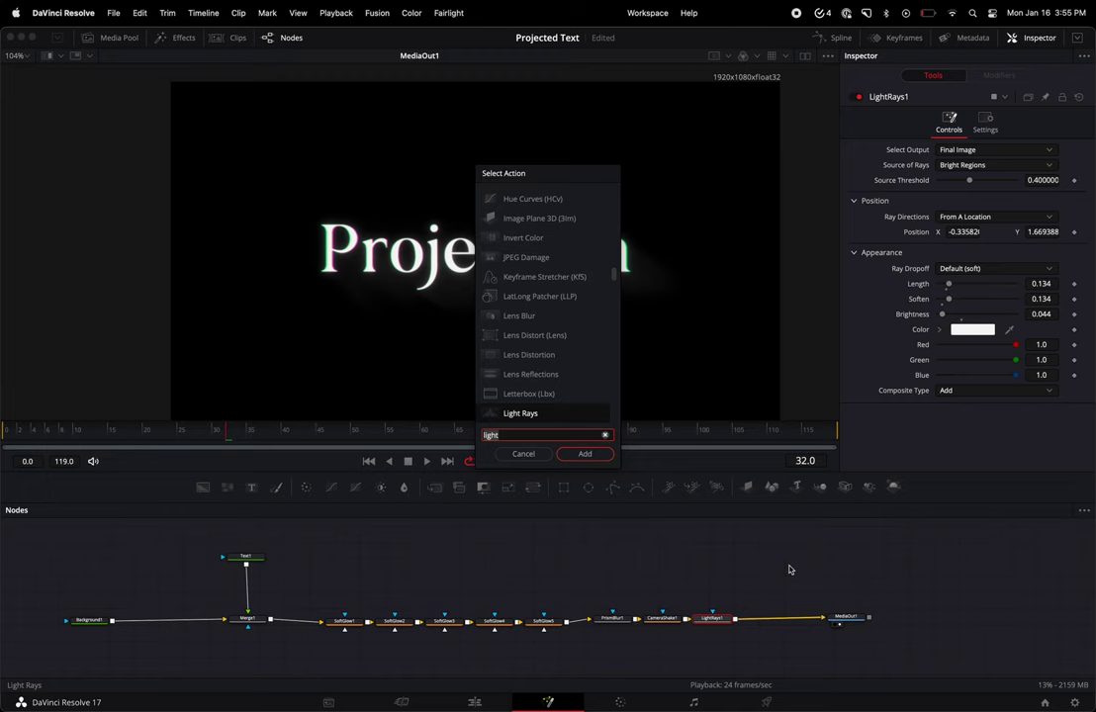
{"action": "key", "text": "BackSpace"}
{"action": "key", "text": "BackSpace"}
{"action": "key", "text": "BackSpace"}
{"action": "key", "text": "BackSpace"}
{"action": "key", "text": "BackSpace"}
{"action": "type", "text": "grain"}
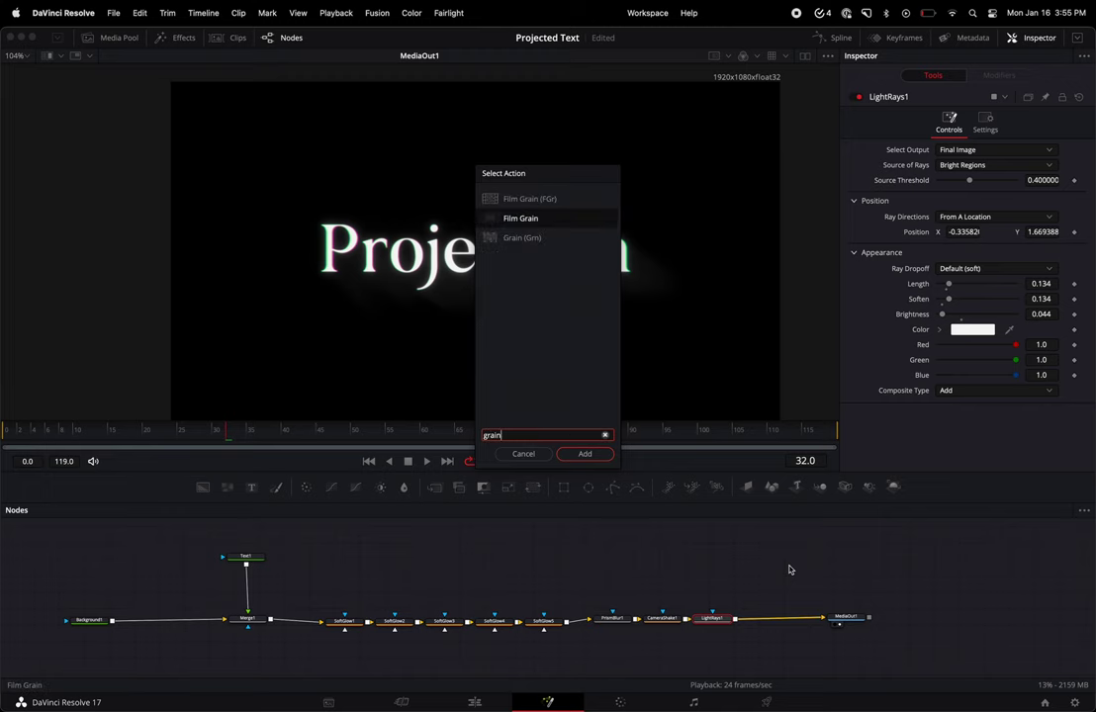
{"action": "key", "text": "Return"}
- Apply the 35mm 400T preset to FilmGrain1 and raise its opacity to about 0.772
{"action": "left_click", "coordinate": [967, 149]}
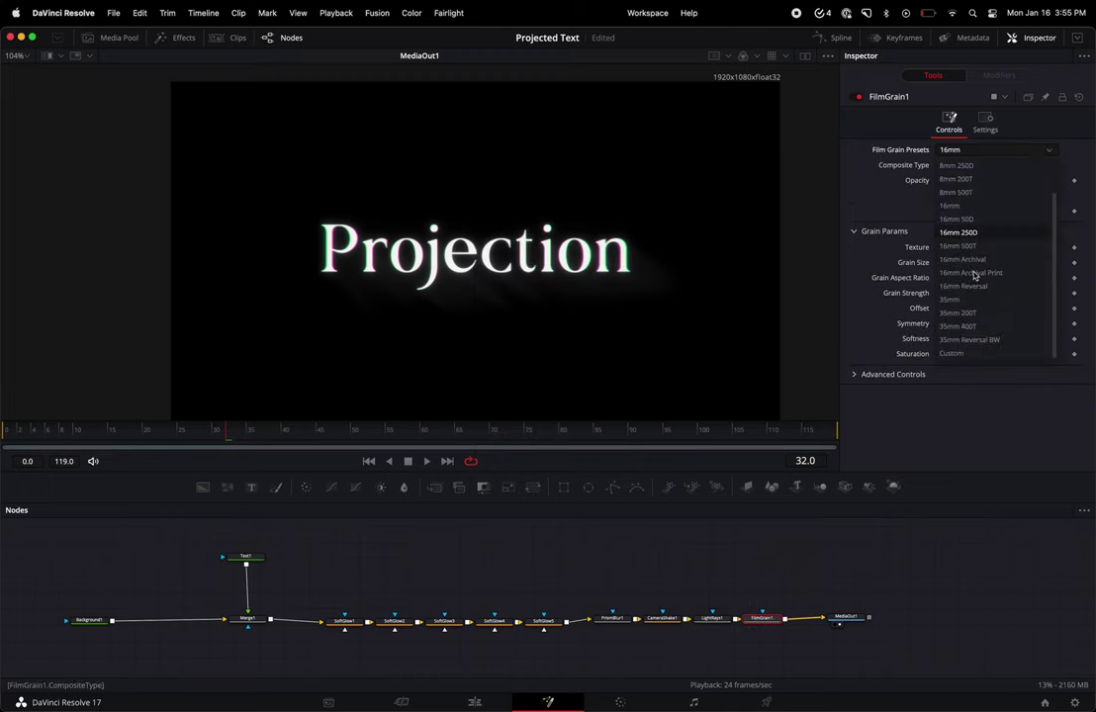
{"action": "left_click", "coordinate": [969, 326]}
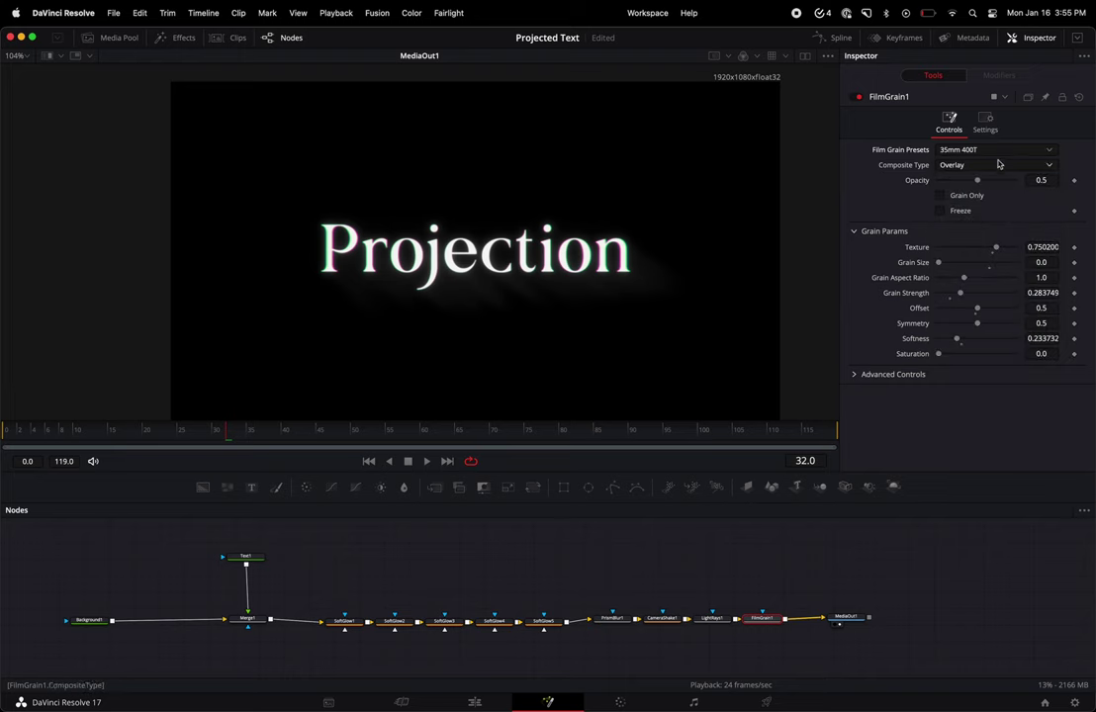
{"action": "left_click_drag", "start_coordinate": [976, 179], "coordinate": [995, 180]}
{"action": "scroll", "coordinate": [590, 274], "scroll_direction": "up", "scroll_amount": 5}
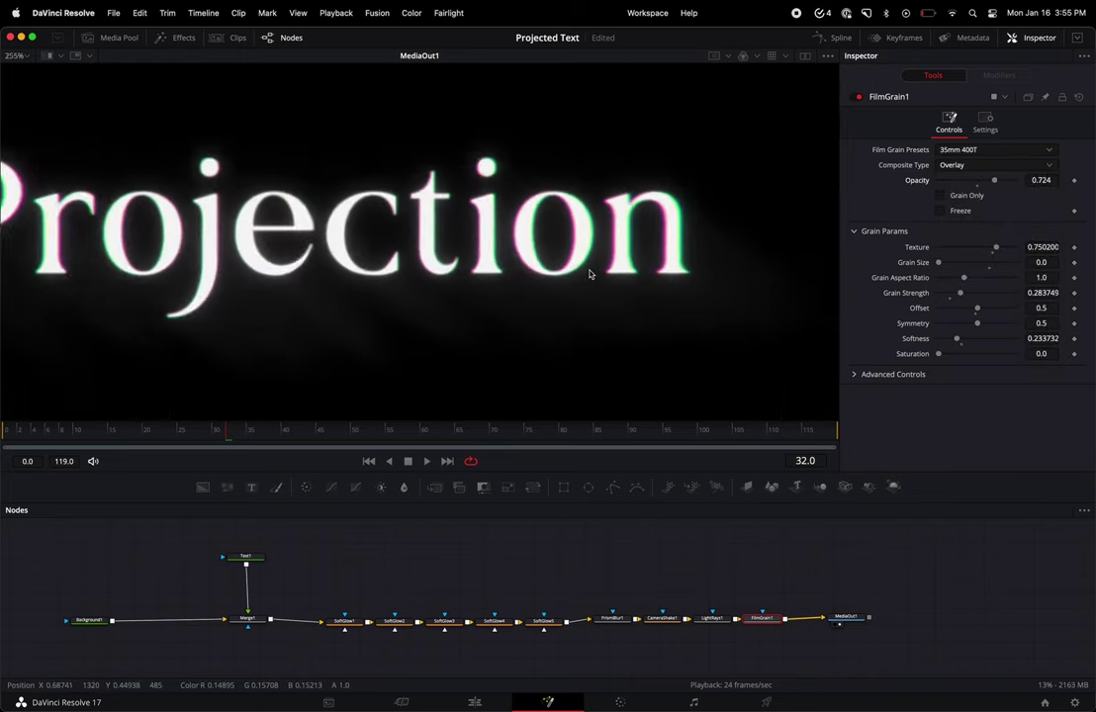
{"action": "scroll", "coordinate": [589, 274], "scroll_direction": "up", "scroll_amount": 3}
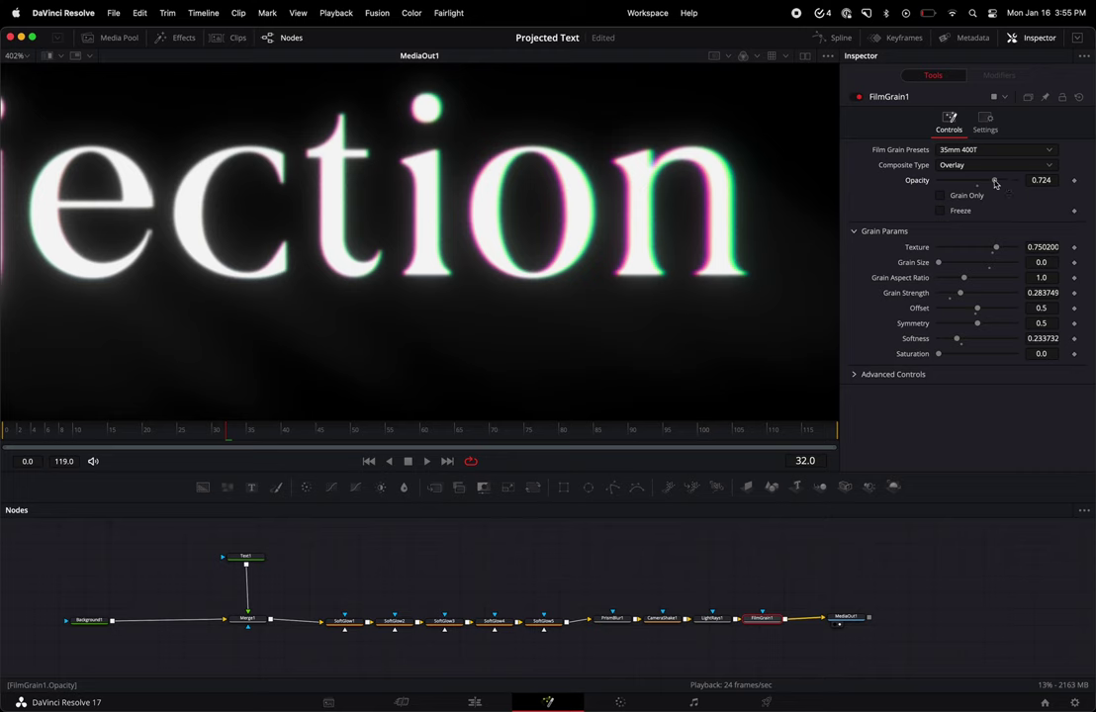
{"action": "left_click_drag", "start_coordinate": [995, 184], "coordinate": [998, 187]}
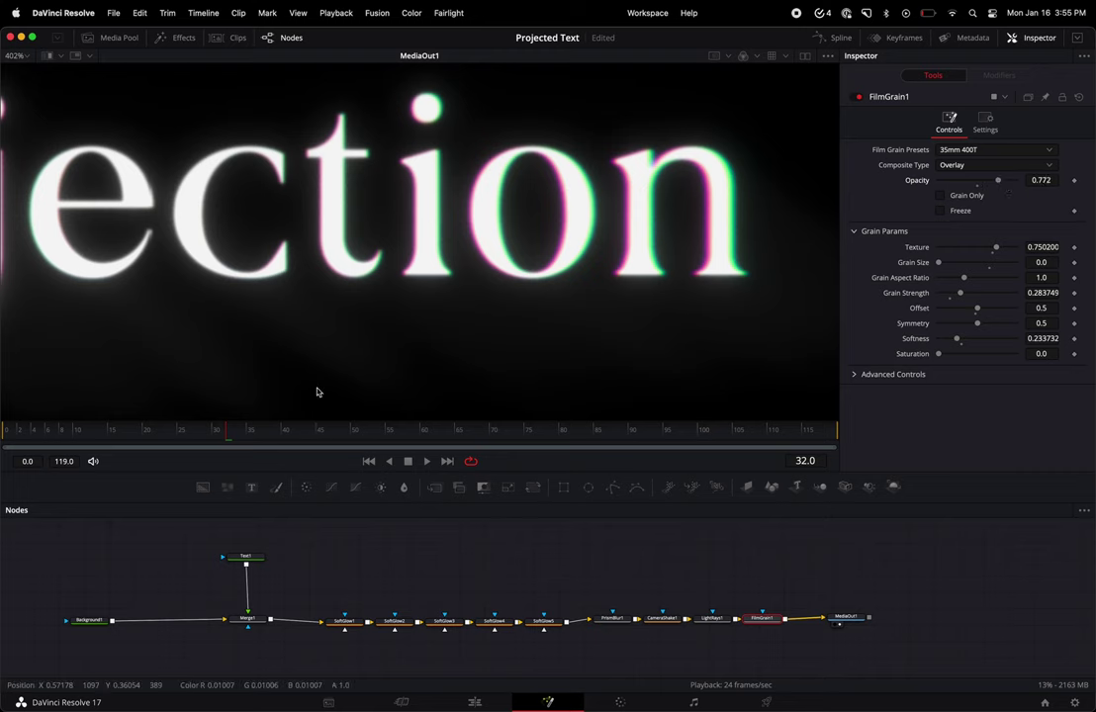
- Fit the whole frame in the viewer and play back the composition with the film grain
{"action": "left_click", "coordinate": [28, 57]}
{"action": "left_click", "coordinate": [21, 64]}
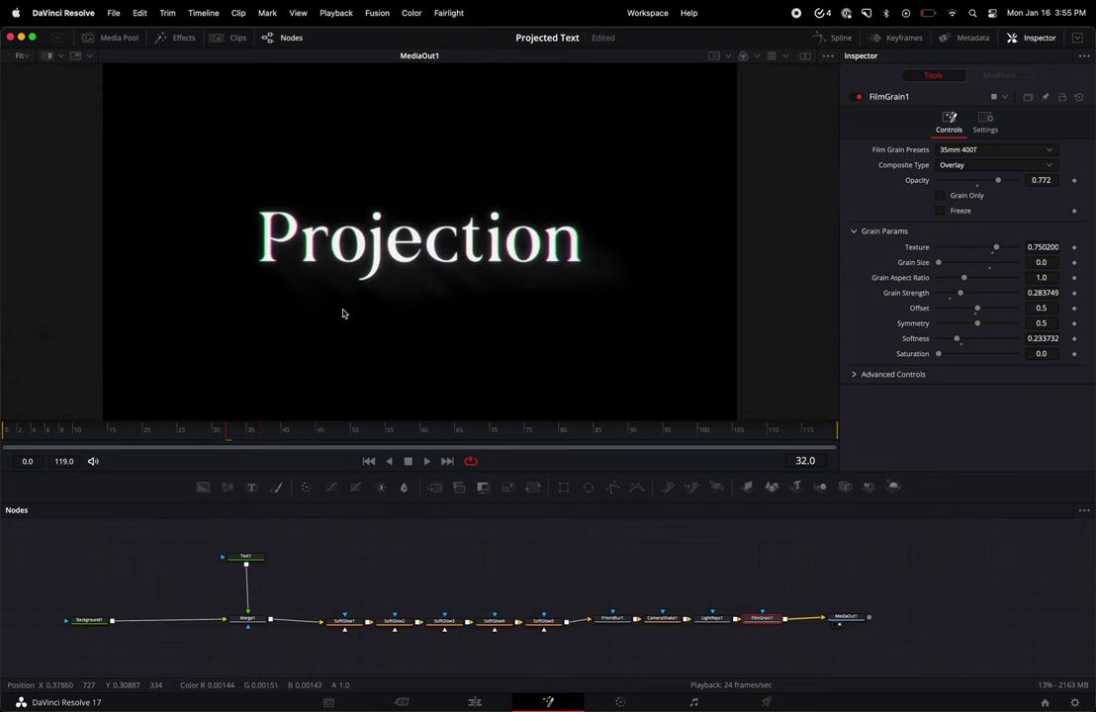
{"action": "key", "text": "space"}
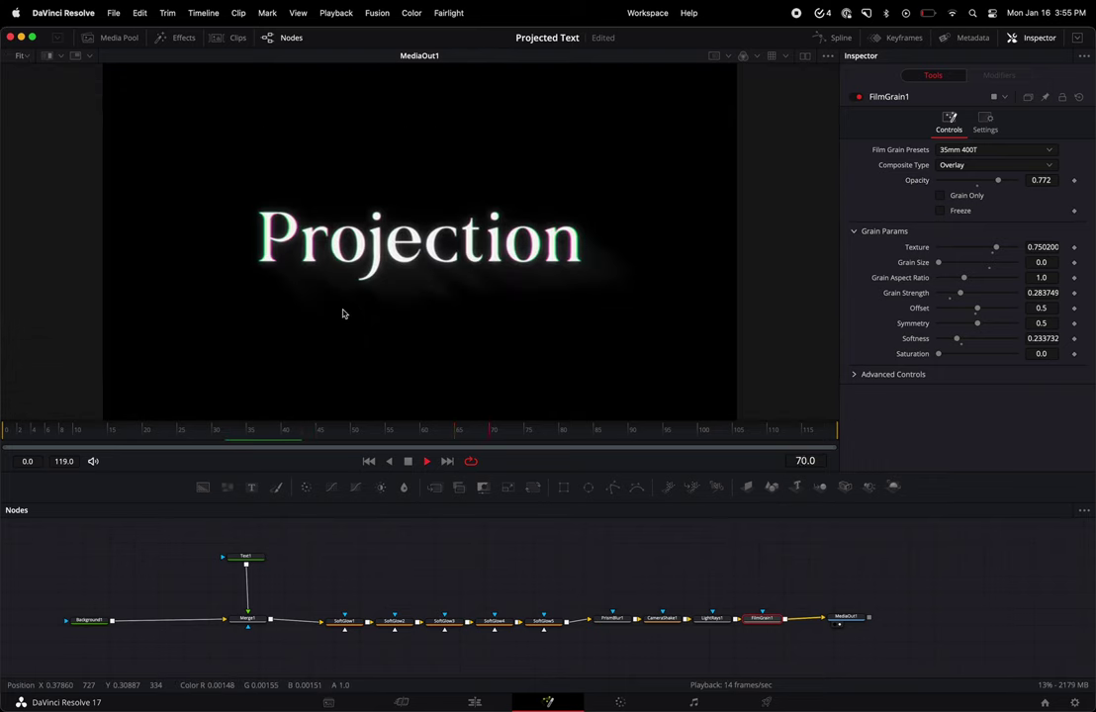